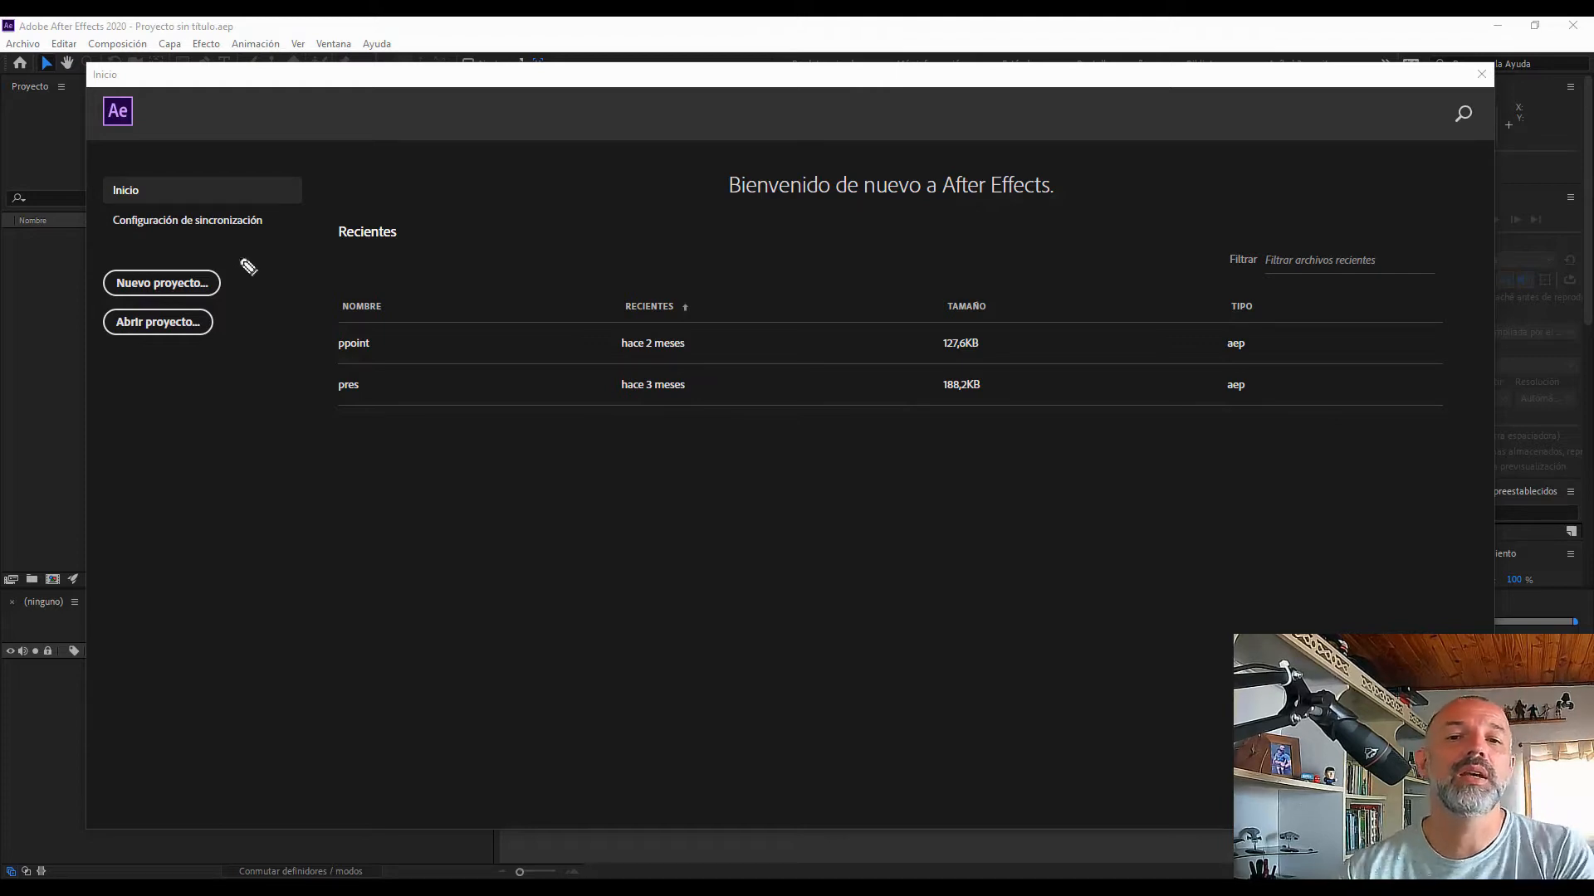
mouse_move(422, 329)
mouse_down()
mouse_move(366, 313)
mouse_move(295, 404)
mouse_up()
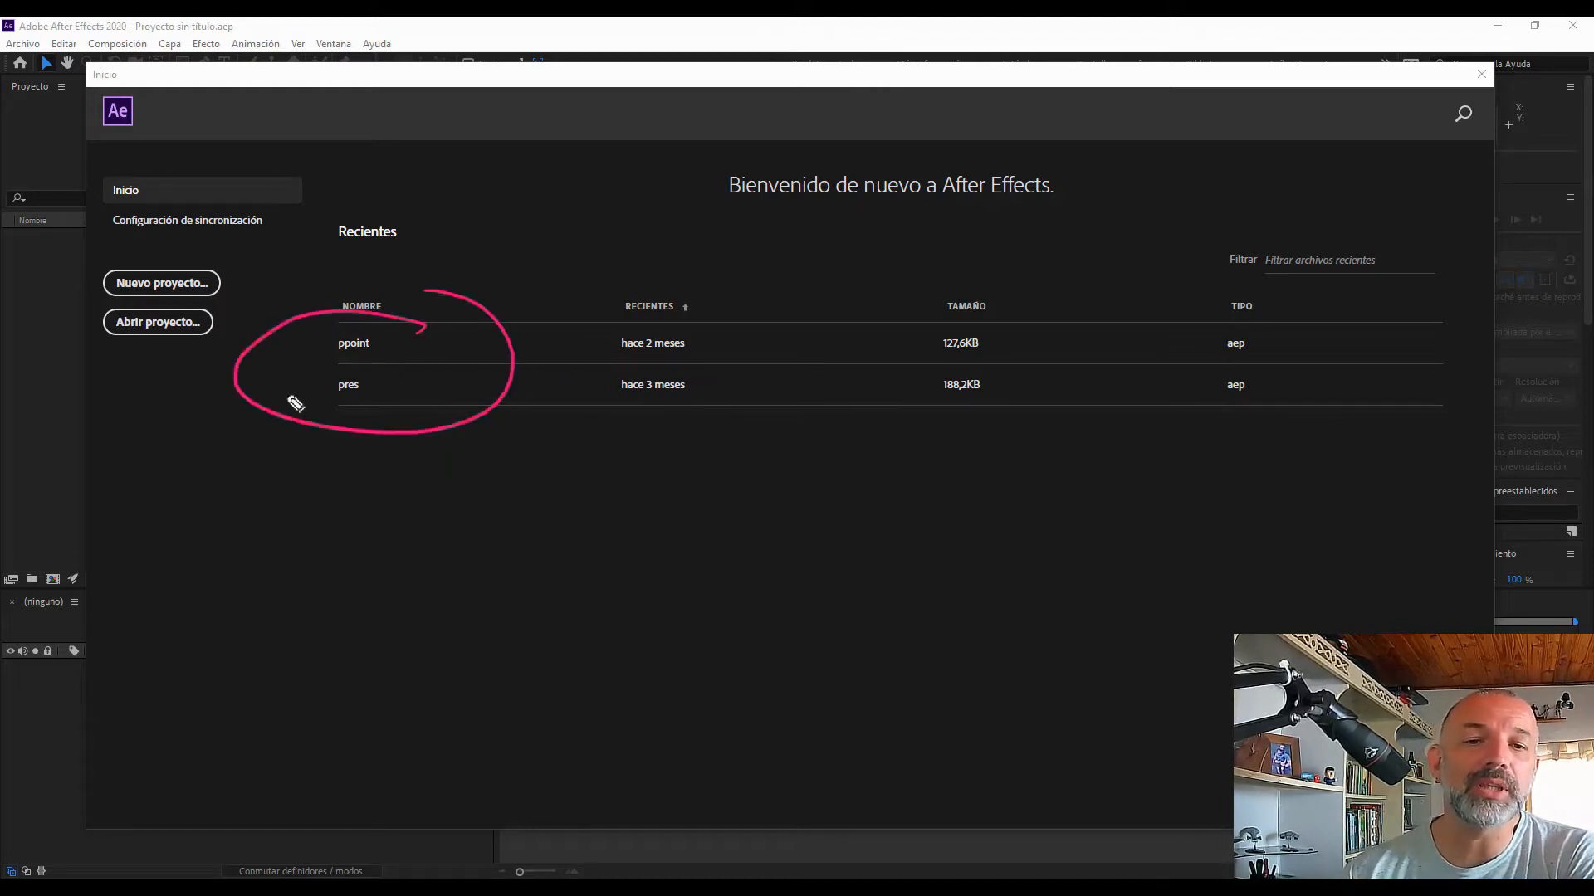
mouse_move(475, 417)
mouse_down()
mouse_move(515, 482)
mouse_move(596, 513)
mouse_move(883, 505)
mouse_move(851, 539)
mouse_up()
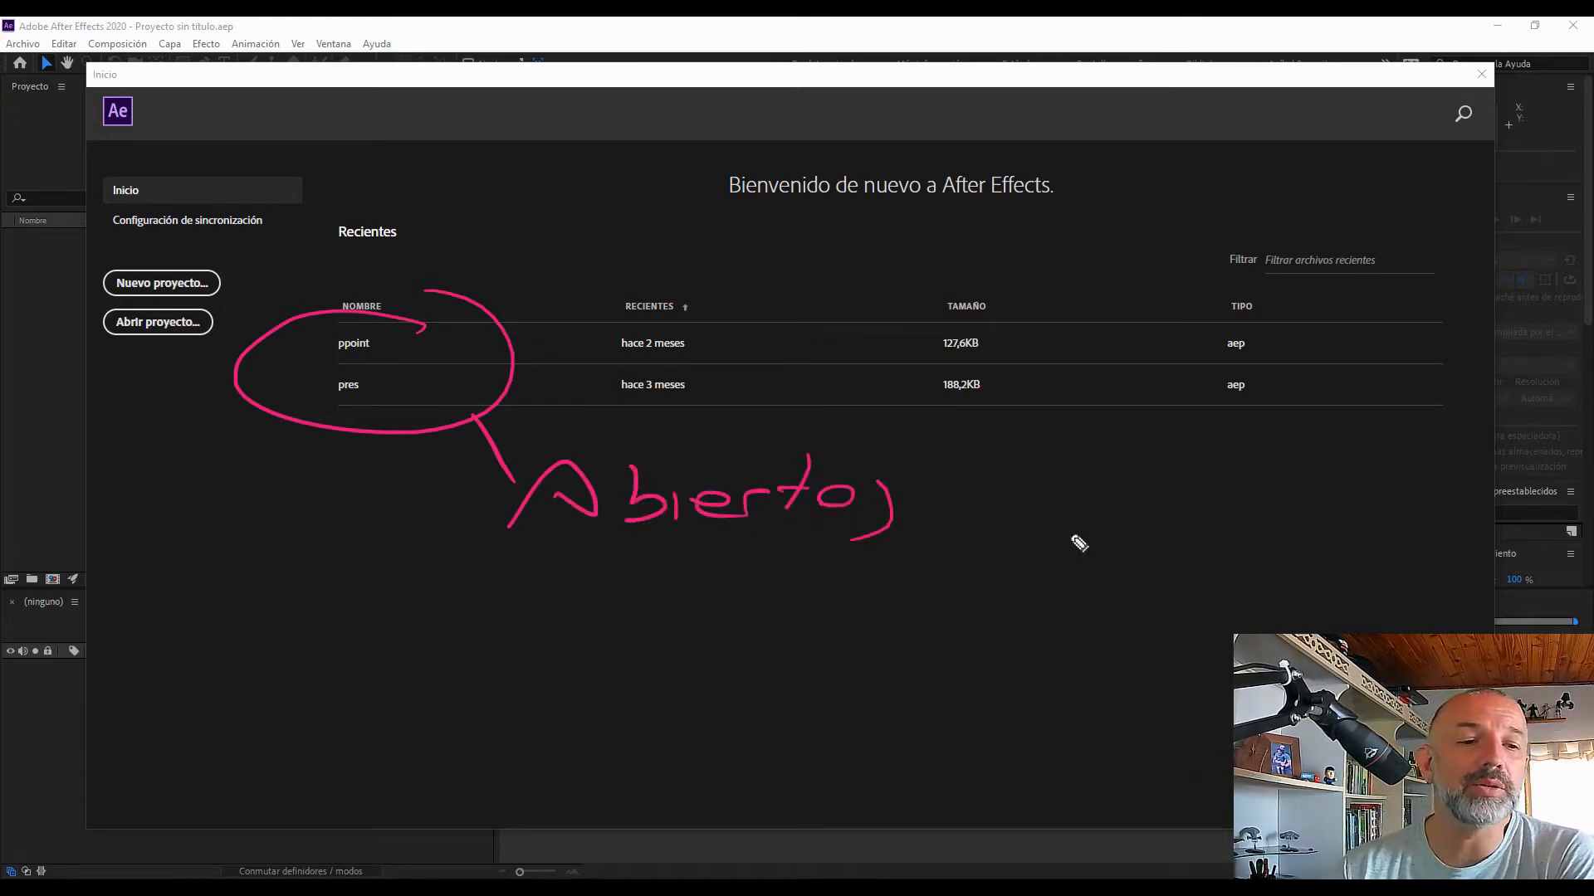
drag(982, 421, 880, 560)
mouse_move(973, 483)
mouse_down()
mouse_move(1016, 494)
mouse_move(1036, 535)
mouse_up()
mouse_move(1131, 451)
mouse_down()
mouse_move(1086, 529)
mouse_move(1217, 533)
mouse_move(1252, 515)
mouse_up()
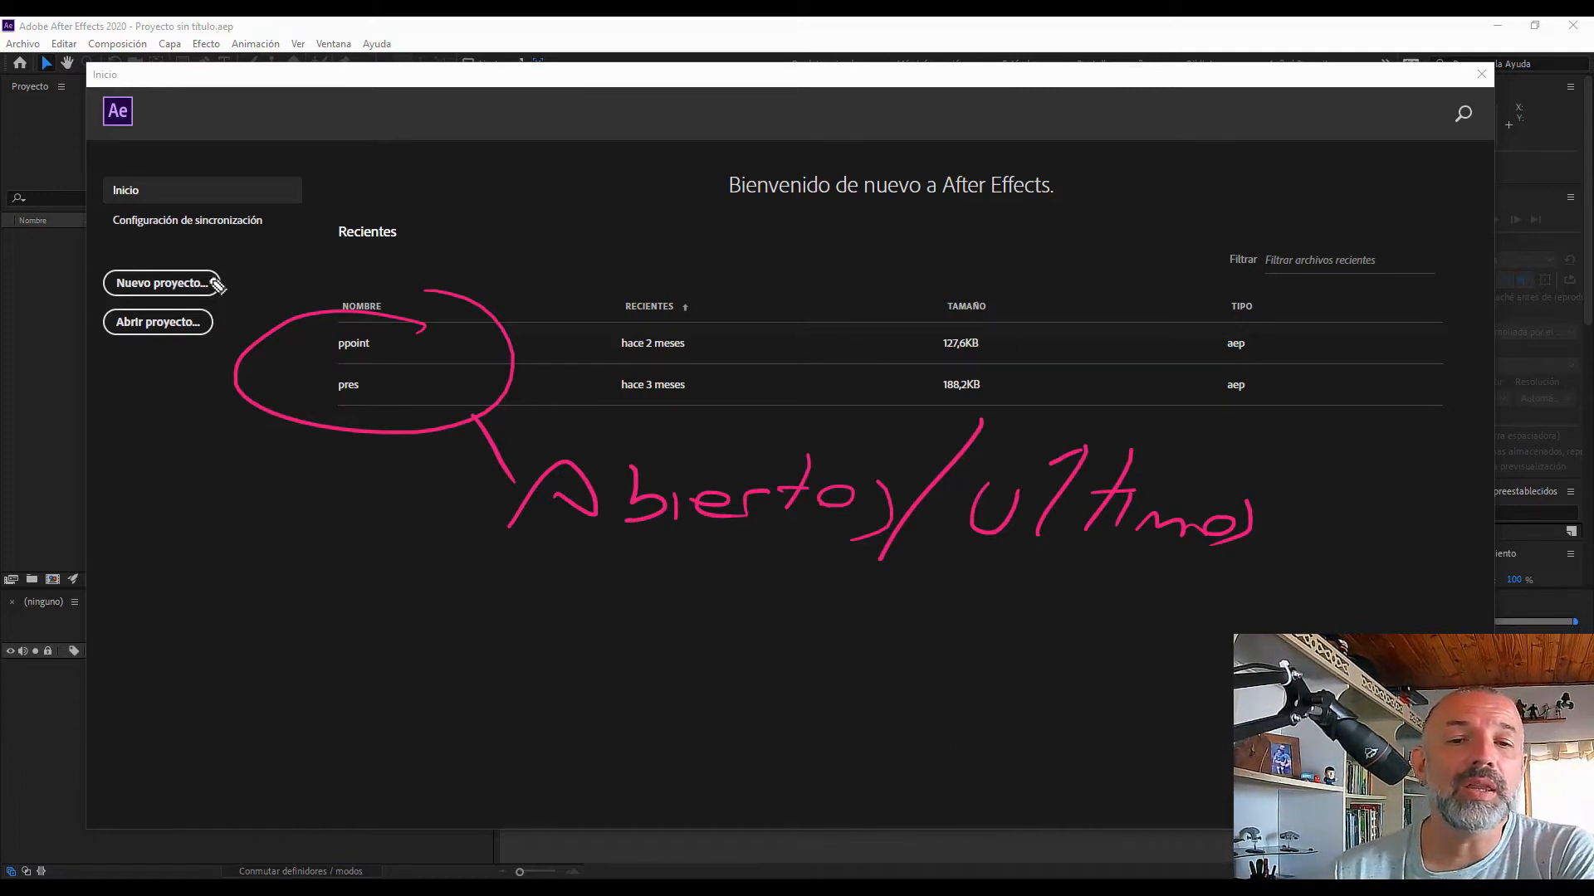
drag(213, 278, 383, 262)
drag(119, 291, 167, 294)
mouse_move(452, 219)
mouse_down()
mouse_move(519, 273)
mouse_move(551, 262)
mouse_up()
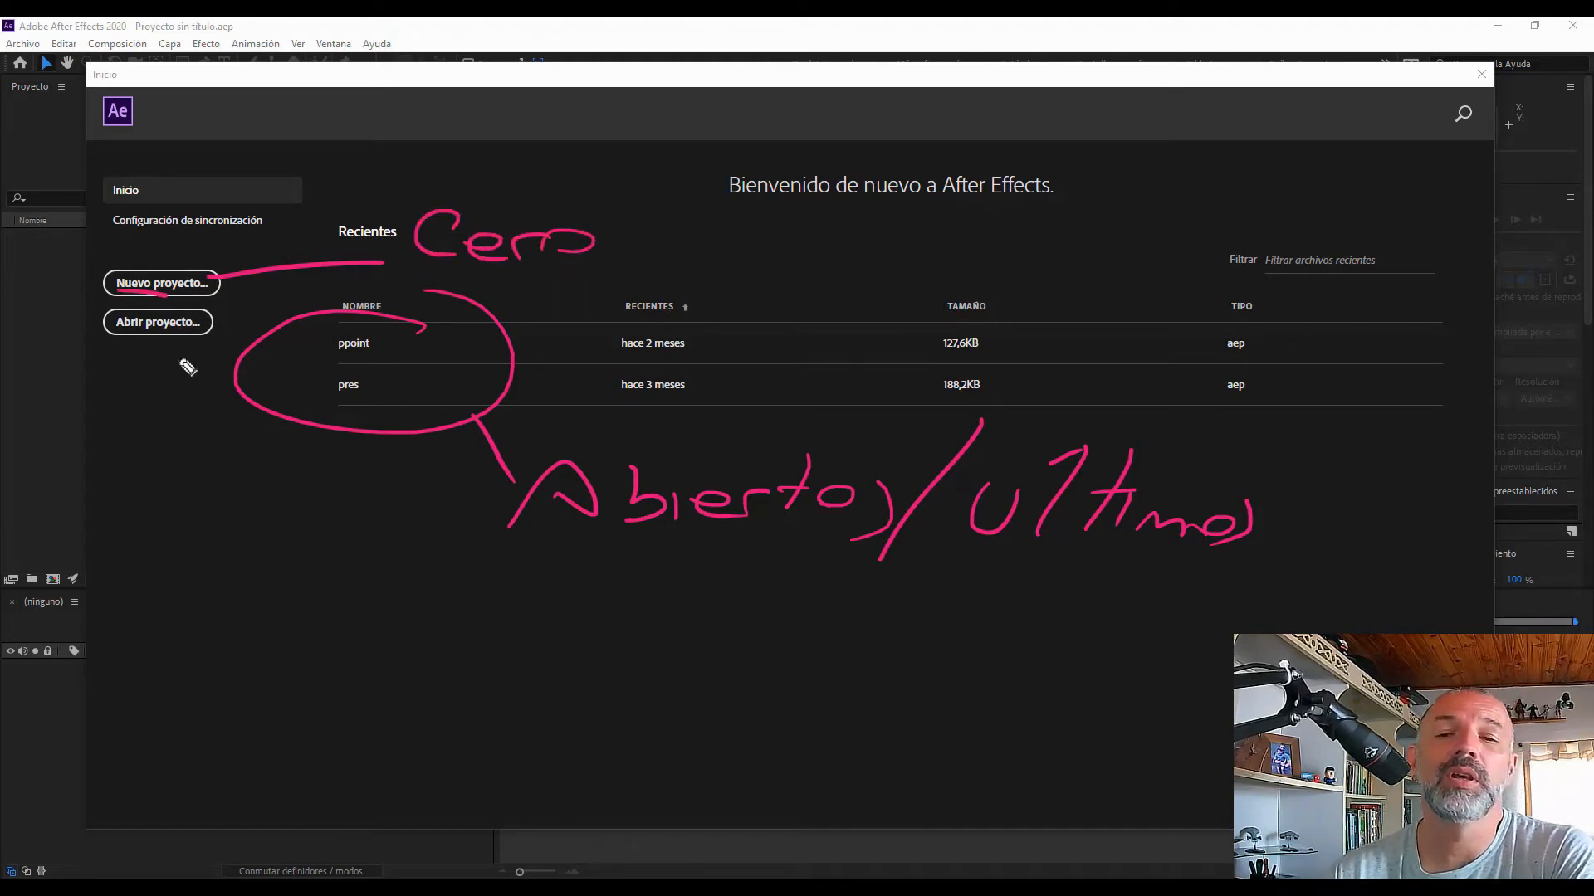
drag(159, 328, 158, 568)
mouse_move(181, 644)
mouse_down()
mouse_move(206, 594)
mouse_move(291, 636)
mouse_move(323, 626)
mouse_move(321, 653)
mouse_move(515, 623)
mouse_move(581, 646)
mouse_move(694, 598)
mouse_move(676, 587)
mouse_move(709, 610)
mouse_up()
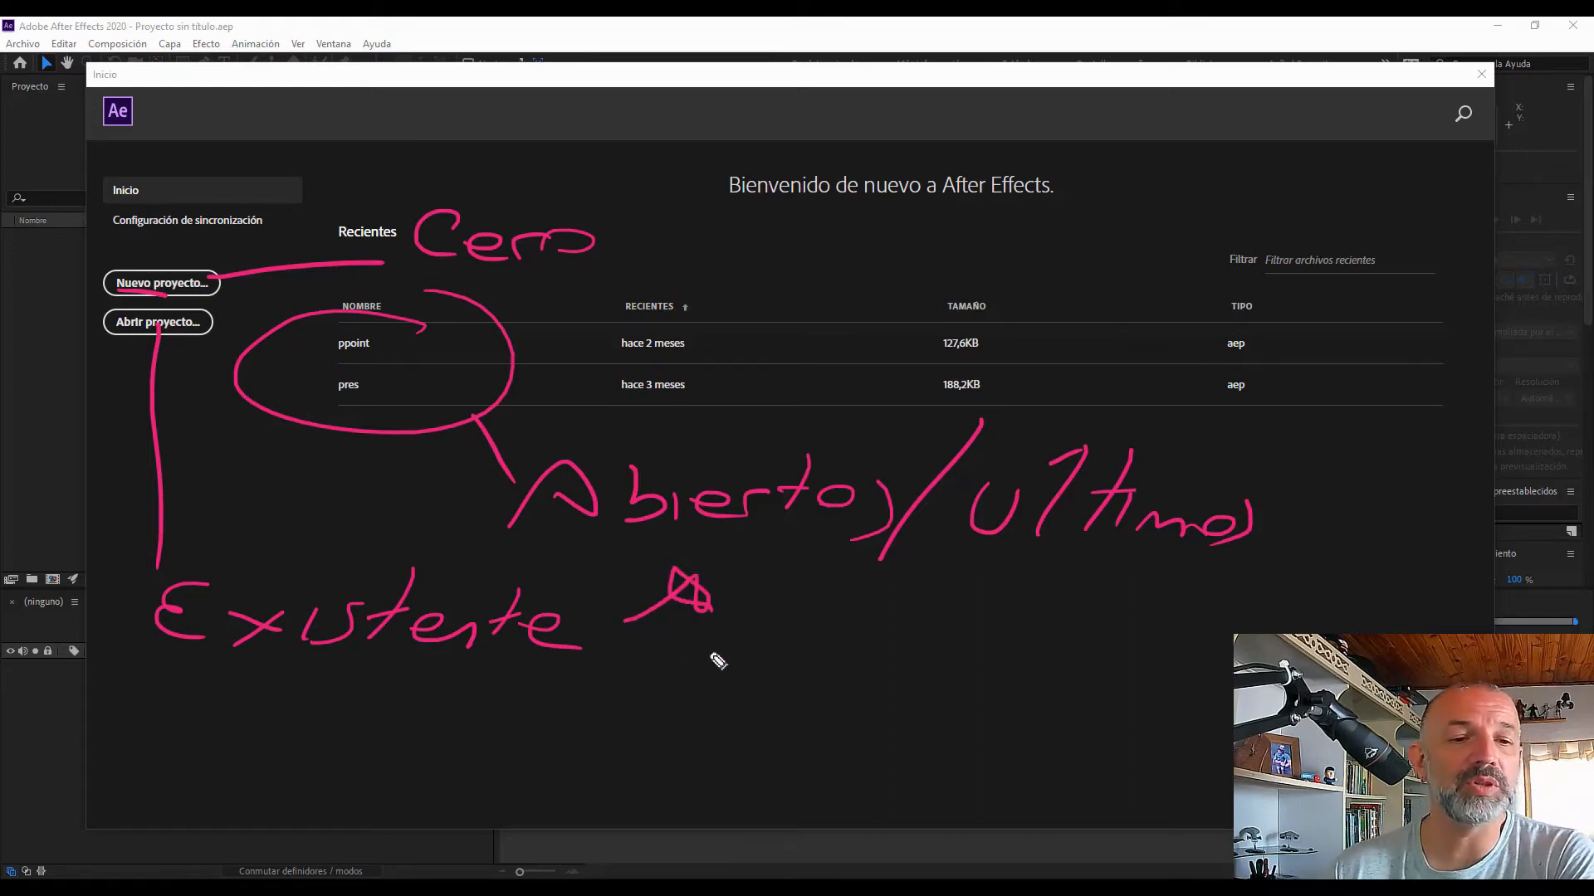
key(e)
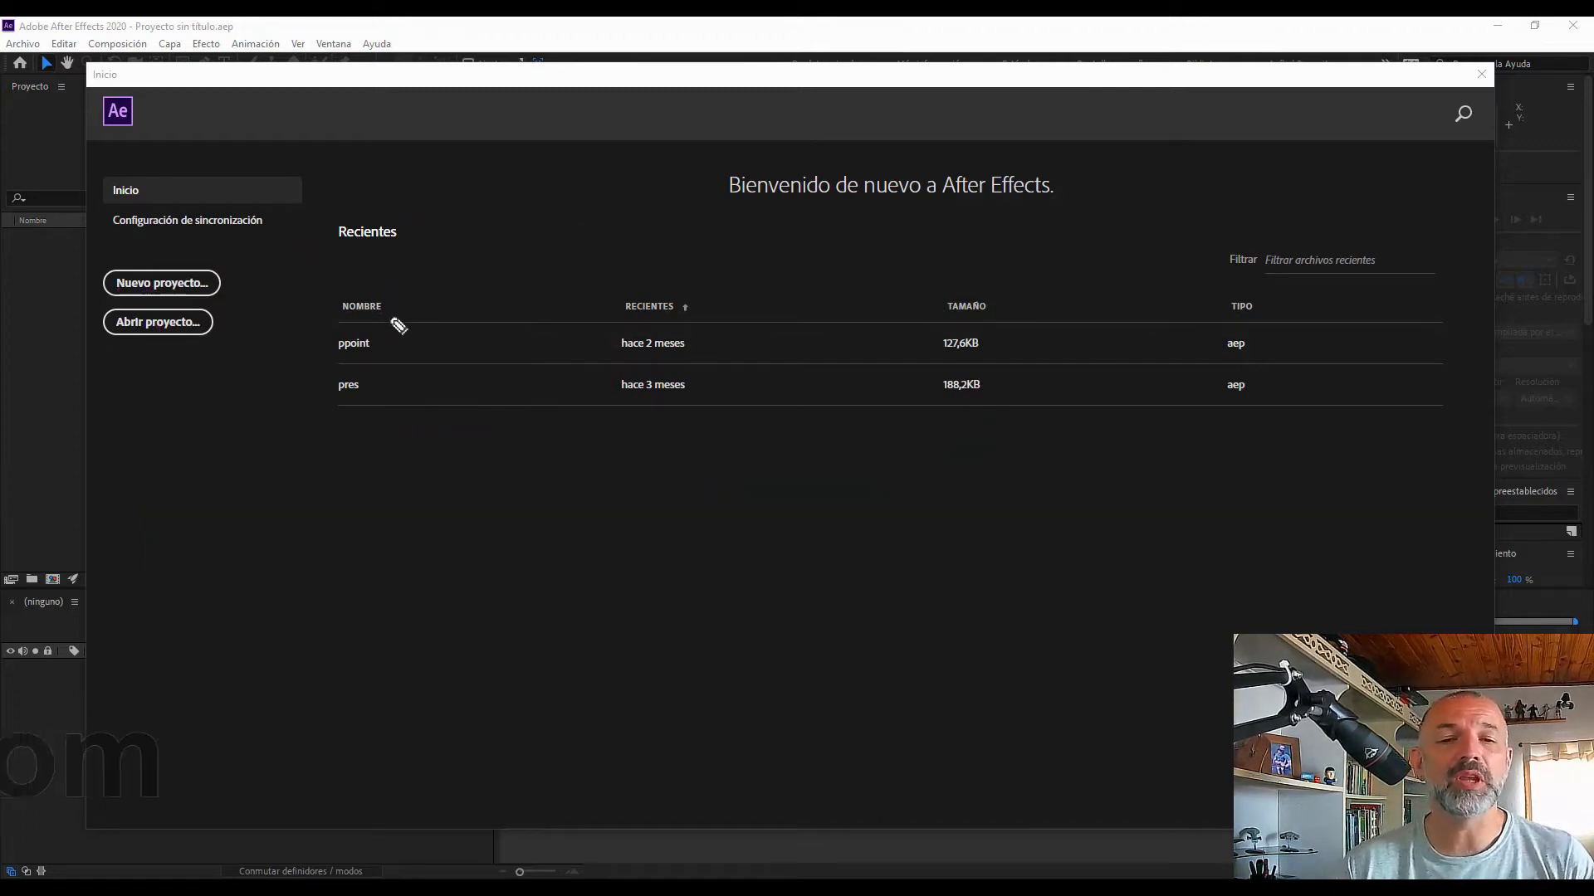
key(Escape)
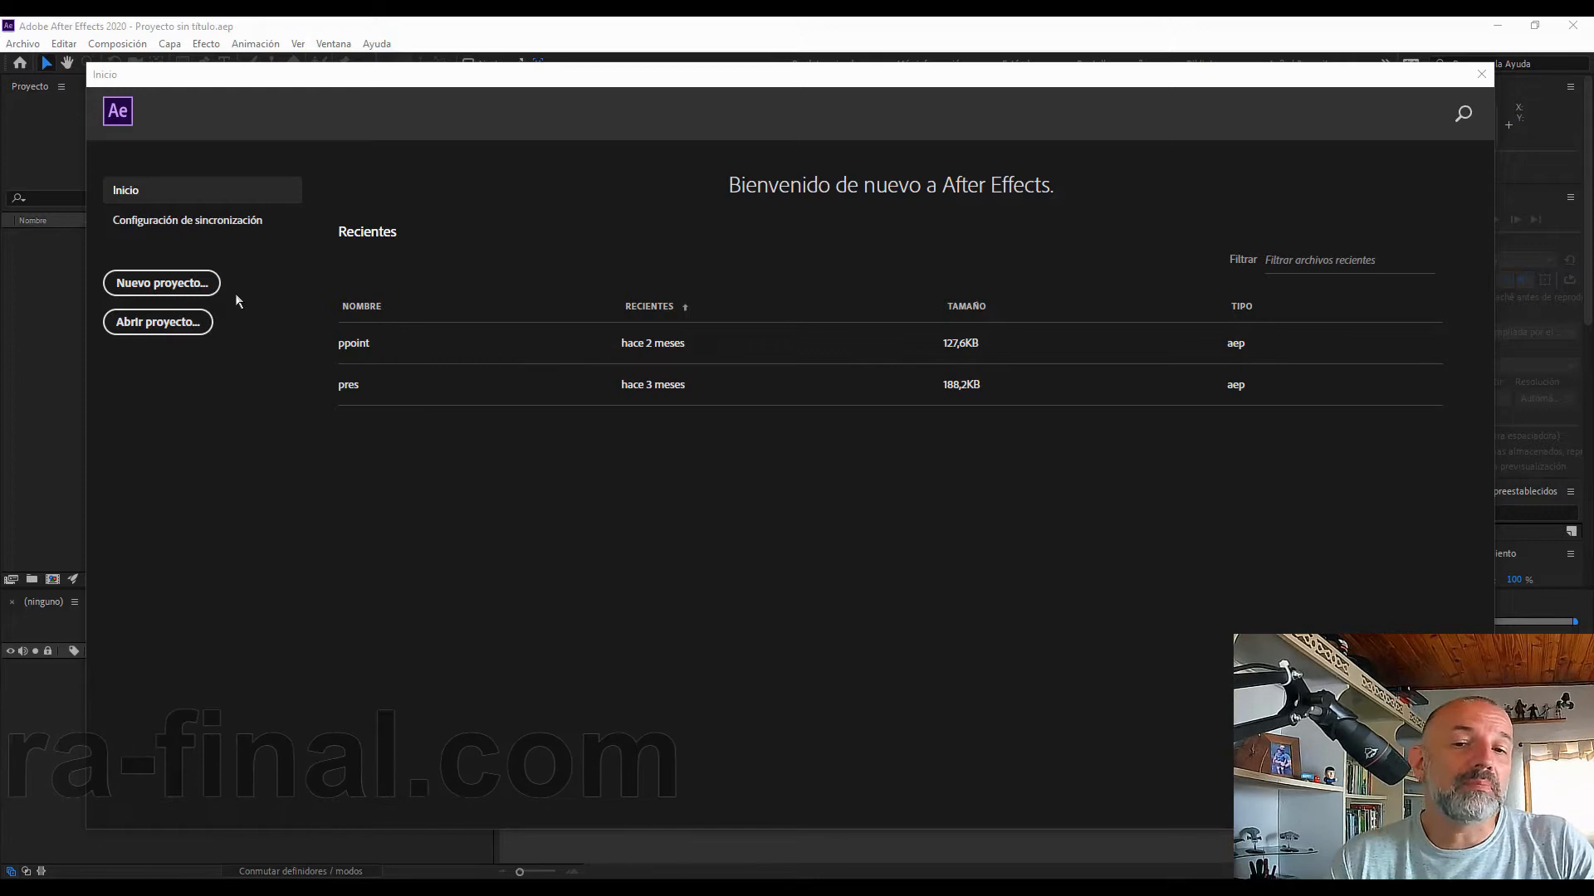
Create a new empty project from the start screen
click(166, 283)
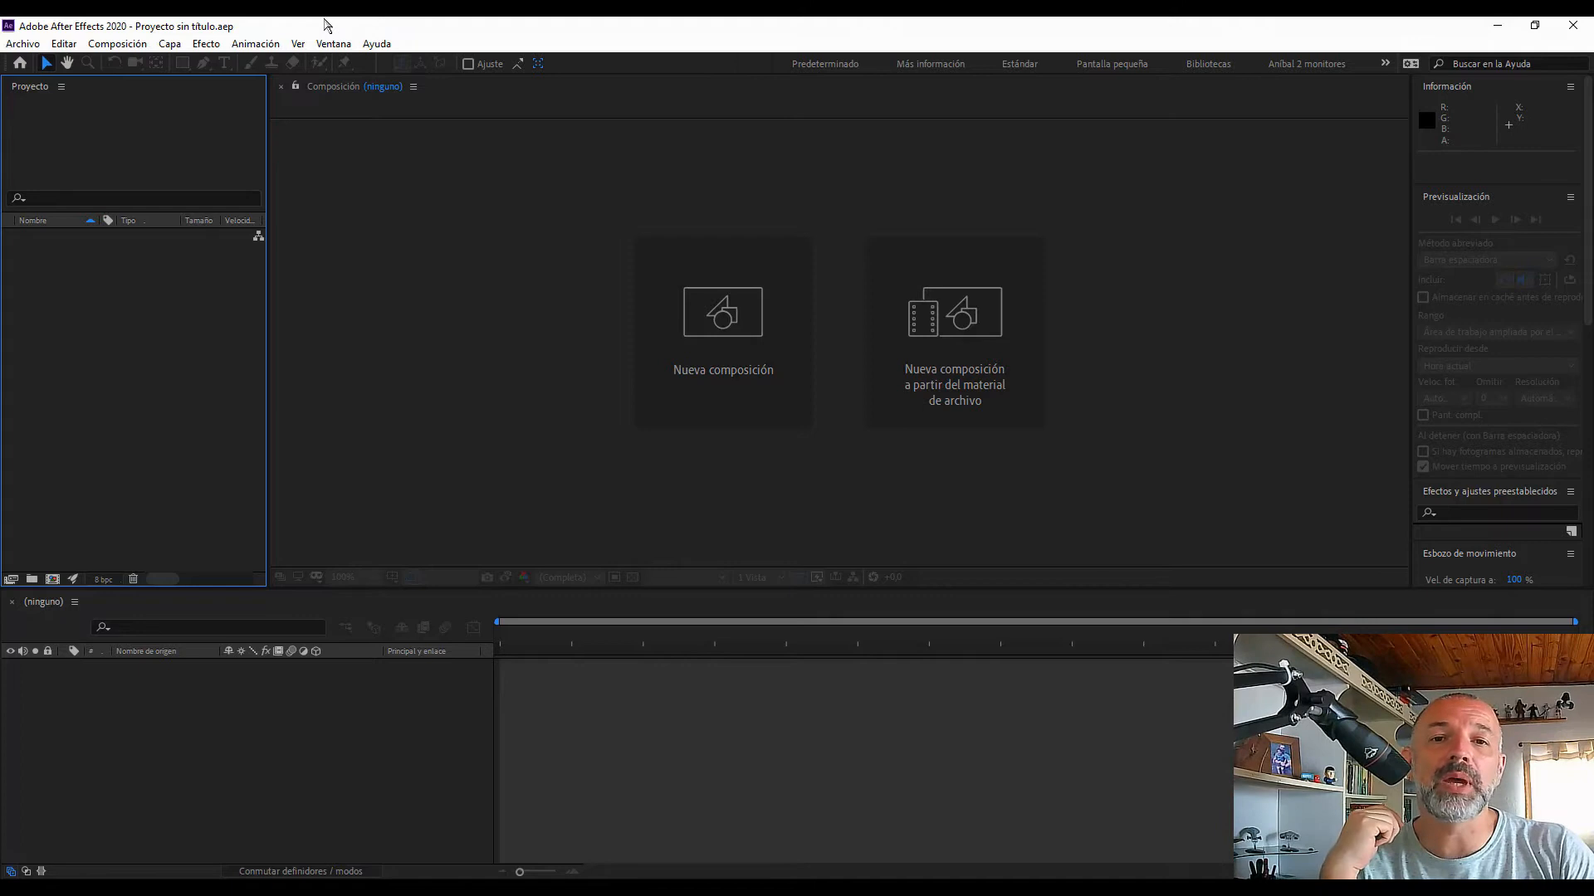
Examine the list of available workspaces and the dialog for saving the current layout as a new workspace
click(333, 44)
mouse_move(342, 64)
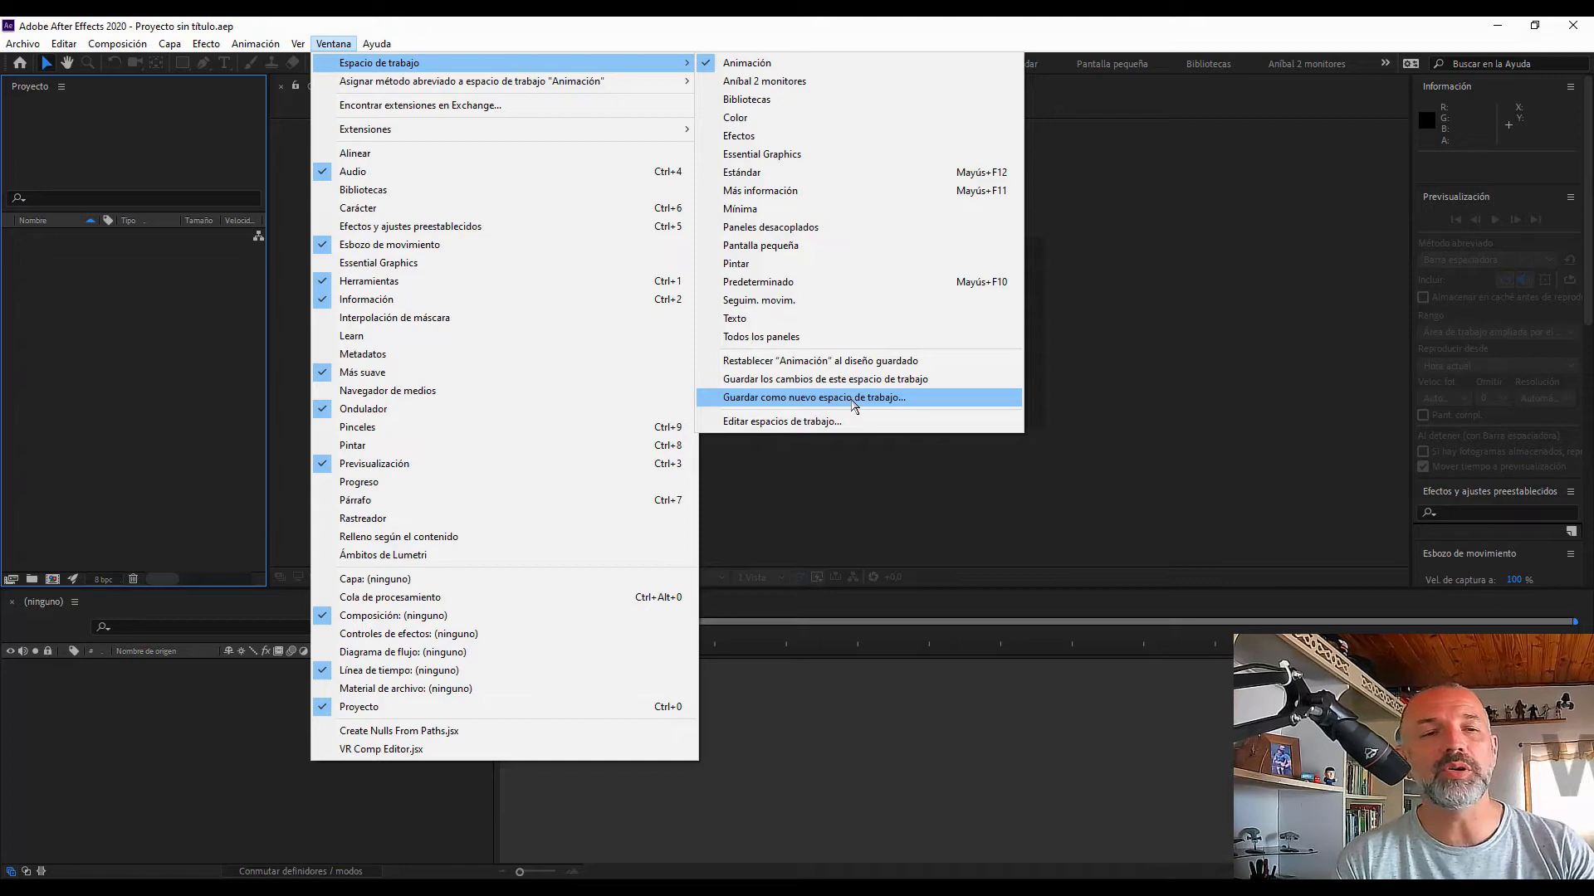
click(853, 399)
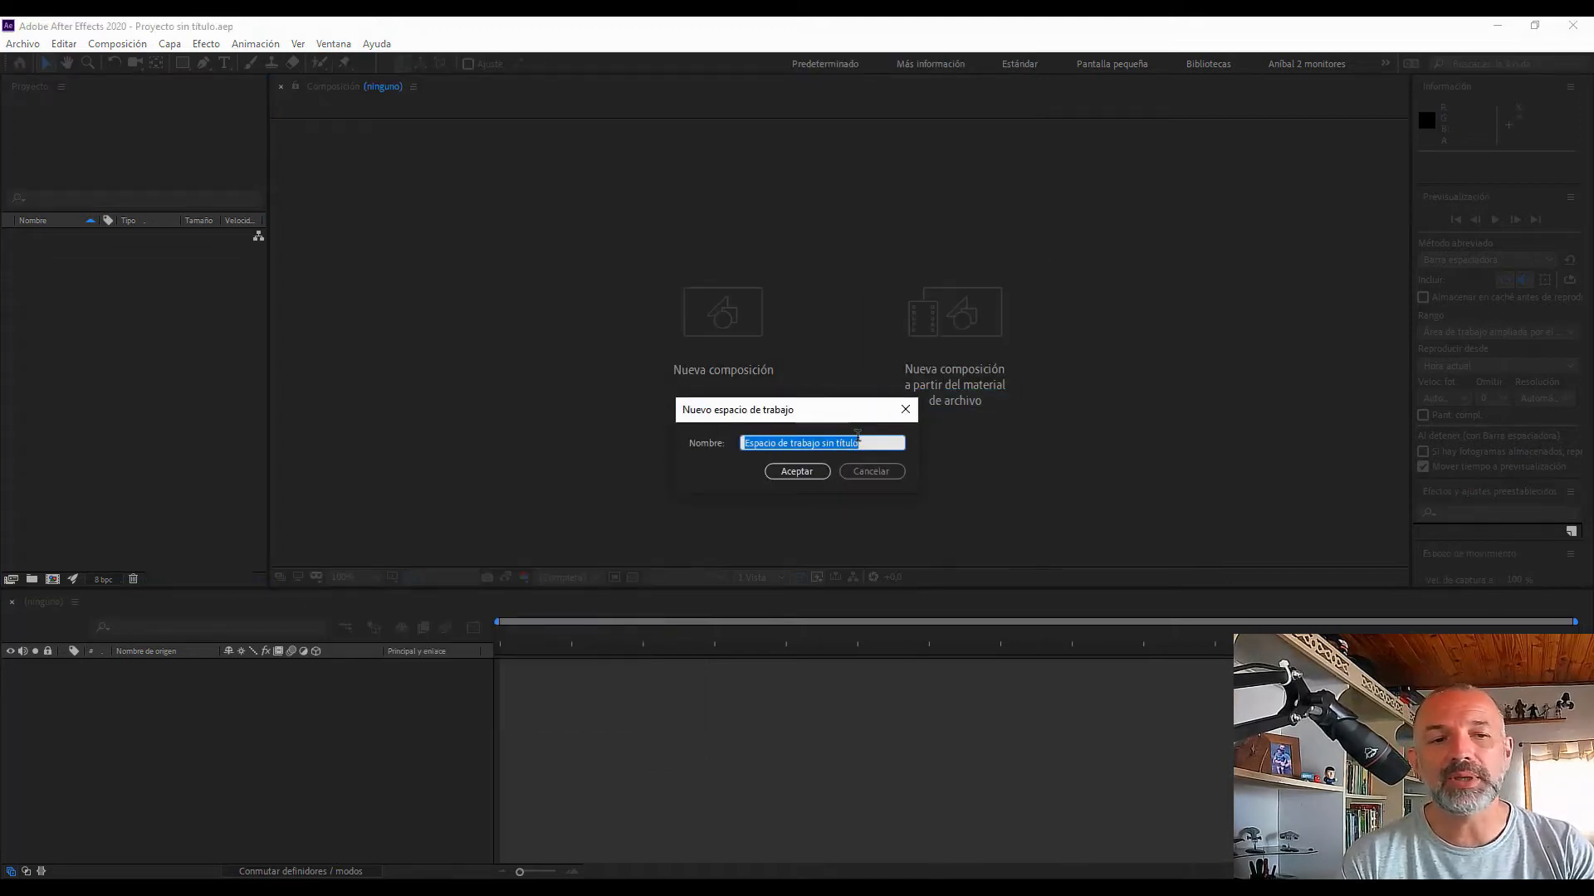
click(851, 476)
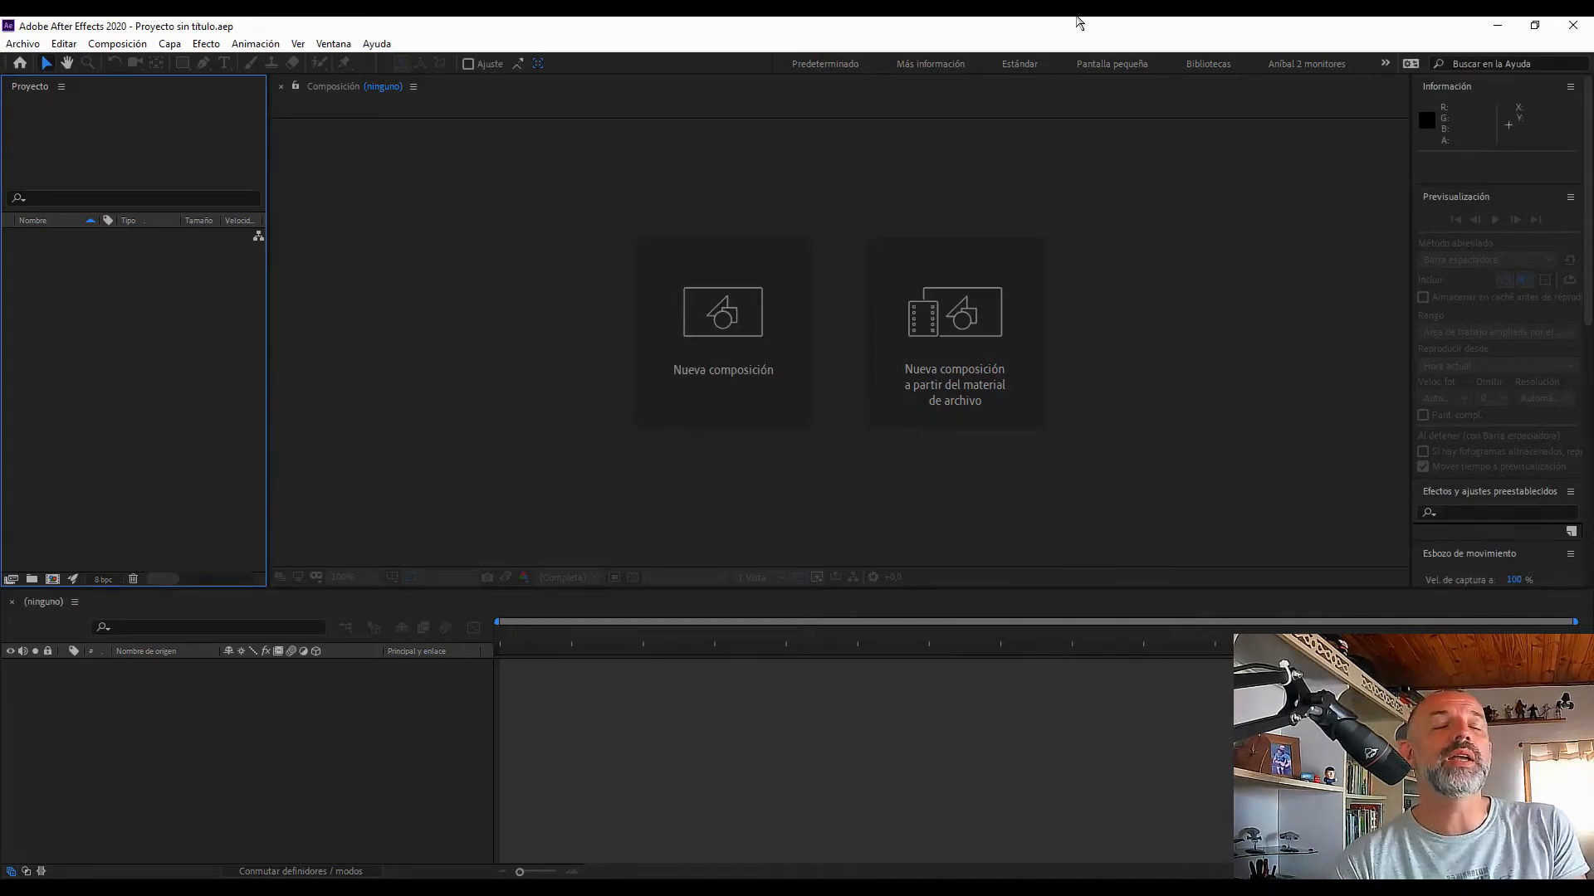
click(332, 44)
mouse_move(370, 70)
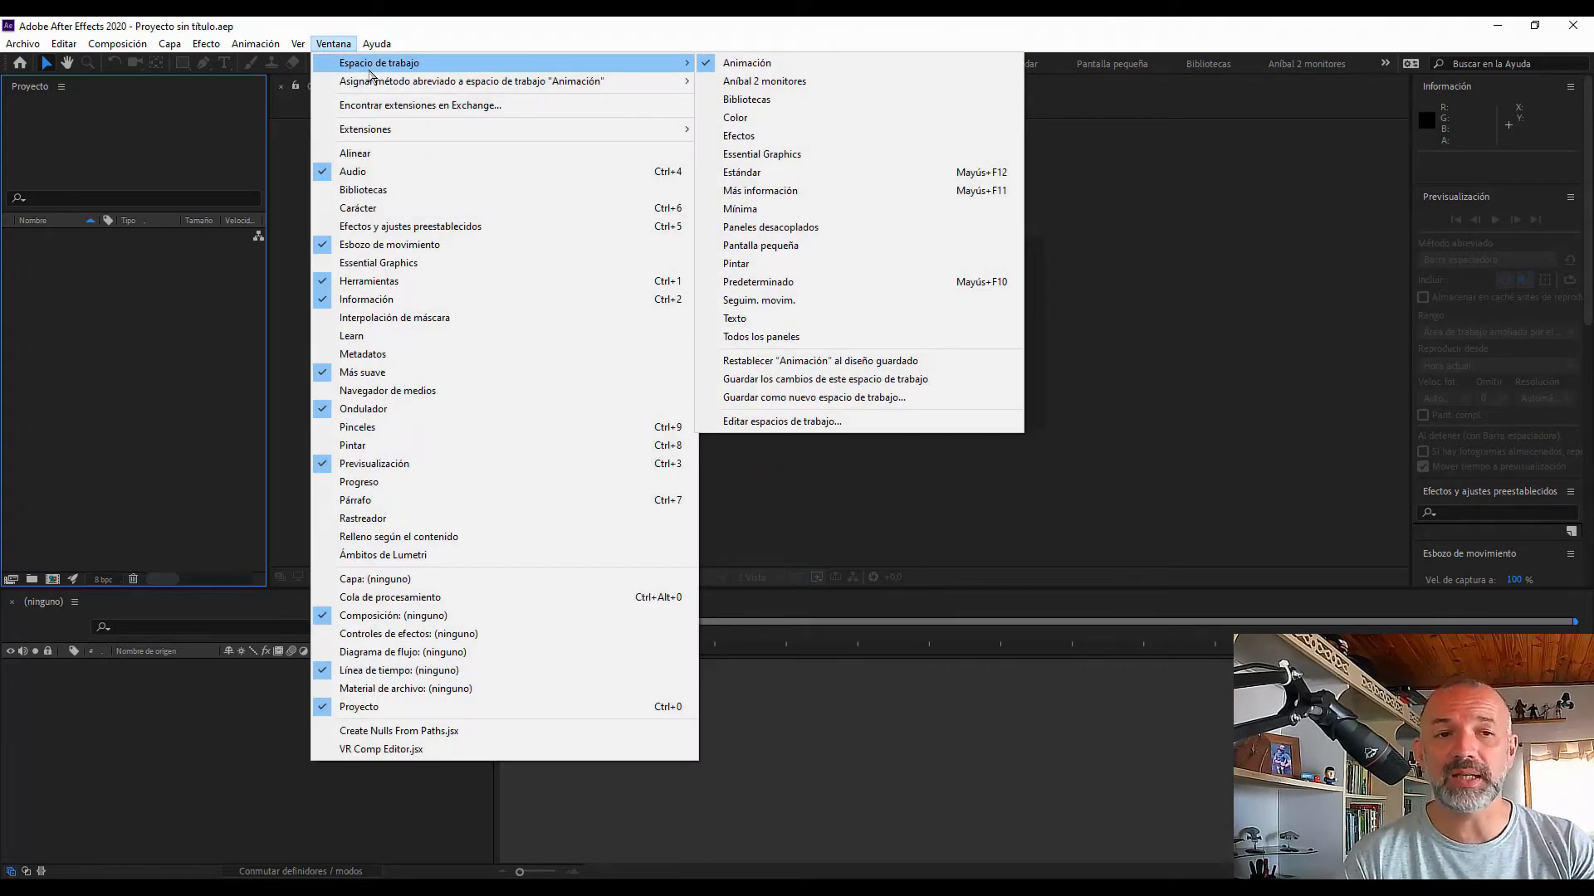
click(1312, 25)
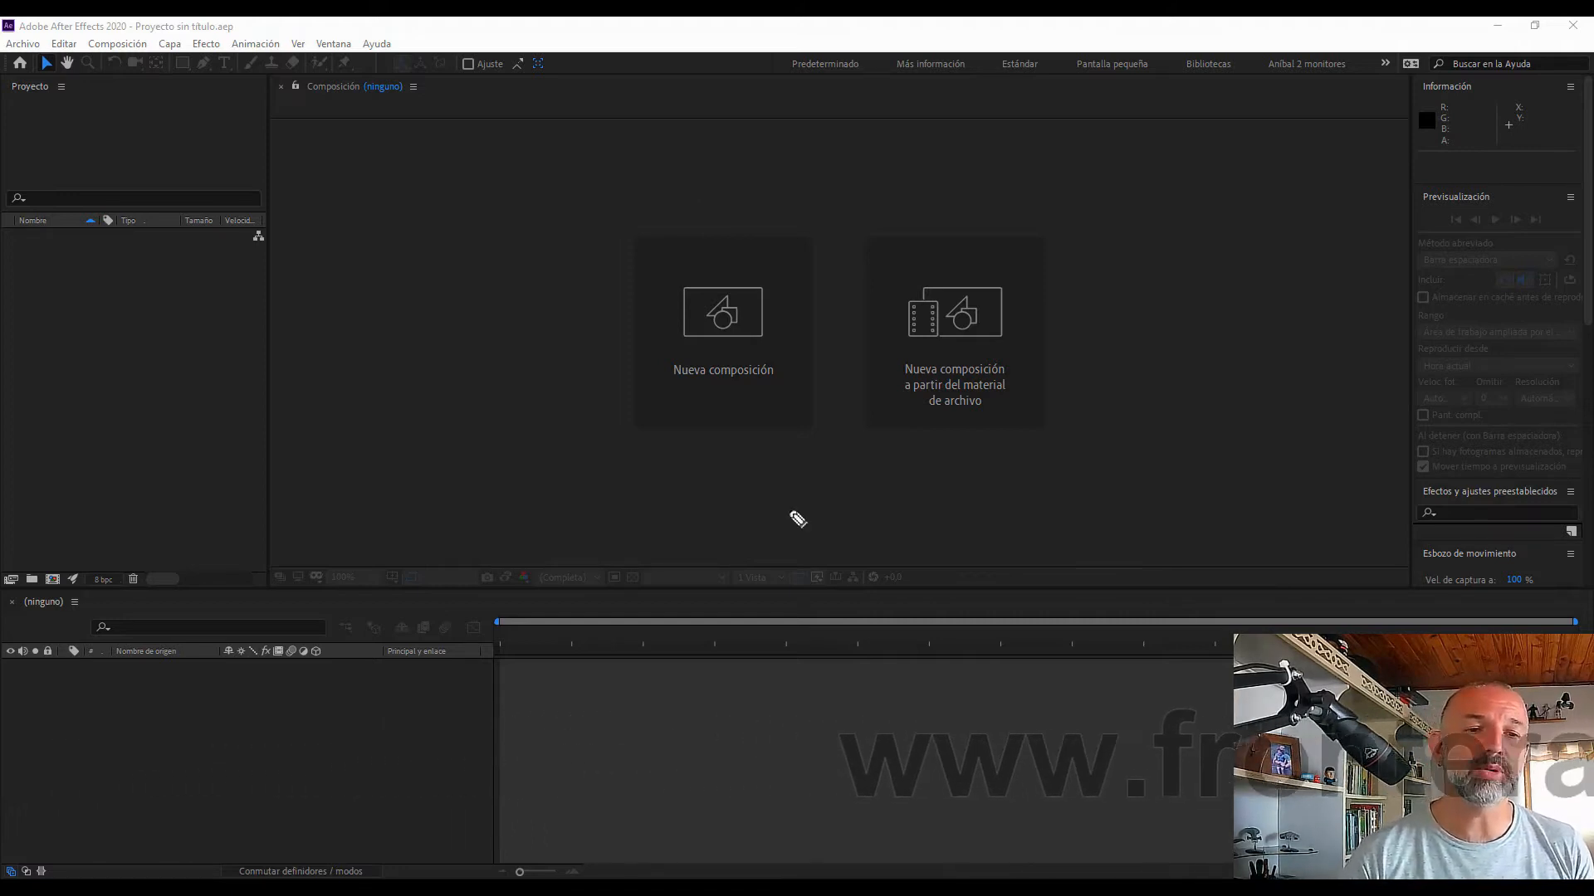
mouse_move(1027, 480)
mouse_down()
mouse_move(963, 313)
mouse_move(1011, 467)
mouse_up()
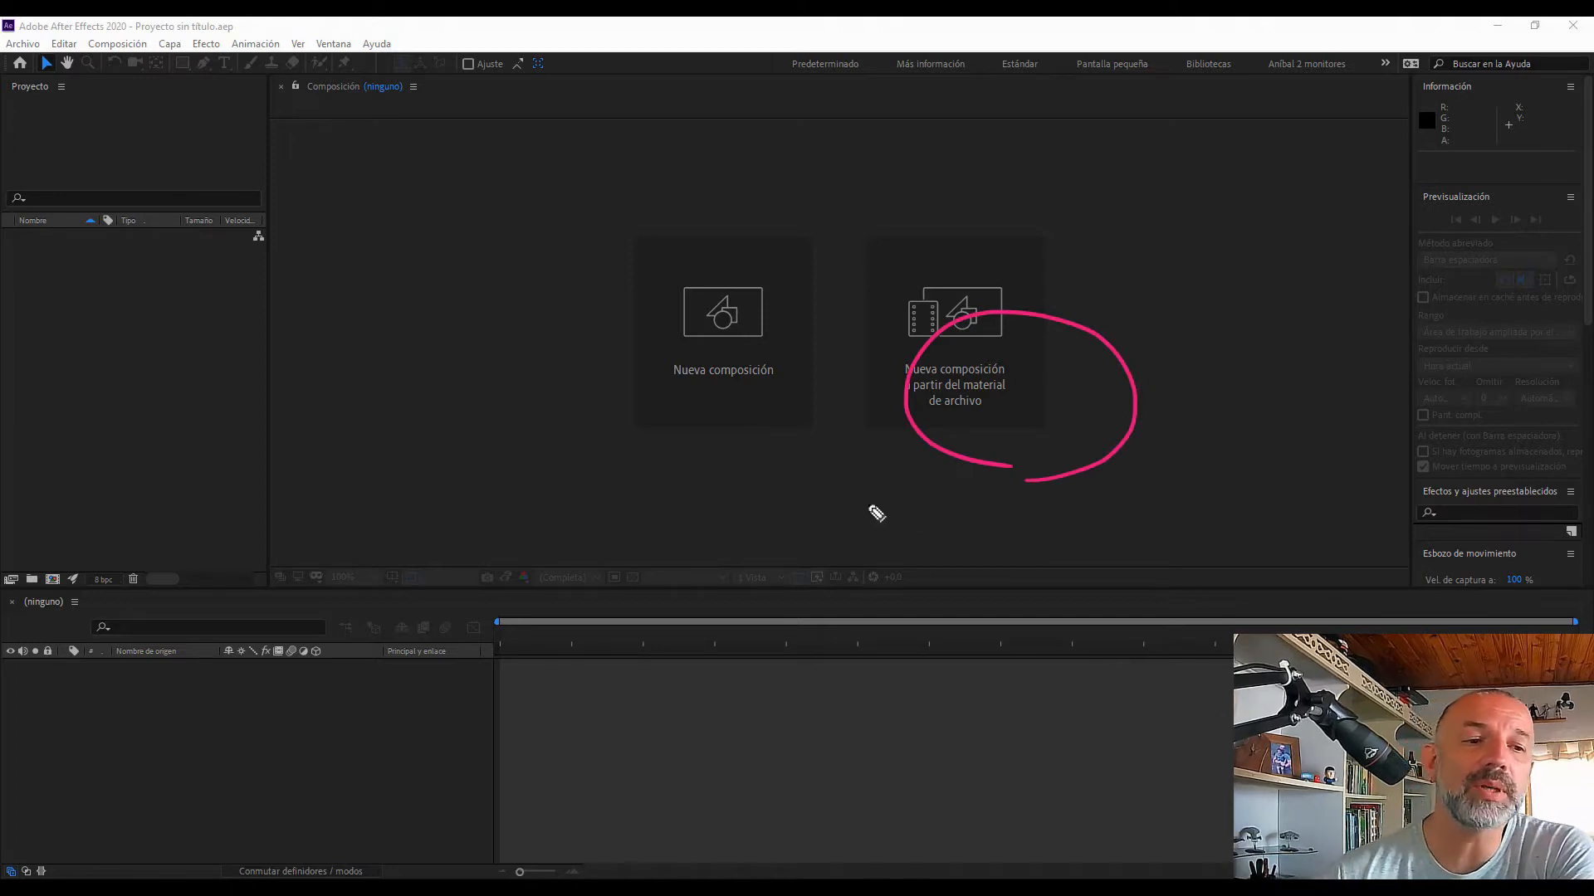
mouse_move(857, 502)
mouse_down()
mouse_move(970, 508)
mouse_move(960, 553)
mouse_move(1079, 531)
mouse_up()
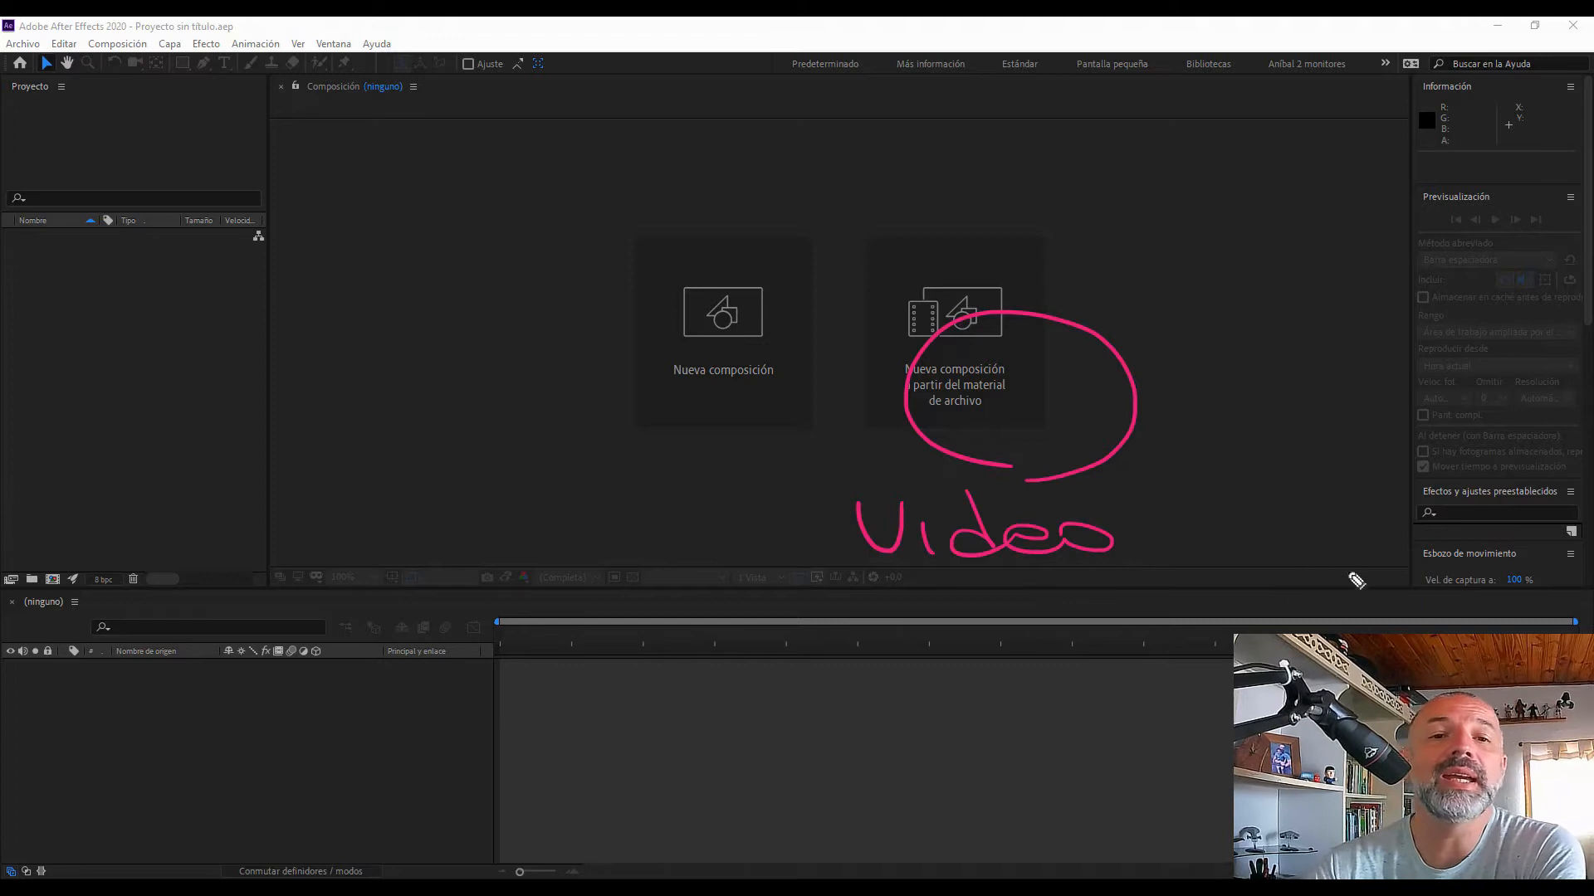
mouse_move(1133, 535)
mouse_down()
mouse_move(1171, 533)
mouse_move(1158, 543)
mouse_up()
drag(896, 596, 885, 656)
mouse_move(854, 612)
mouse_down()
mouse_move(1038, 656)
mouse_move(1095, 634)
mouse_move(1262, 635)
mouse_up()
mouse_move(1327, 558)
mouse_down()
mouse_move(1276, 621)
mouse_move(1370, 612)
mouse_move(1409, 631)
mouse_up()
mouse_move(871, 710)
mouse_down()
mouse_move(884, 768)
mouse_move(926, 699)
mouse_up()
mouse_move(881, 729)
mouse_down()
mouse_move(936, 723)
mouse_move(956, 777)
mouse_move(996, 716)
mouse_up()
drag(1037, 704, 1005, 737)
drag(1134, 695, 1139, 741)
mouse_move(1107, 705)
mouse_down()
mouse_move(1166, 702)
mouse_move(1234, 751)
mouse_up()
drag(1089, 664, 1027, 775)
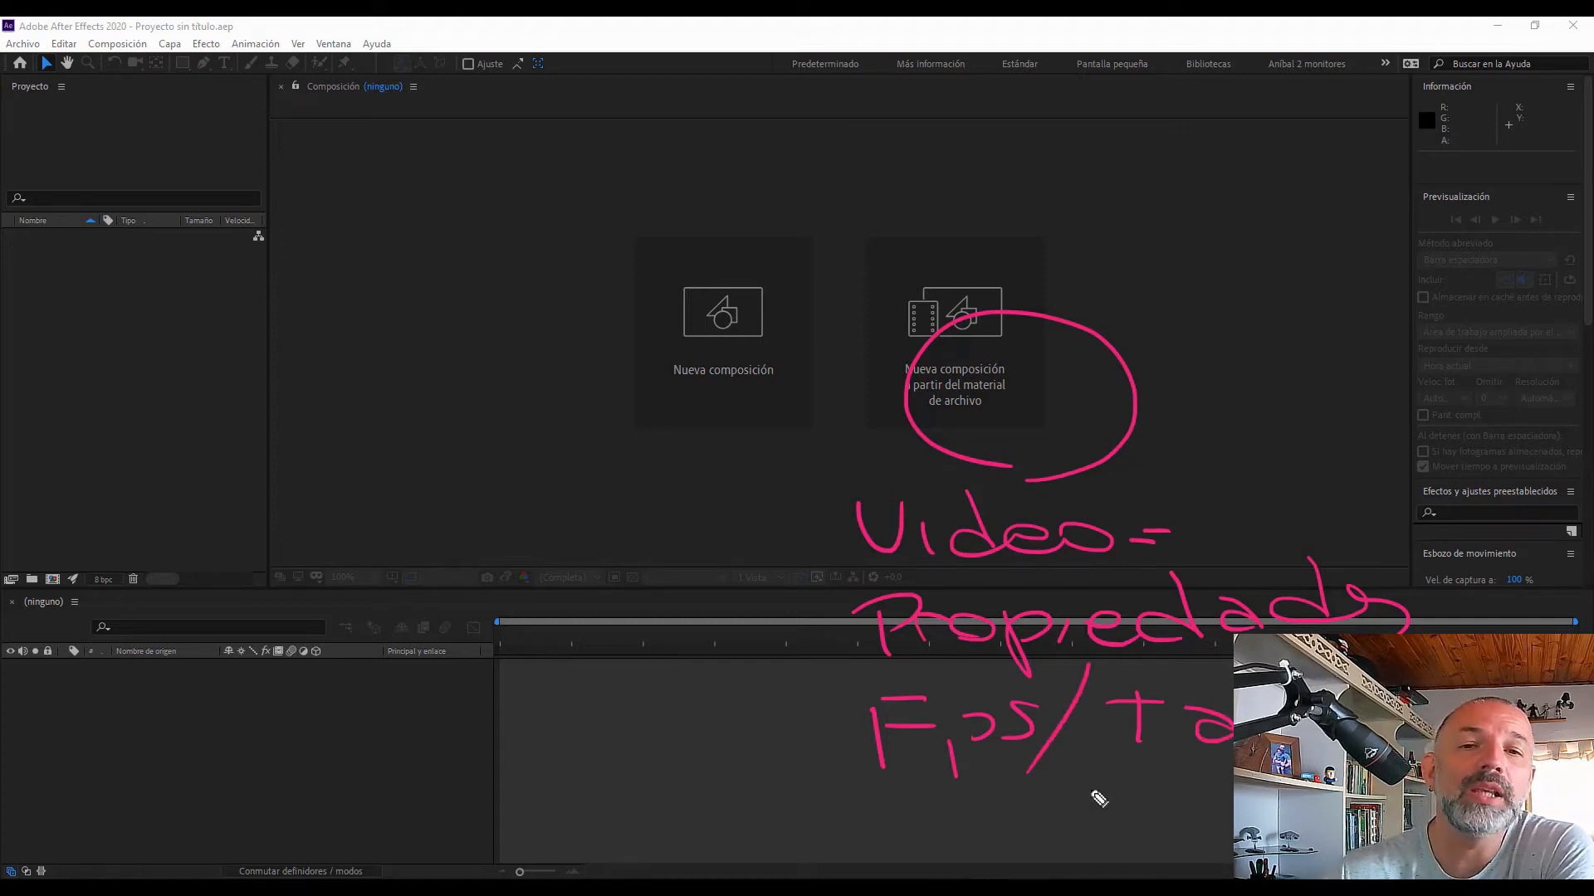
mouse_move(869, 797)
mouse_down()
mouse_move(863, 846)
mouse_move(902, 795)
mouse_up()
mouse_move(894, 818)
mouse_down()
mouse_move(922, 843)
mouse_move(941, 797)
mouse_move(908, 826)
mouse_move(919, 835)
mouse_move(1074, 830)
mouse_up()
drag(801, 799, 758, 798)
drag(834, 761, 809, 828)
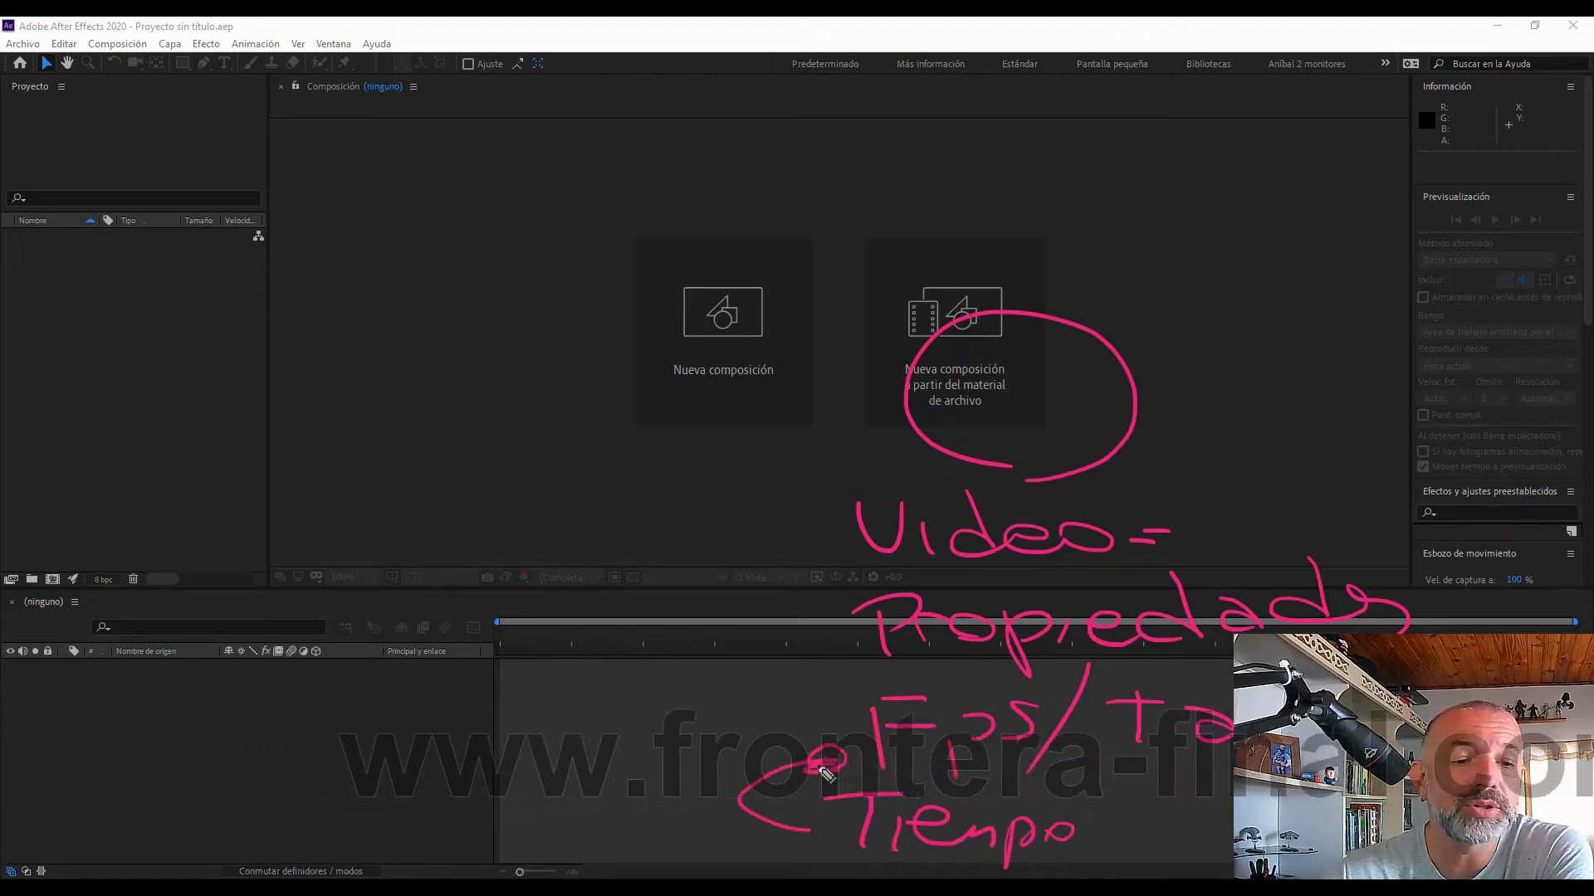
drag(838, 751, 845, 764)
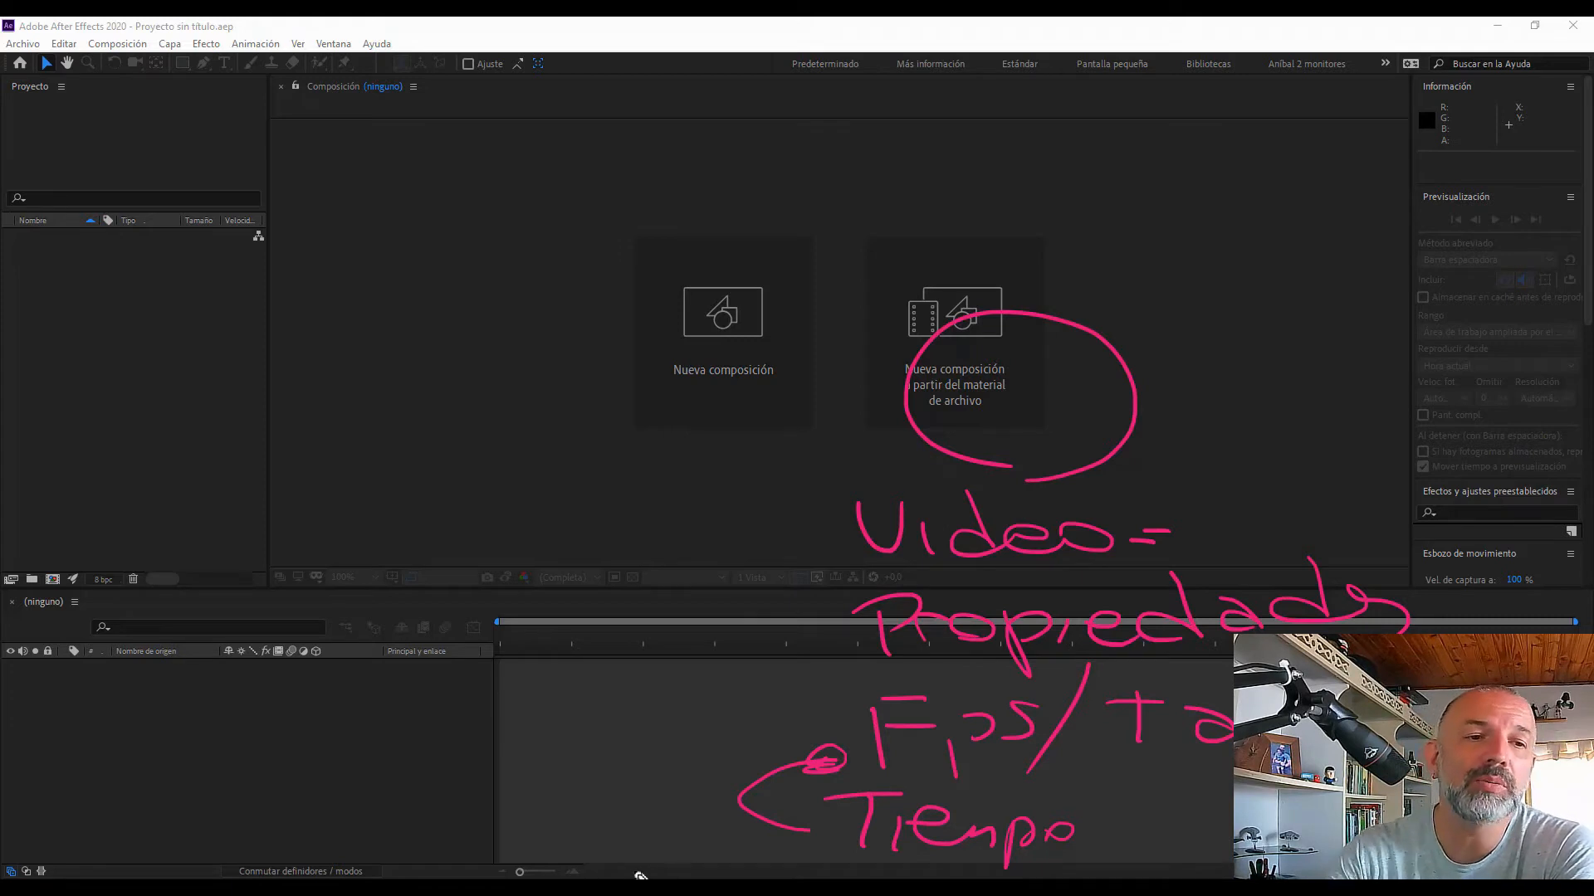
key(e)
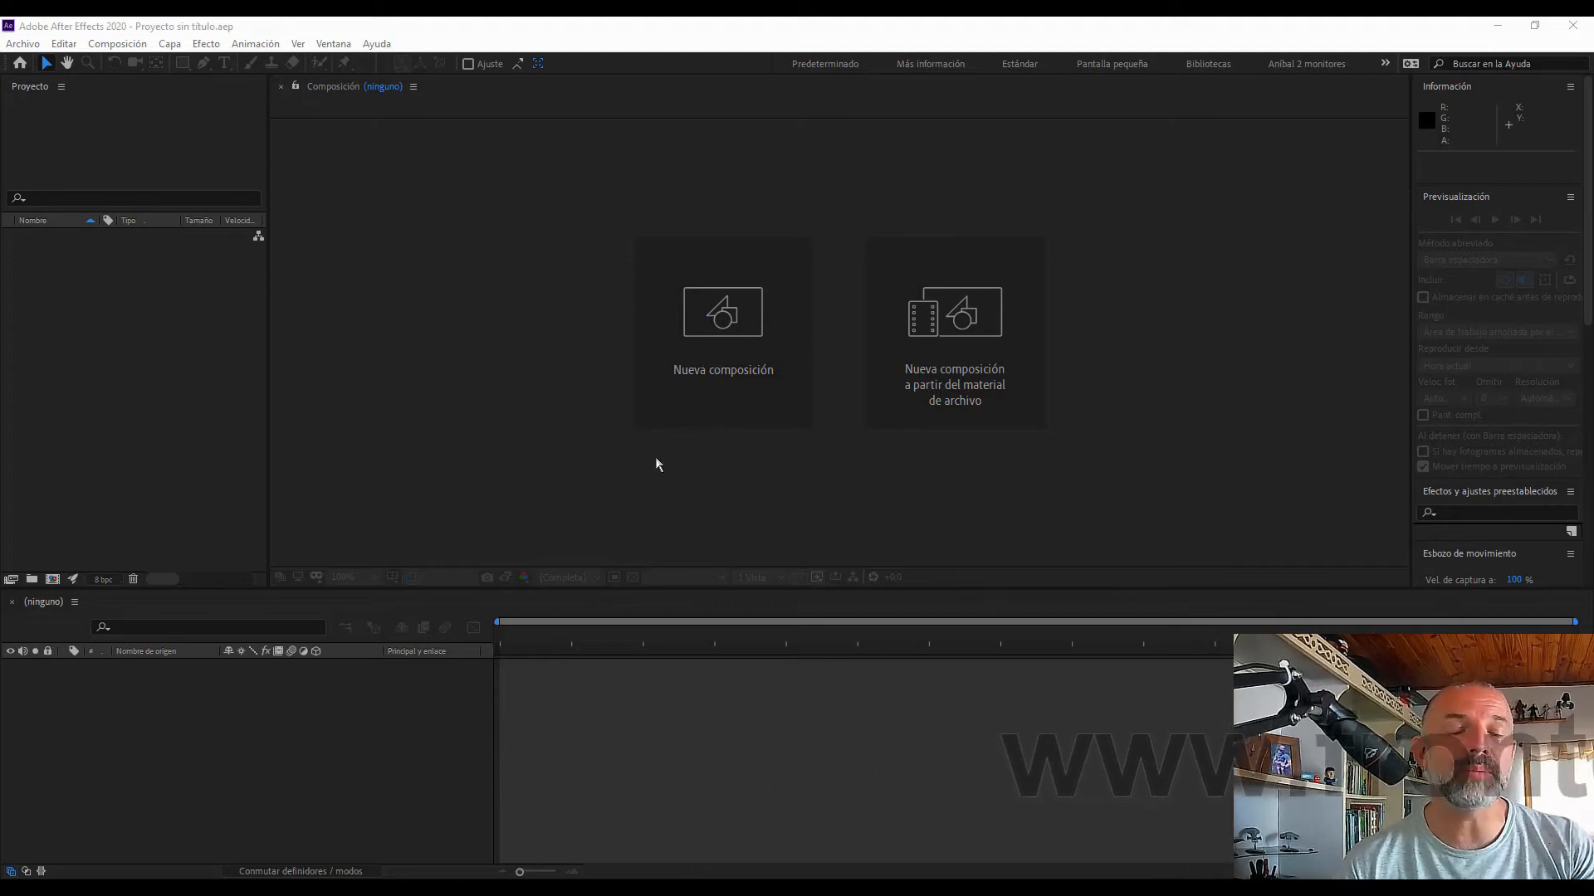
Start a new composition so its settings can be configured
click(676, 355)
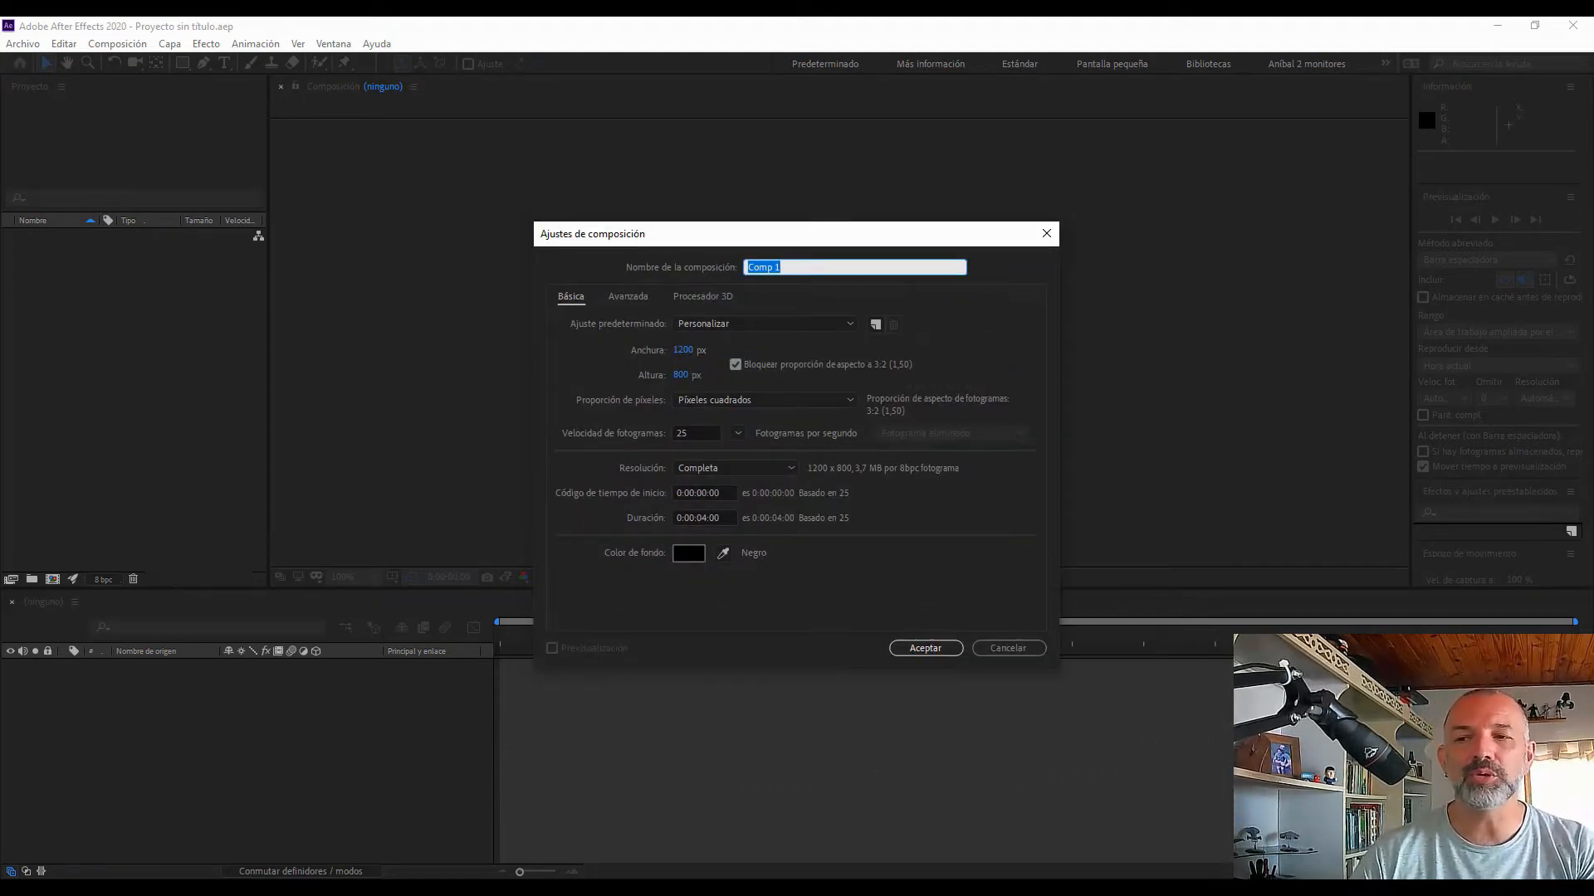
key(ctrl+shift+3)
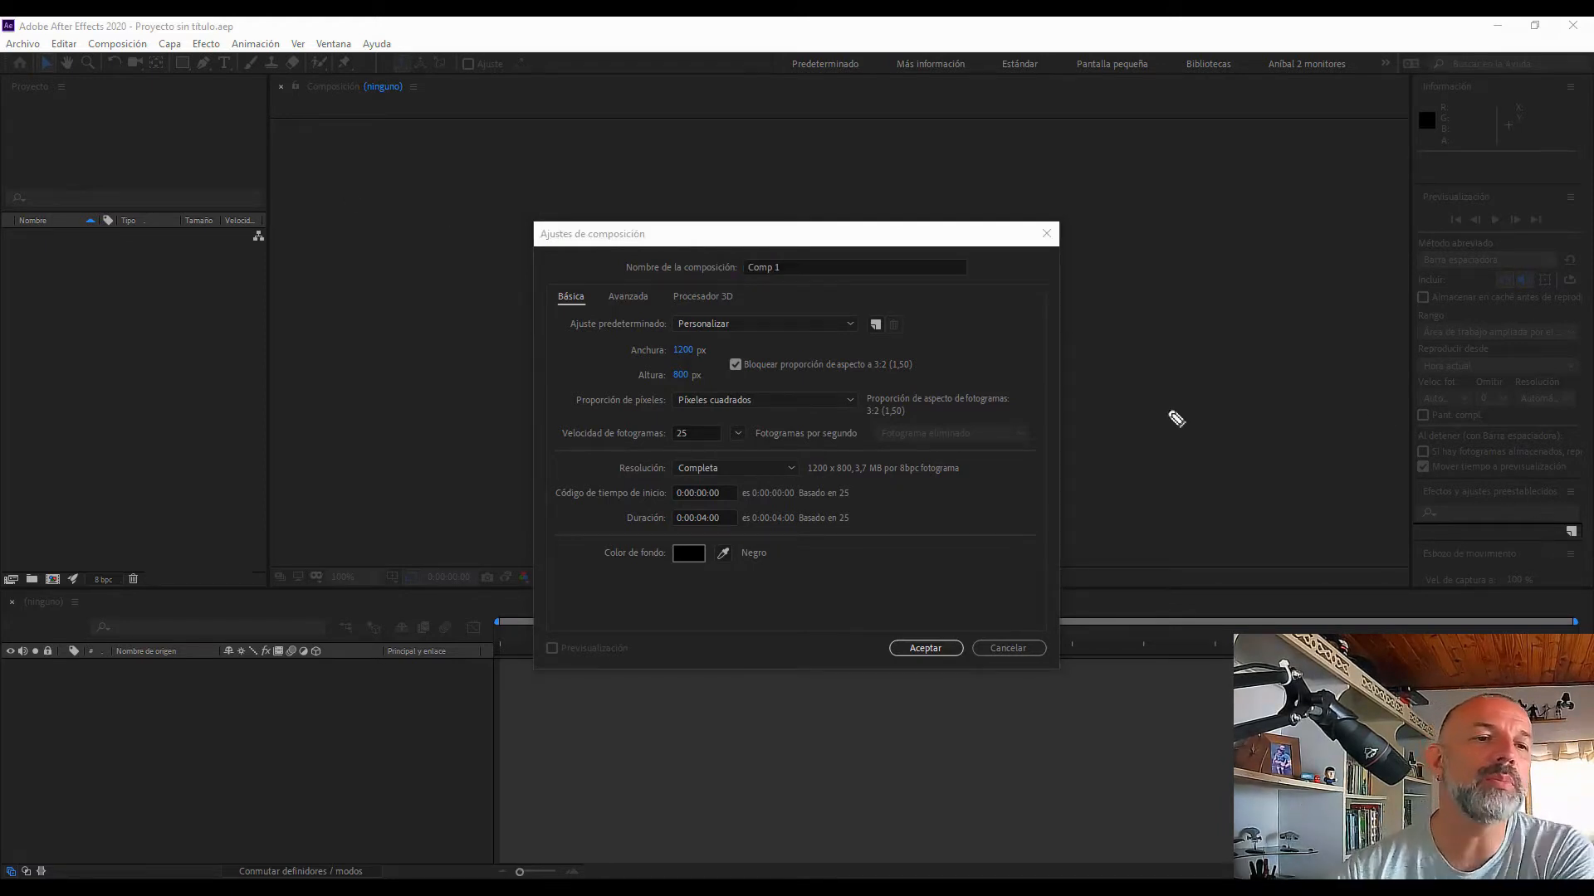
mouse_move(974, 266)
mouse_down()
mouse_move(1042, 280)
mouse_move(1081, 254)
mouse_up()
drag(1095, 259, 1297, 271)
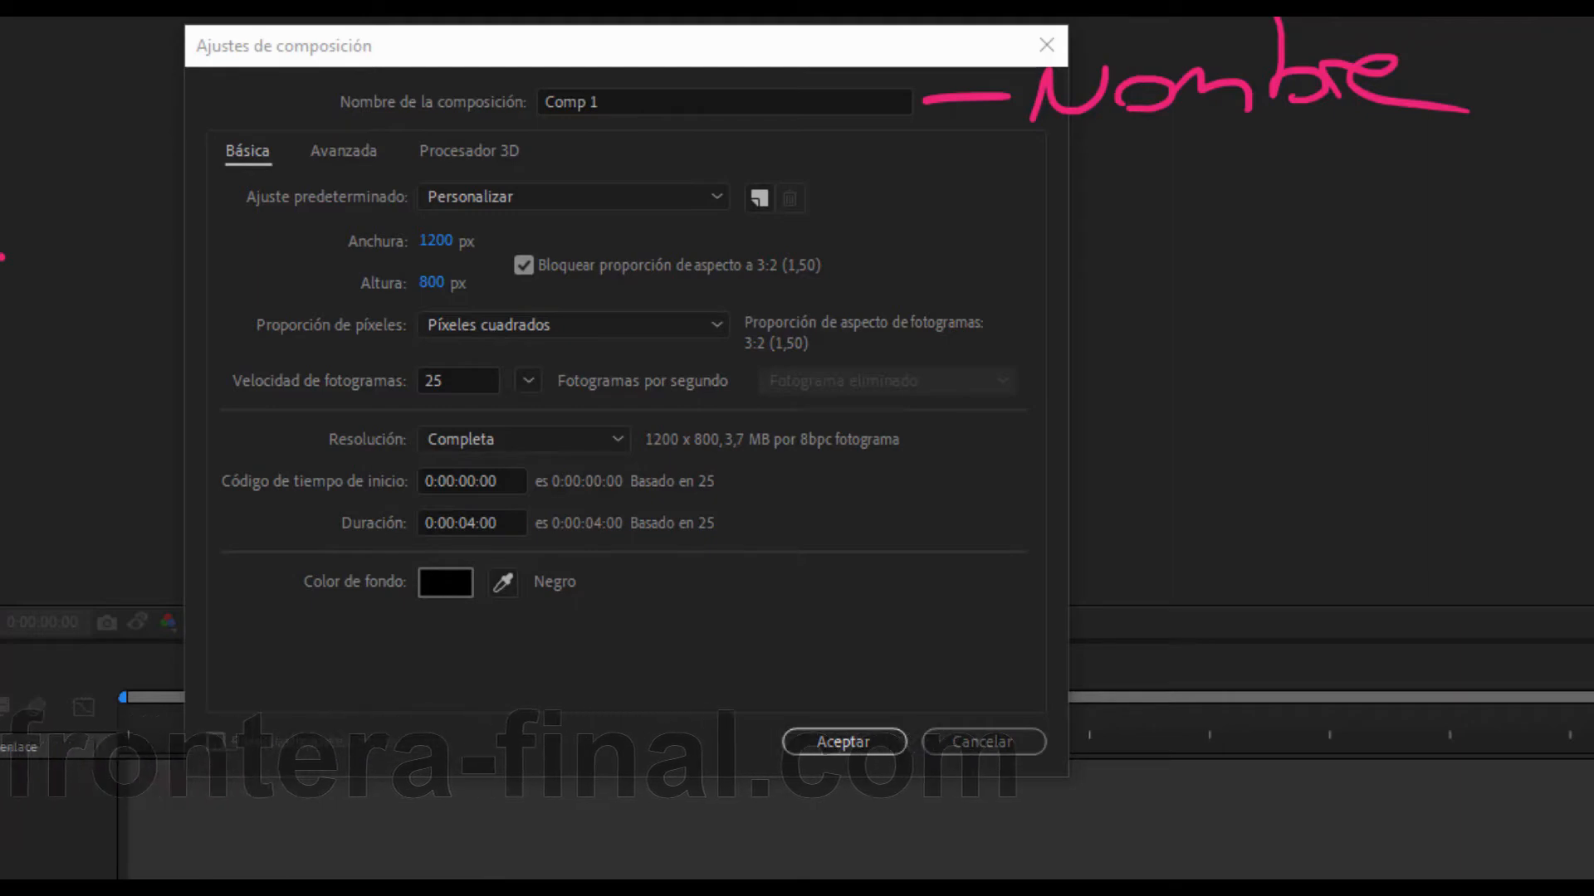
drag(583, 205, 586, 98)
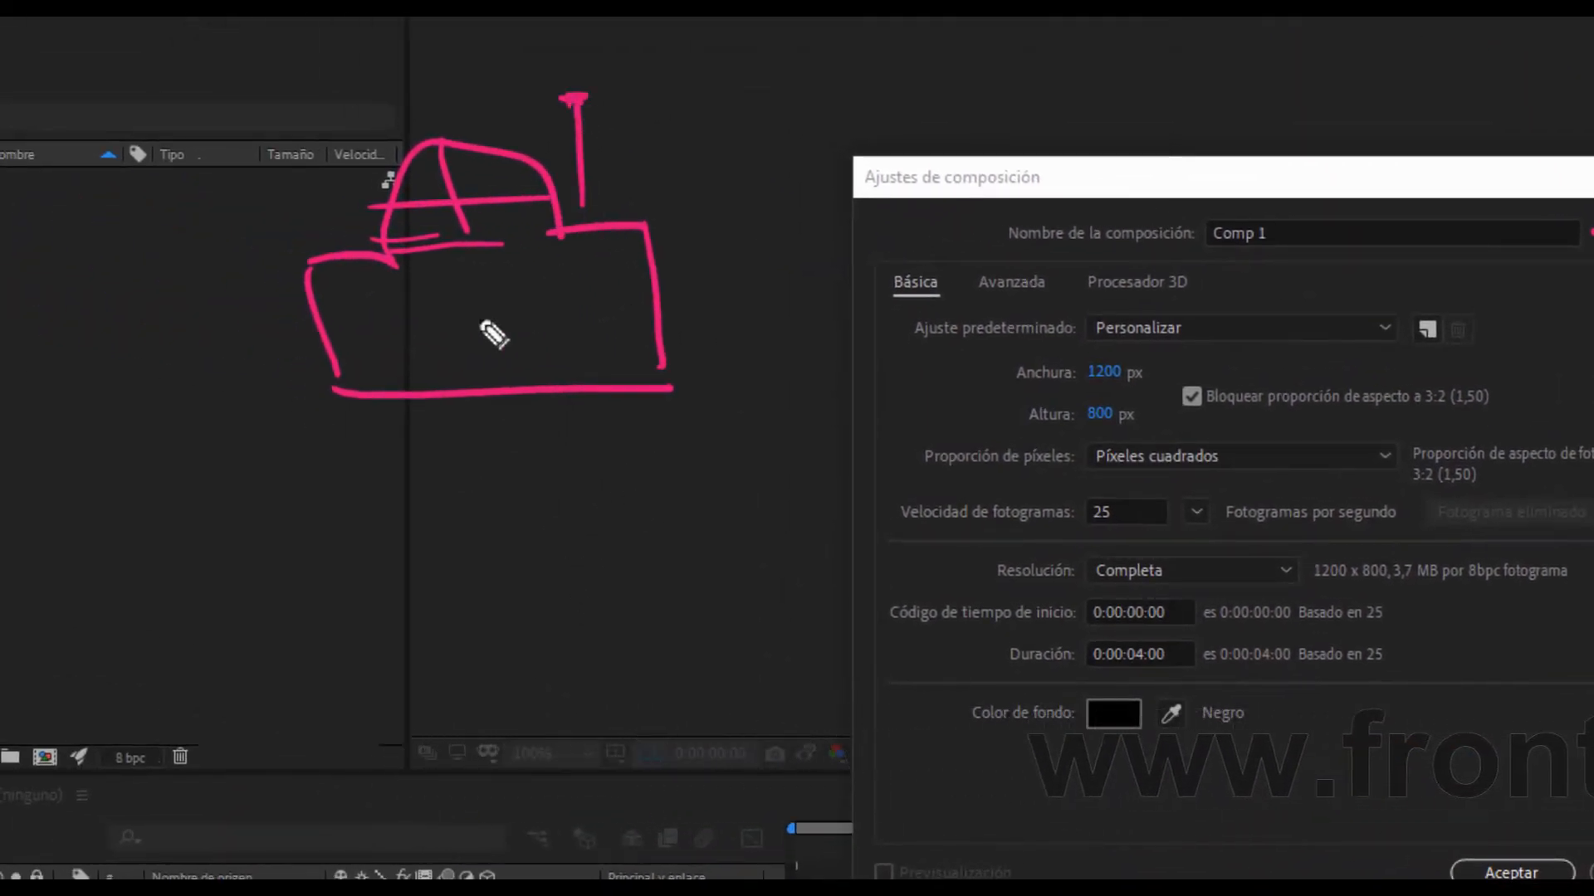
mouse_move(681, 284)
mouse_down()
mouse_move(1025, 243)
mouse_move(900, 283)
mouse_up()
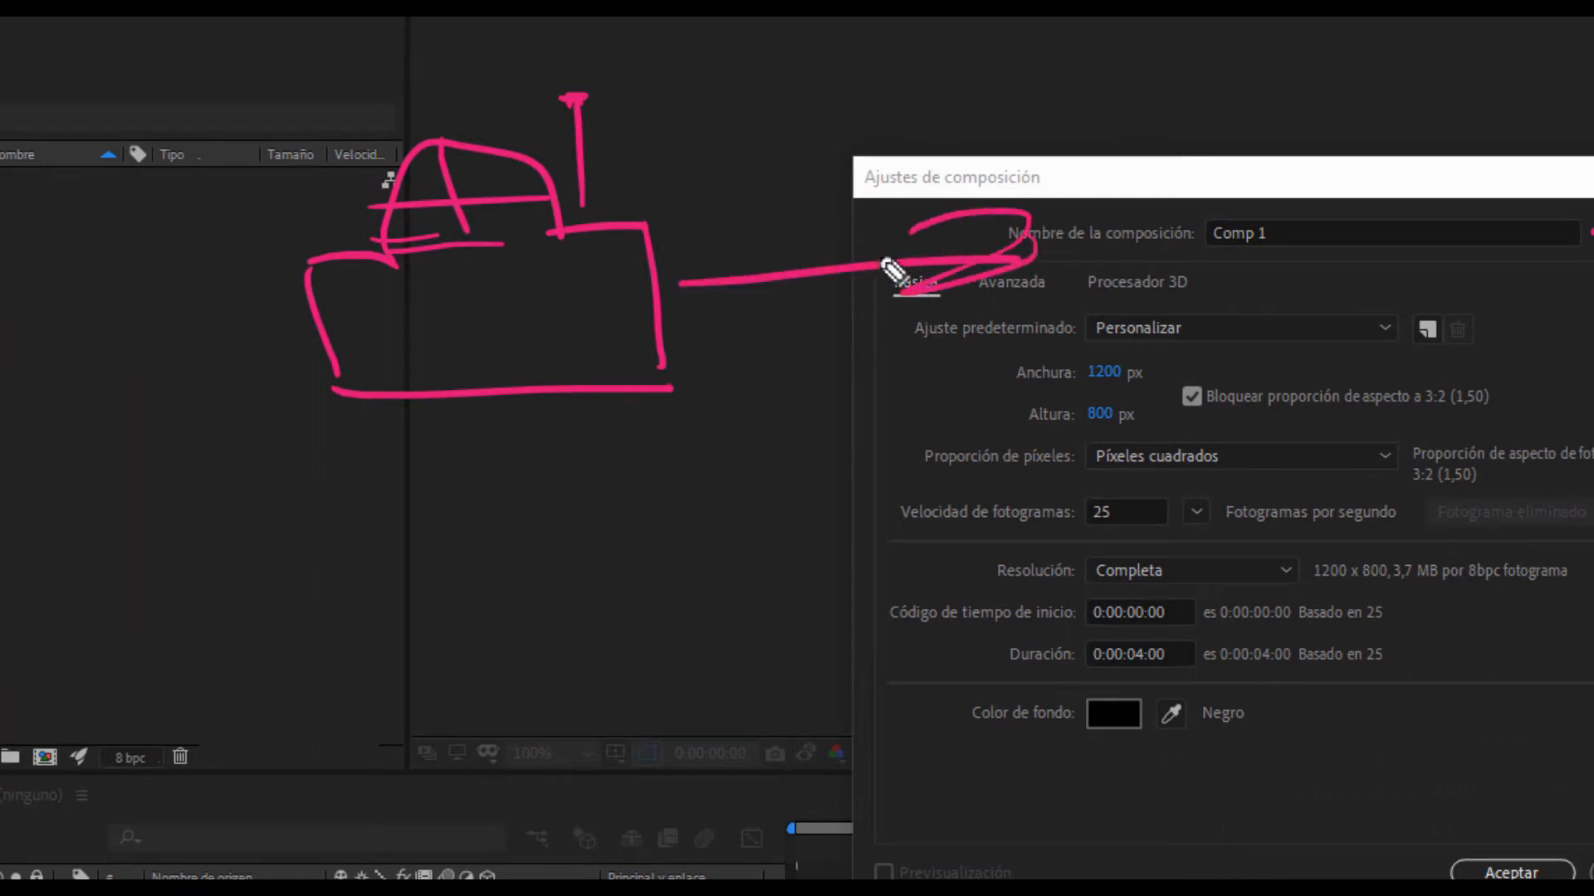
drag(526, 375, 503, 387)
drag(473, 447, 392, 450)
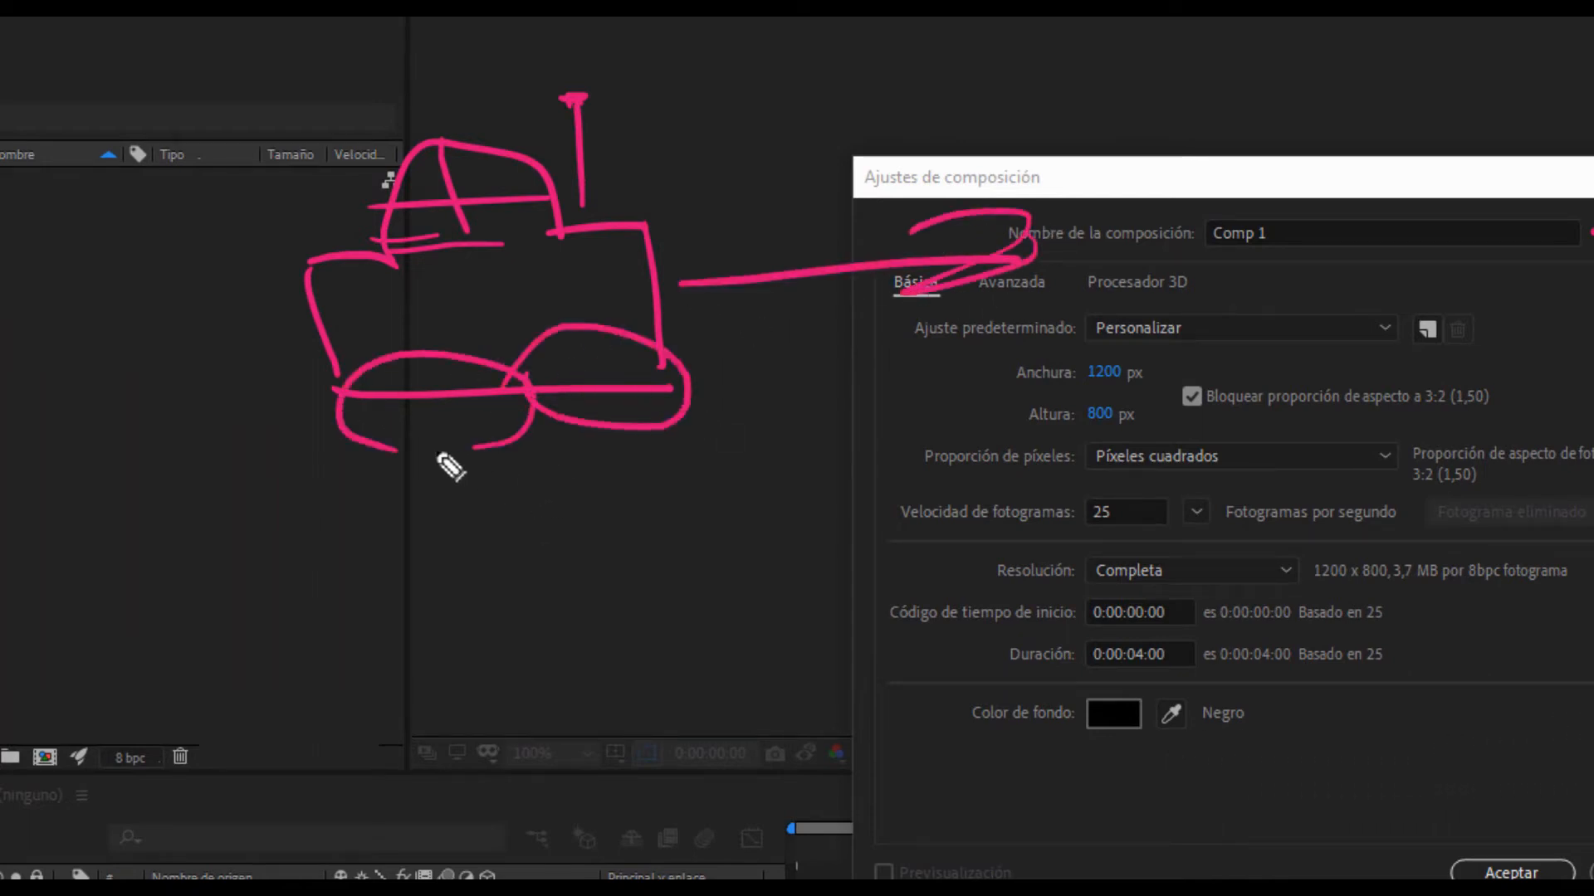
drag(463, 533, 222, 394)
drag(171, 341, 241, 404)
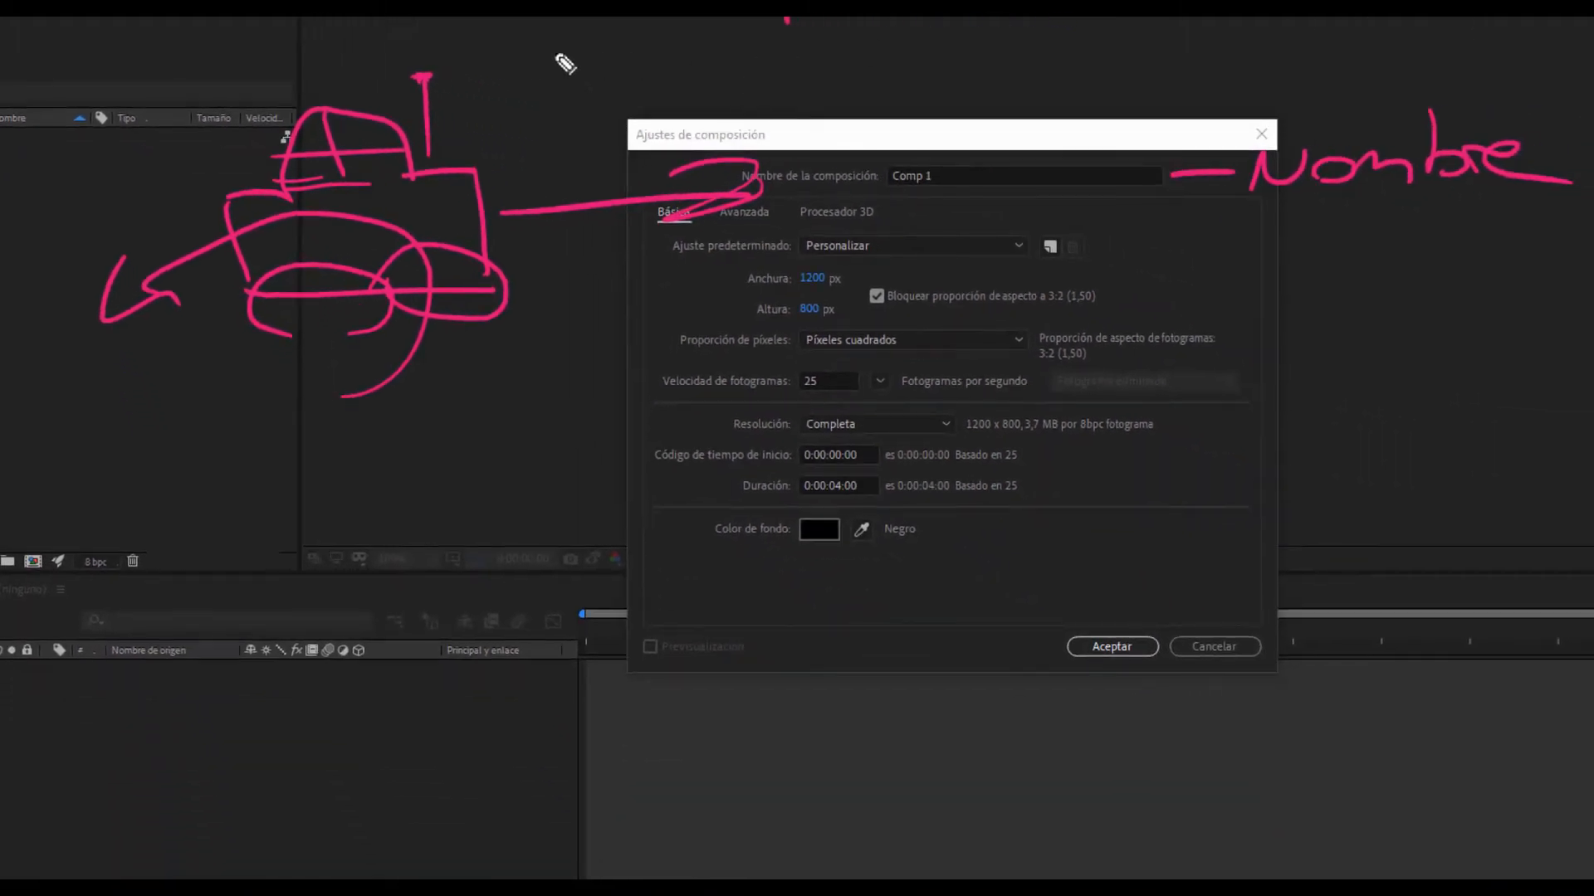
mouse_move(541, 48)
mouse_down()
mouse_move(562, 78)
mouse_move(608, 83)
mouse_move(825, 57)
mouse_move(1186, 70)
mouse_move(1316, 24)
mouse_move(1370, 58)
mouse_move(1540, 17)
mouse_move(1589, 50)
mouse_up()
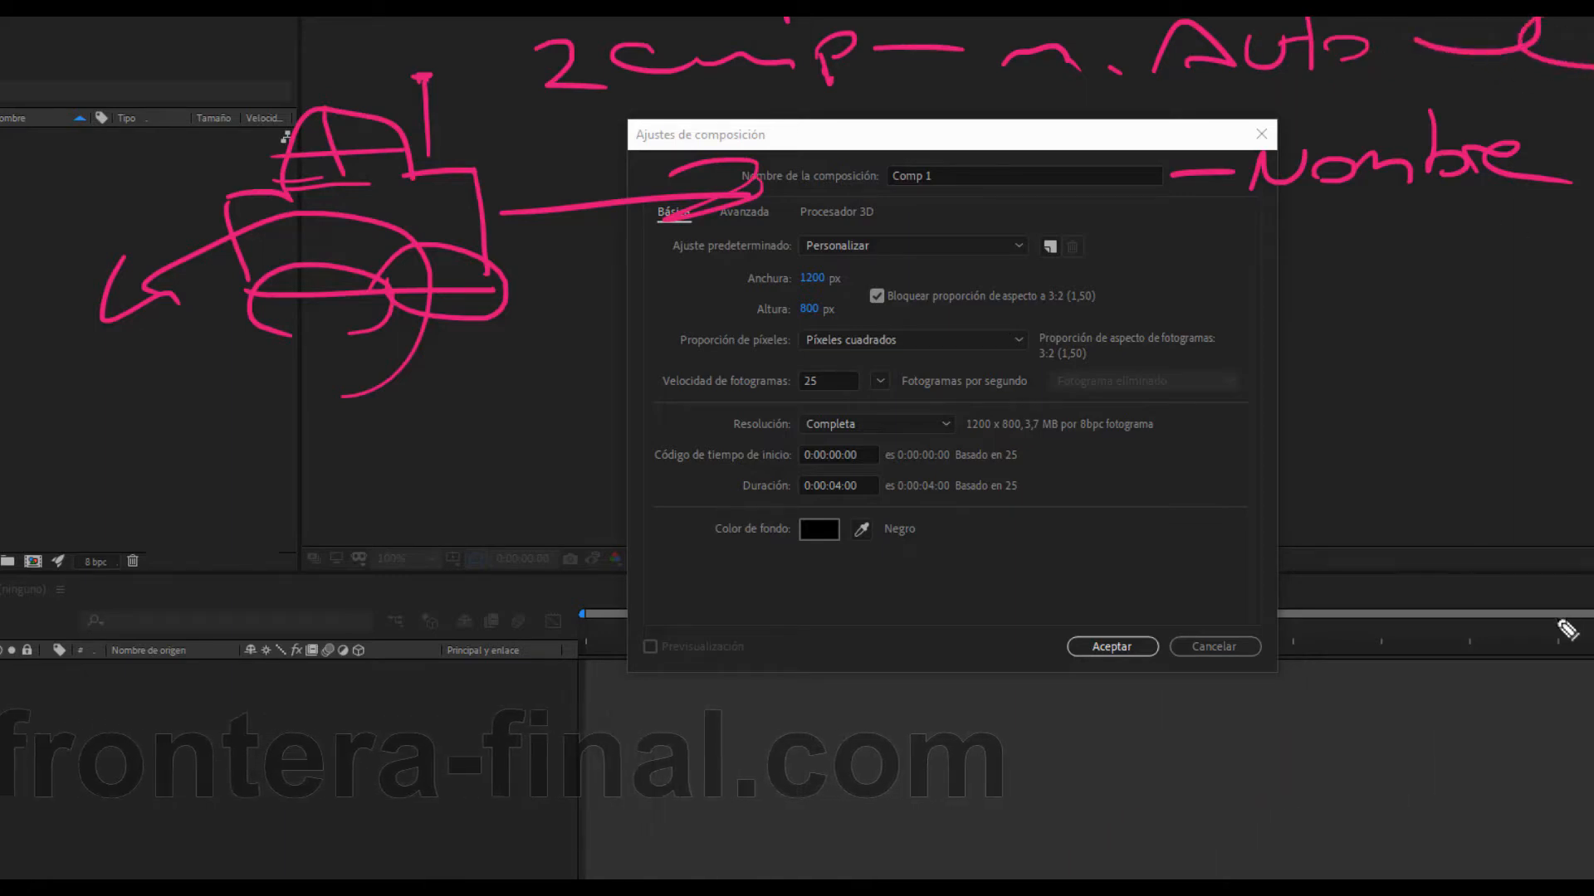
key(Escape)
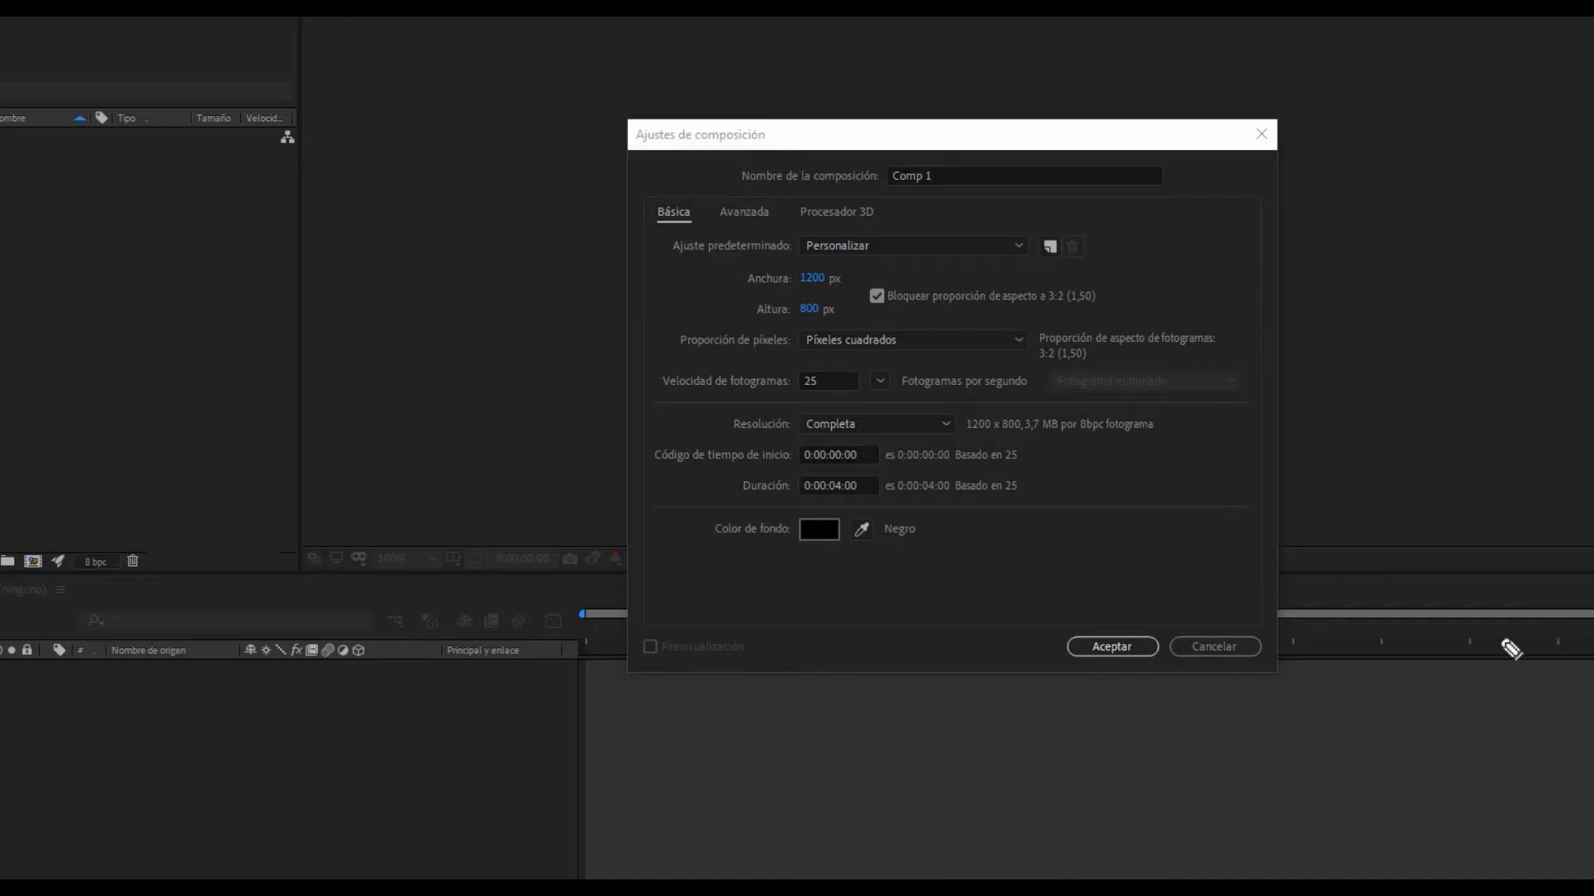
mouse_move(1458, 644)
mouse_down()
mouse_move(1592, 852)
mouse_move(1544, 876)
mouse_up()
click(1020, 254)
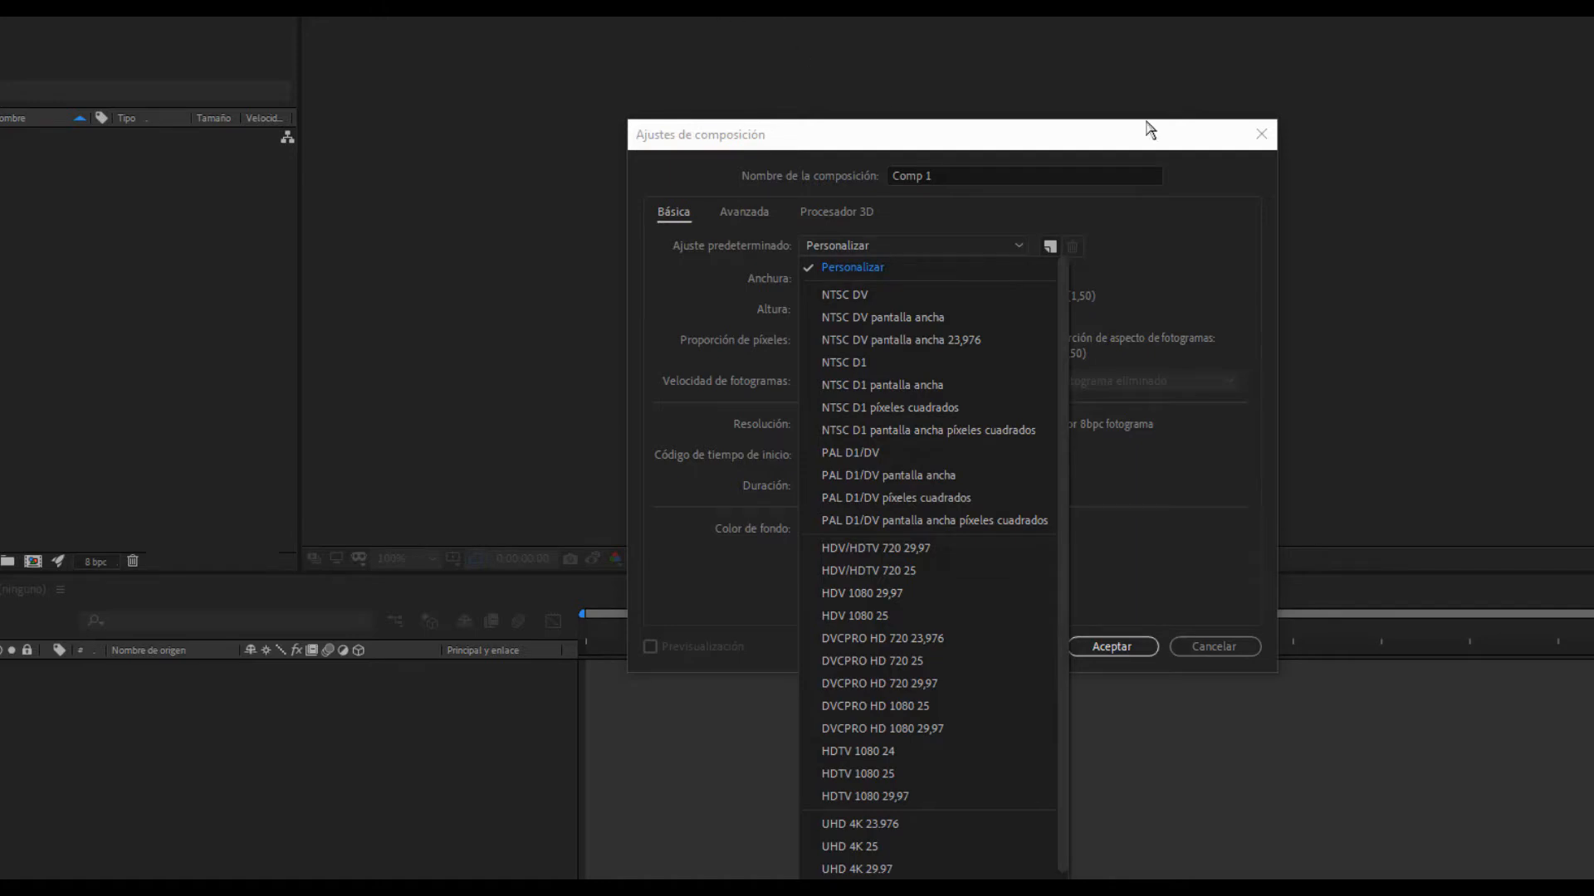
key(Escape)
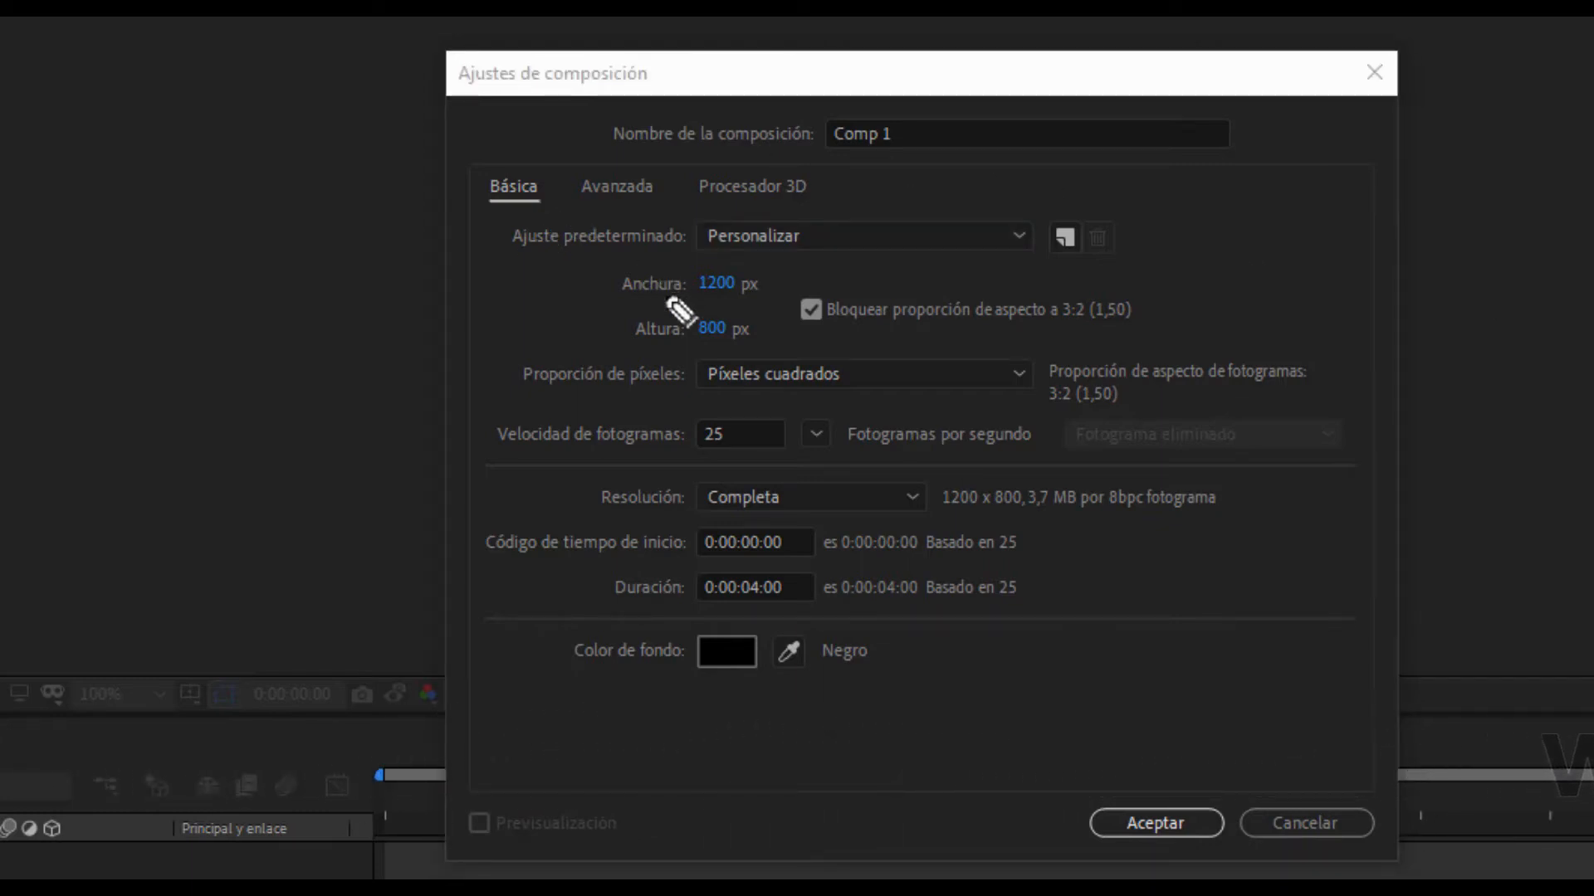
drag(645, 246, 697, 396)
drag(145, 112, 195, 232)
drag(96, 148, 206, 129)
mouse_move(206, 171)
mouse_down()
mouse_move(346, 185)
mouse_move(384, 172)
mouse_up()
mouse_move(370, 126)
mouse_down()
mouse_move(473, 156)
mouse_move(532, 153)
mouse_move(555, 125)
mouse_up()
drag(510, 33, 286, 50)
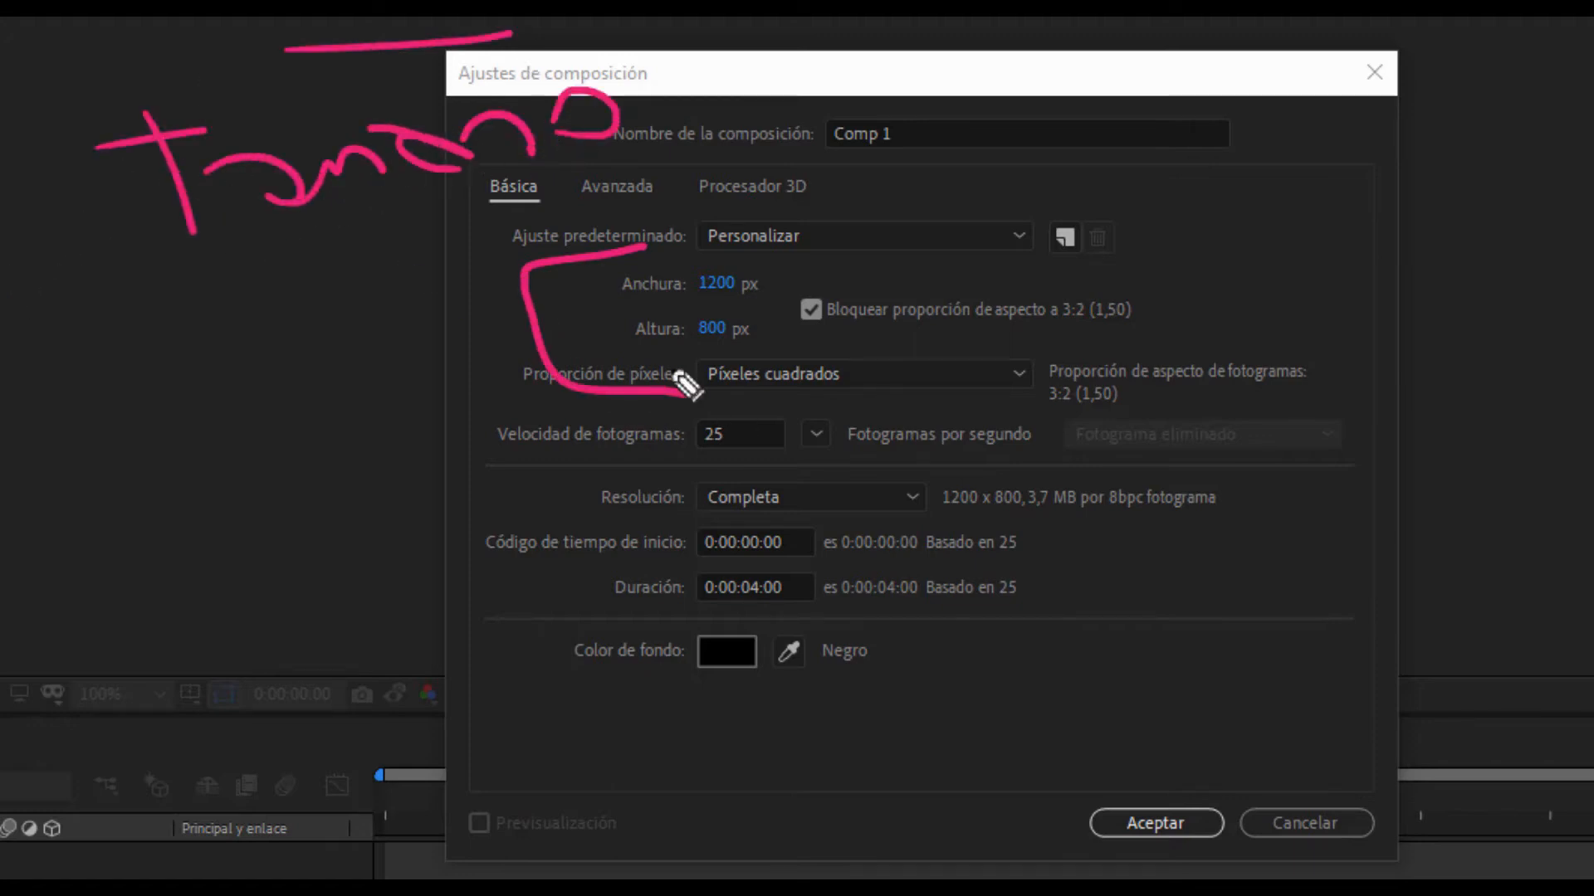
mouse_move(647, 315)
mouse_down()
mouse_move(704, 313)
mouse_move(693, 353)
mouse_up()
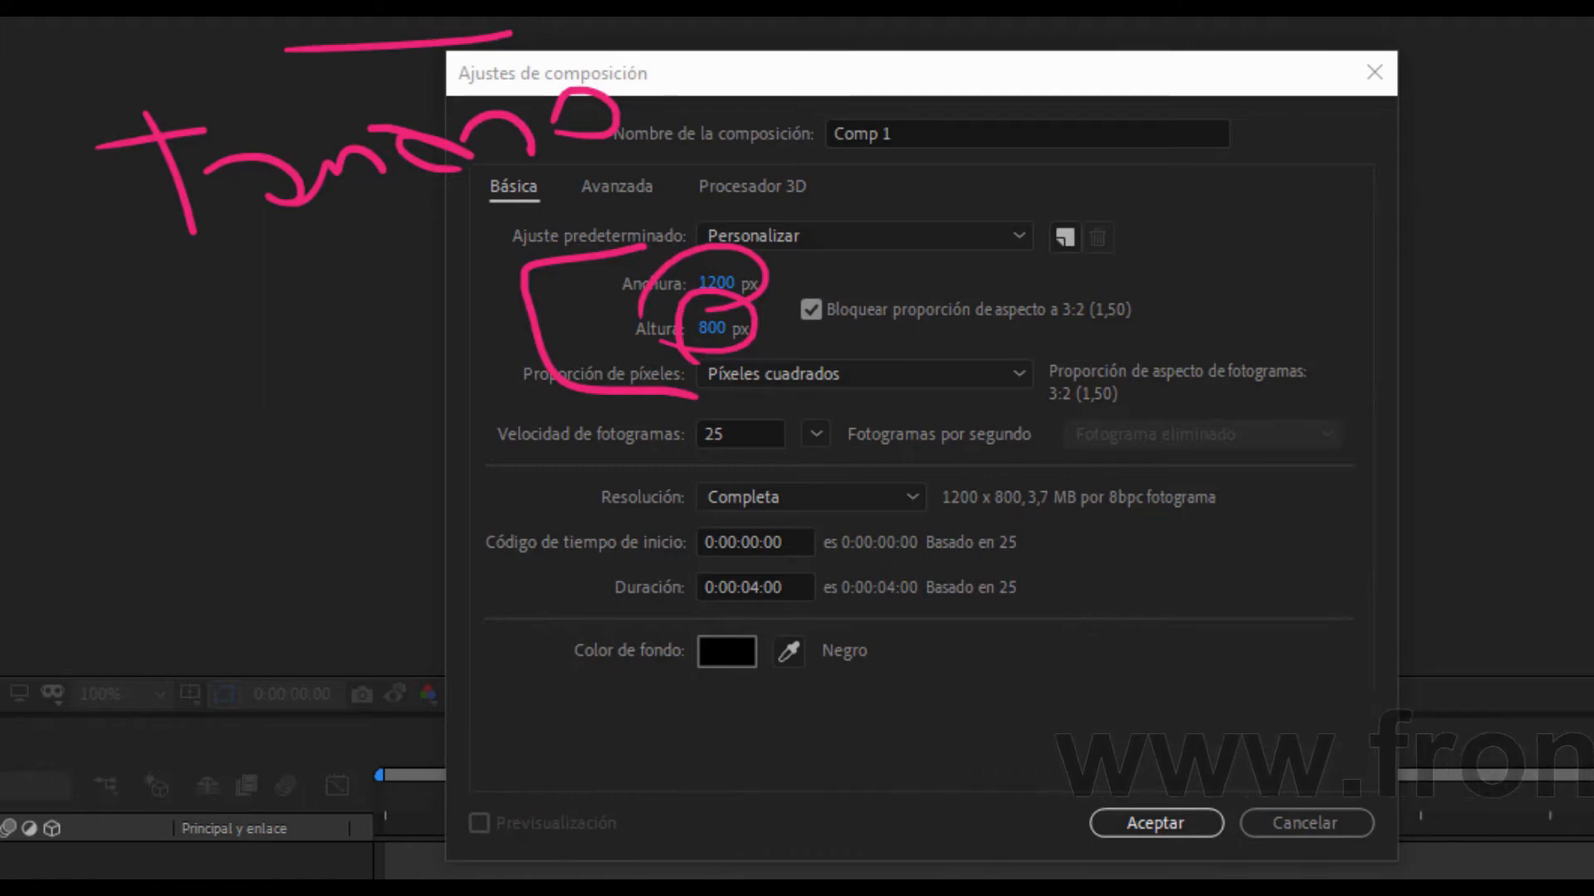
drag(637, 490, 498, 490)
drag(274, 491, 0, 473)
drag(0, 606, 46, 751)
drag(682, 496, 701, 689)
drag(730, 701, 10, 672)
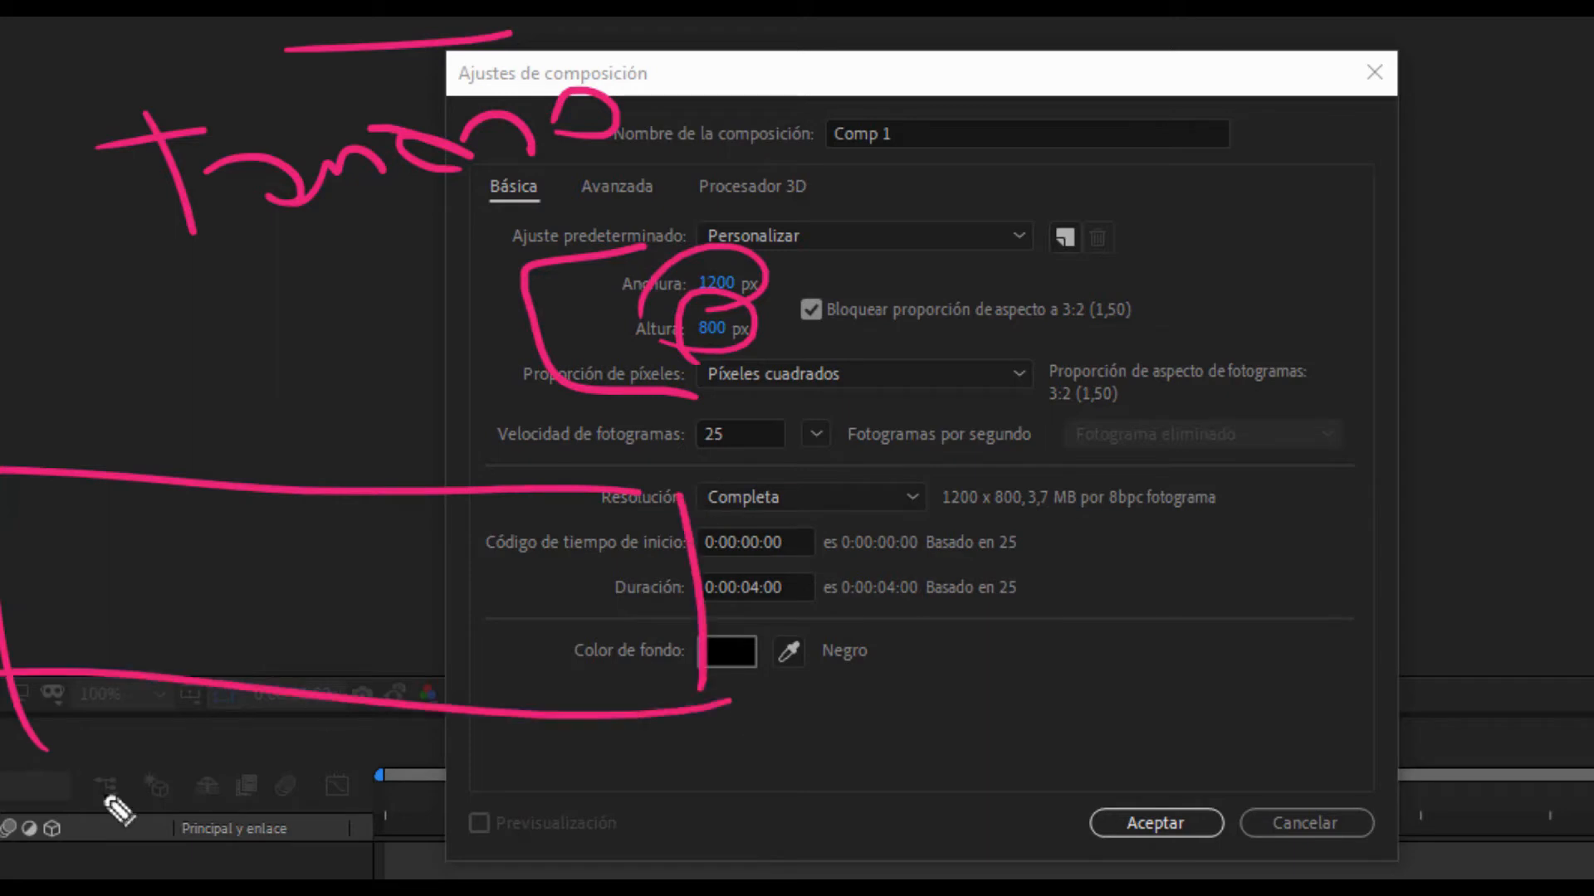
mouse_move(1147, 184)
mouse_down()
mouse_move(1237, 635)
mouse_move(1411, 170)
mouse_up()
mouse_move(1417, 170)
mouse_down()
mouse_move(1507, 541)
mouse_move(1192, 573)
mouse_up()
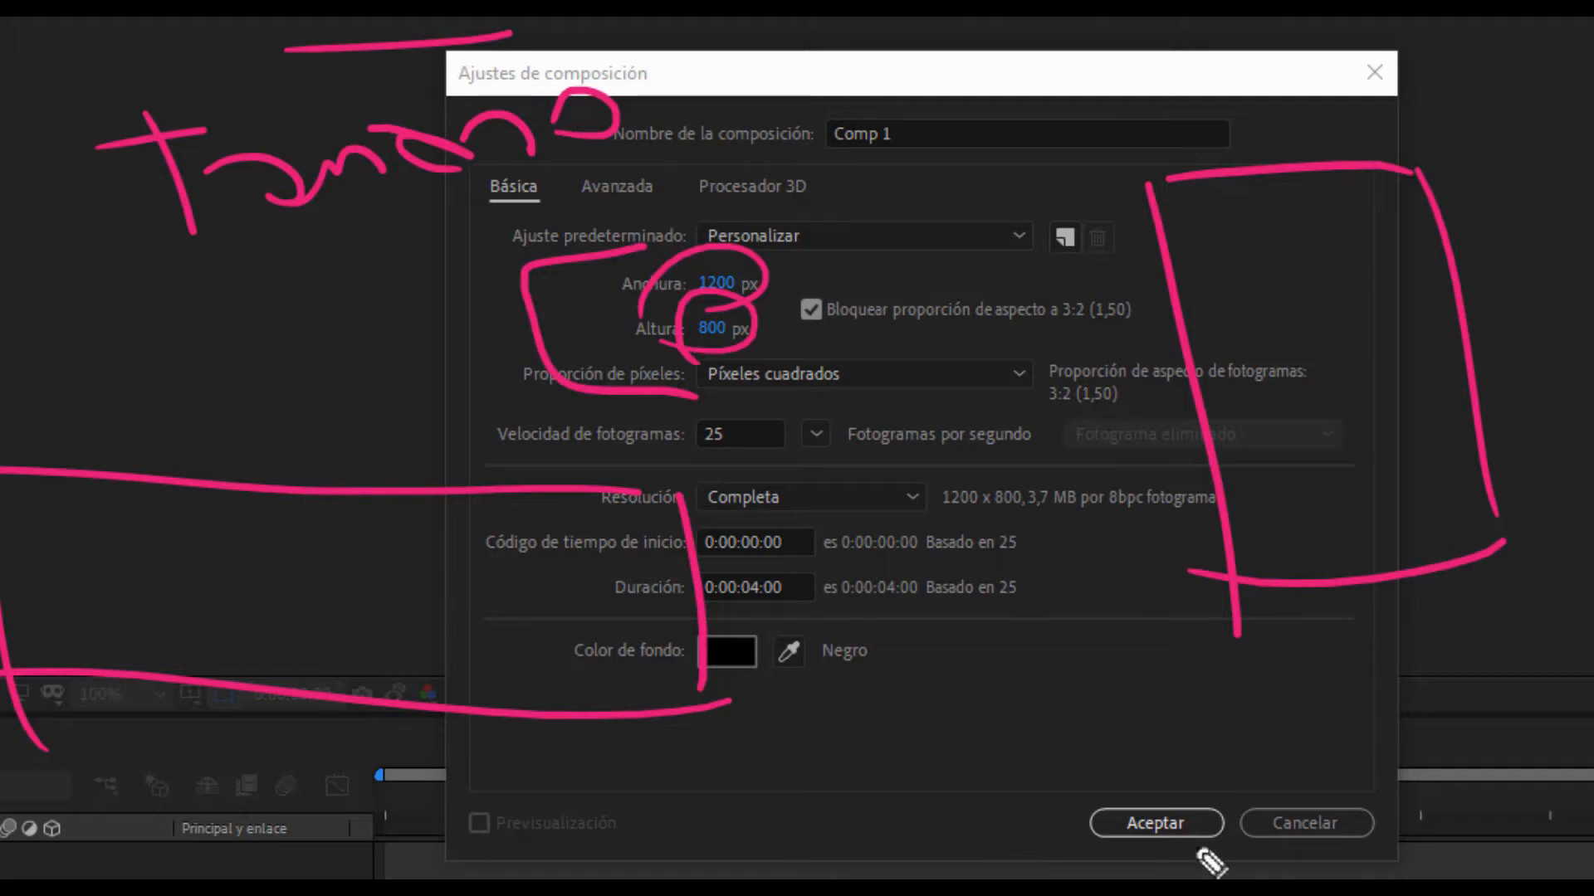
mouse_move(1523, 782)
mouse_down()
mouse_move(710, 782)
mouse_move(614, 880)
mouse_up()
drag(1462, 810, 1442, 880)
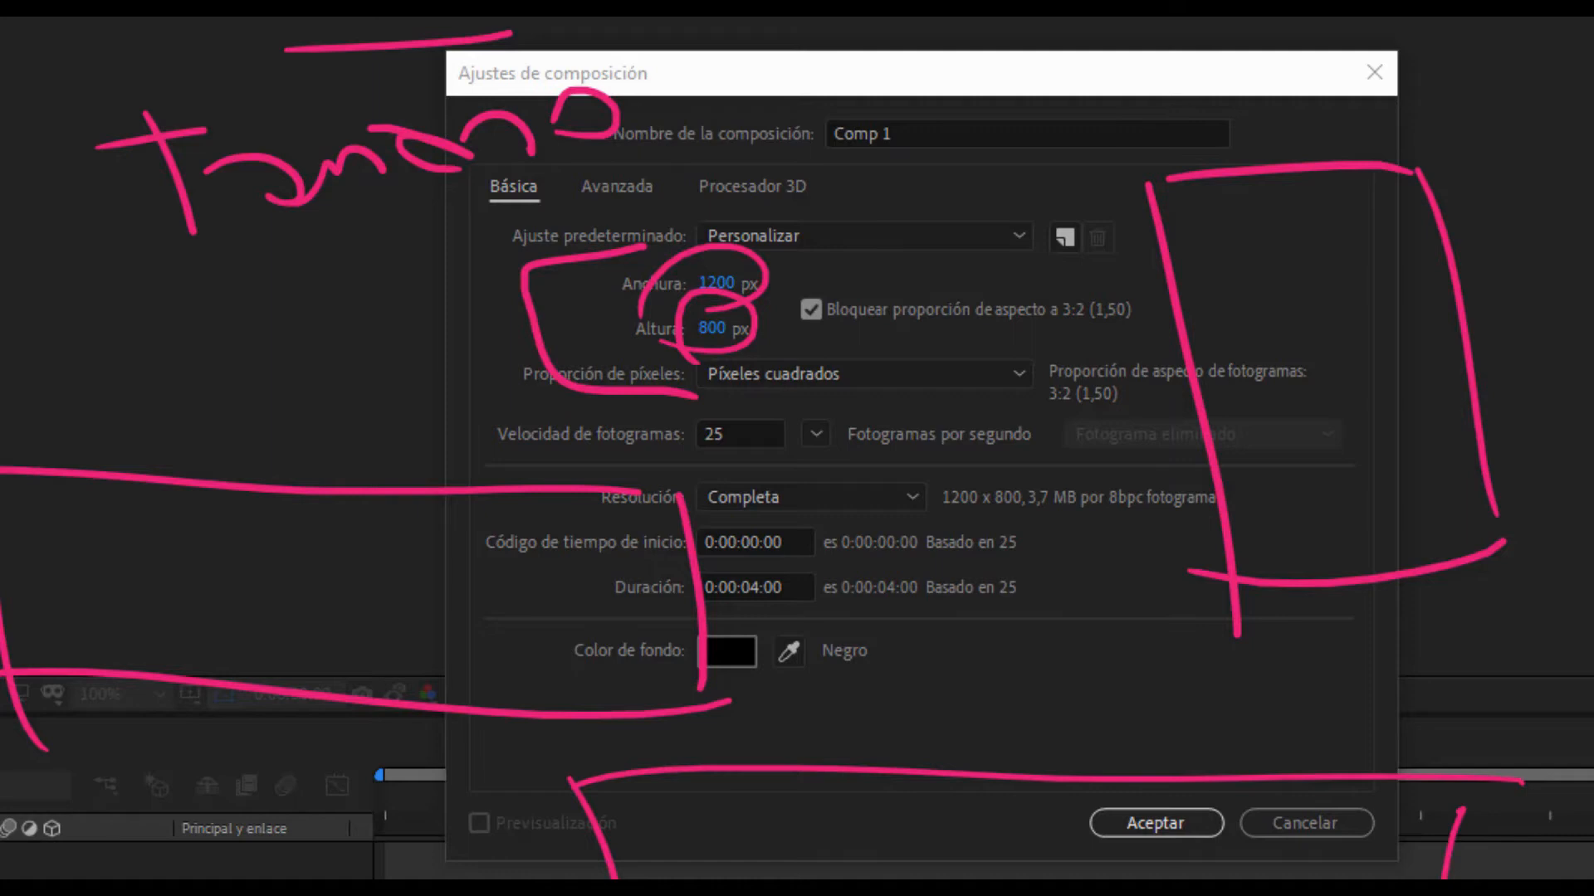
key(Escape)
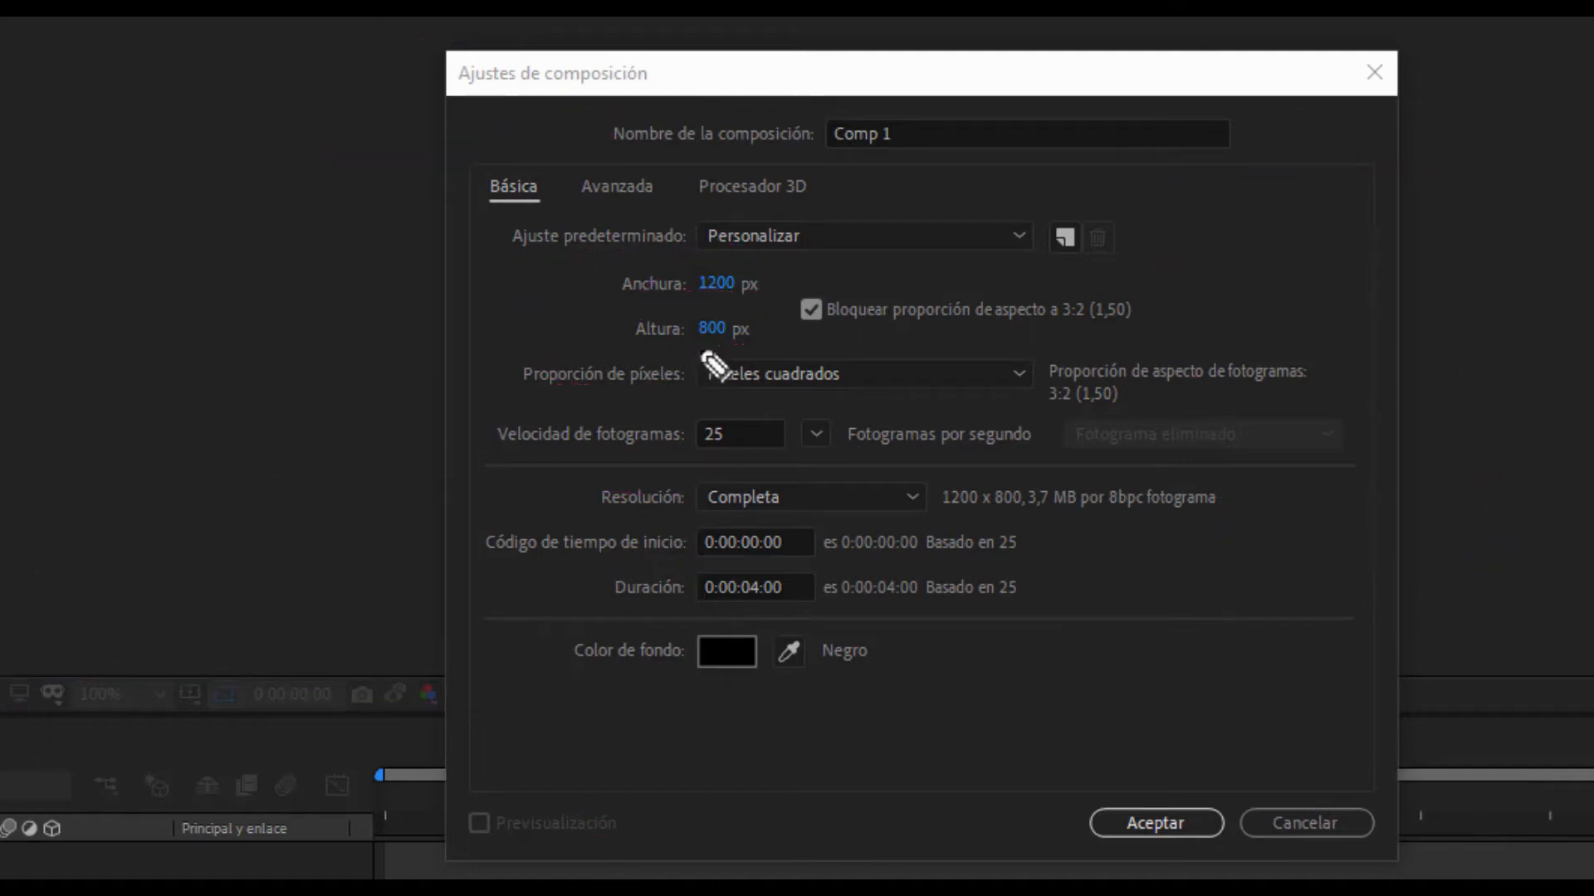
drag(819, 355, 756, 342)
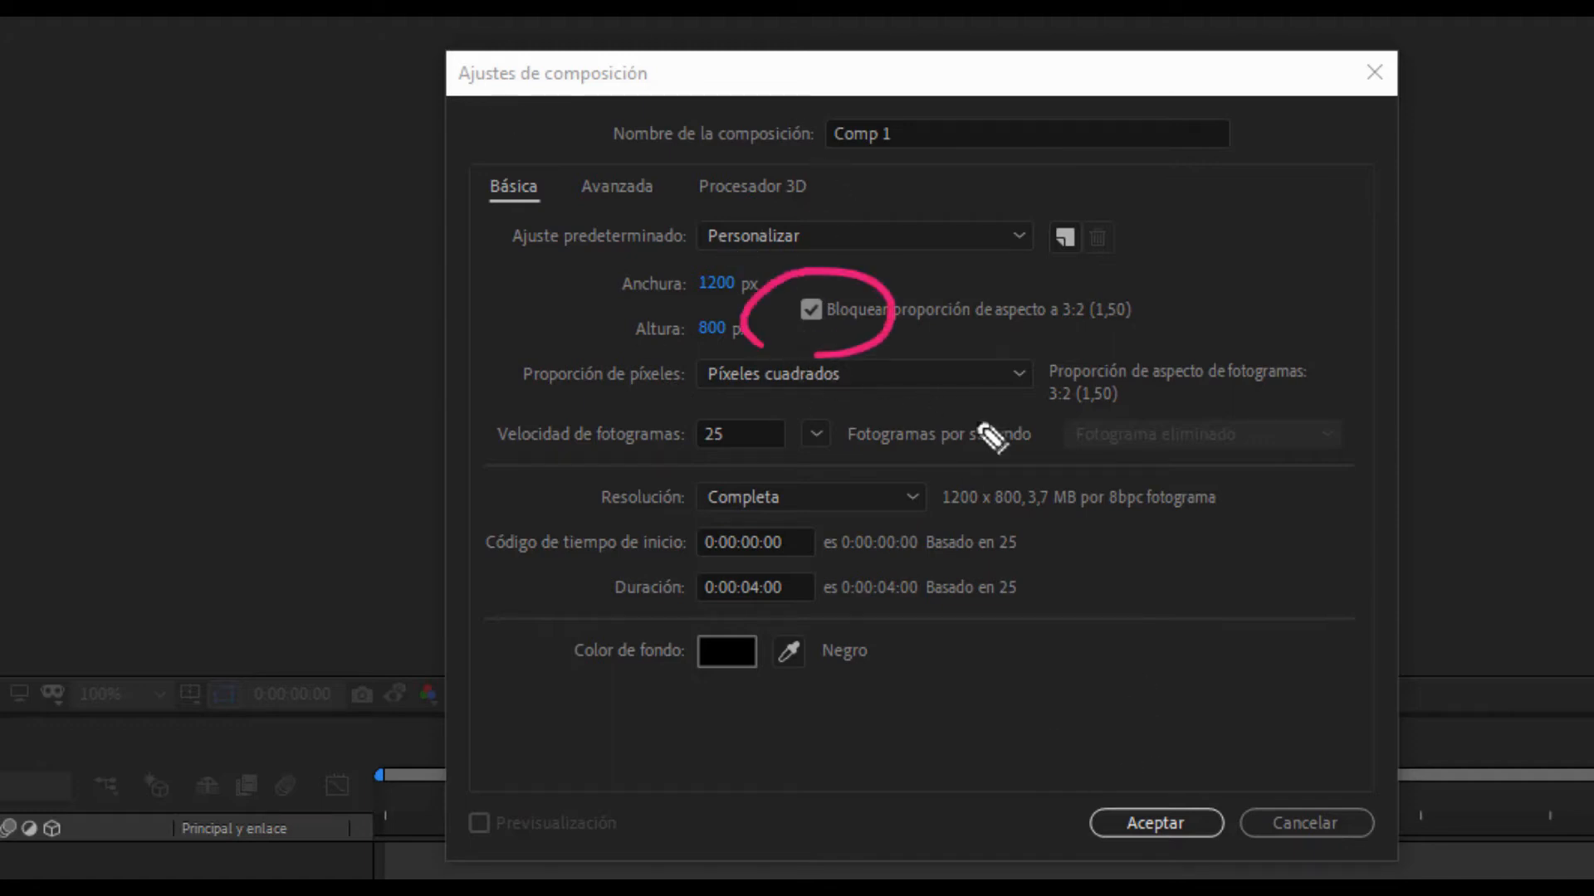
mouse_move(848, 288)
mouse_down()
mouse_move(740, 285)
mouse_move(697, 313)
mouse_move(694, 282)
mouse_move(619, 336)
mouse_move(680, 363)
mouse_move(780, 341)
mouse_up()
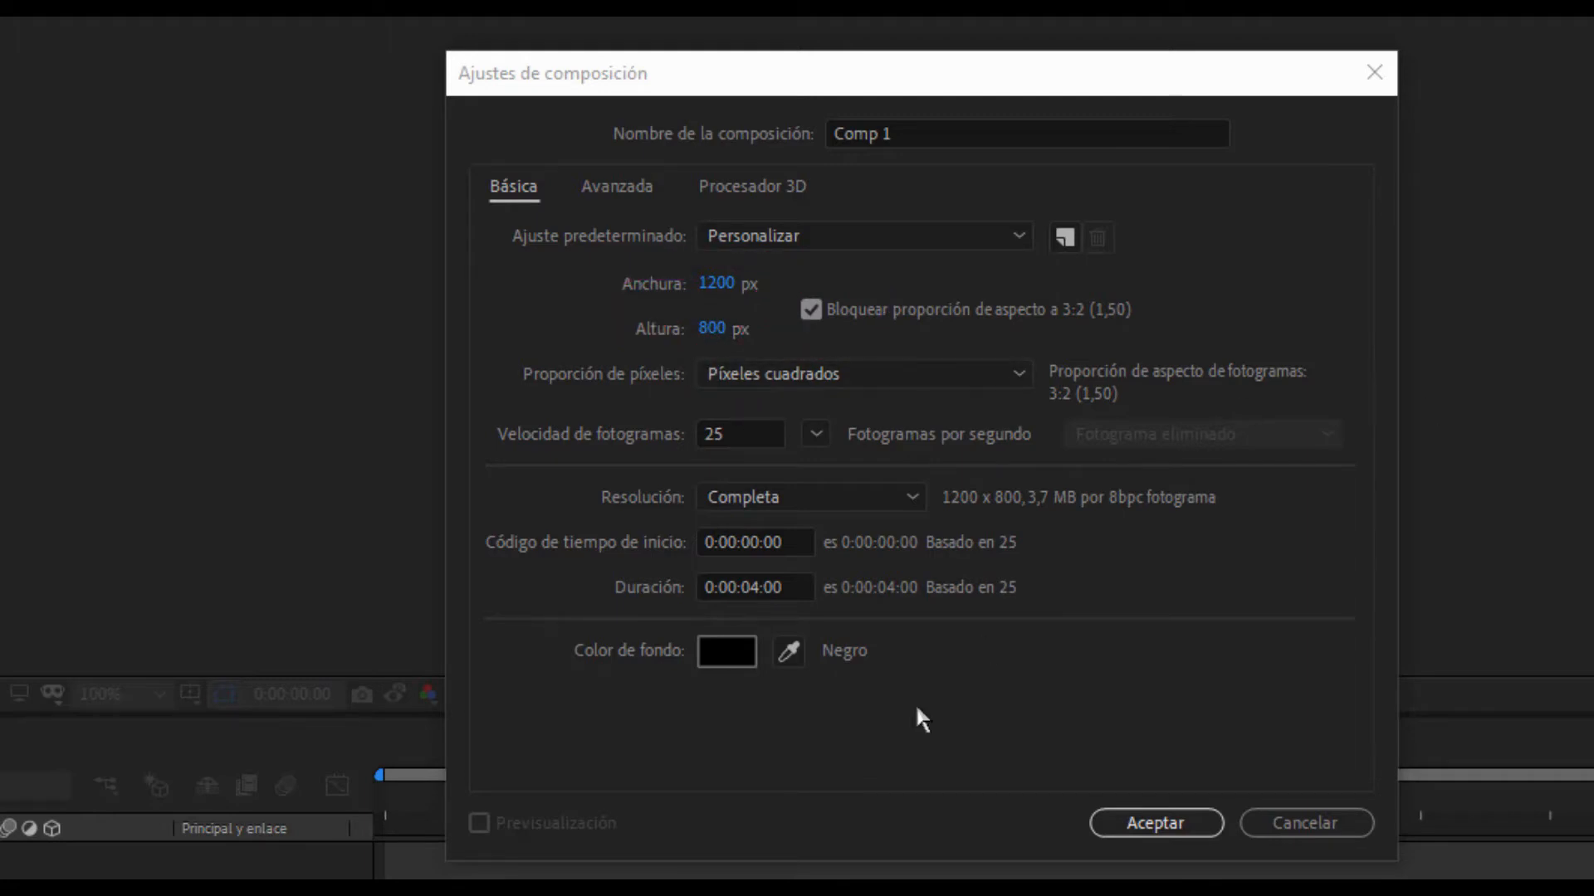
Set the composition's width to 1200 px with the 3:2 aspect ratio locked and create the composition
drag(708, 279, 820, 264)
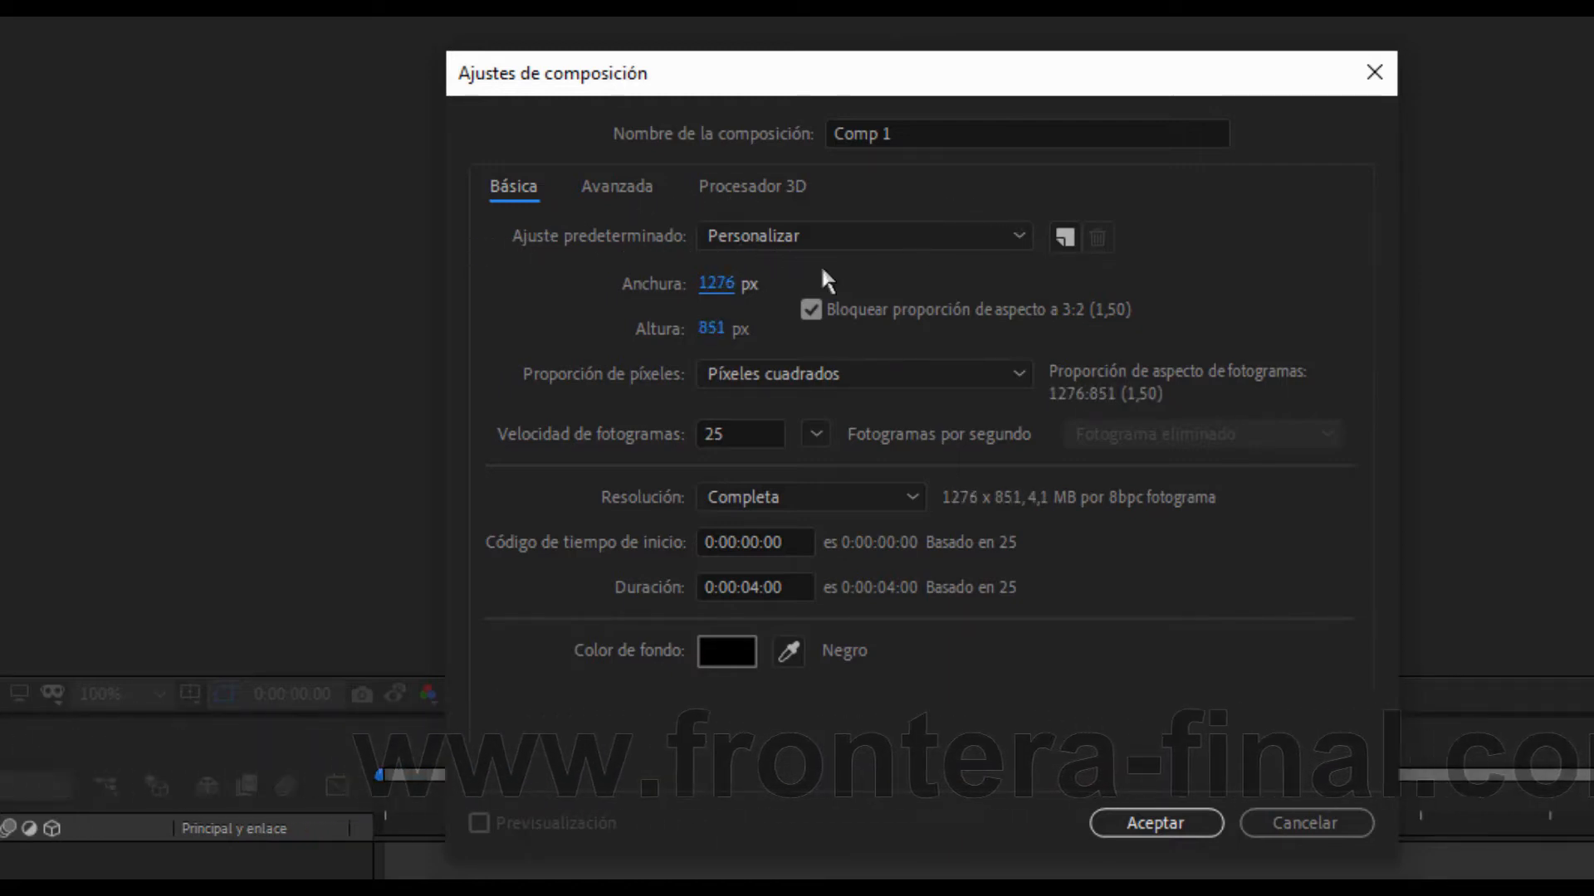
click(728, 282)
text(1200)
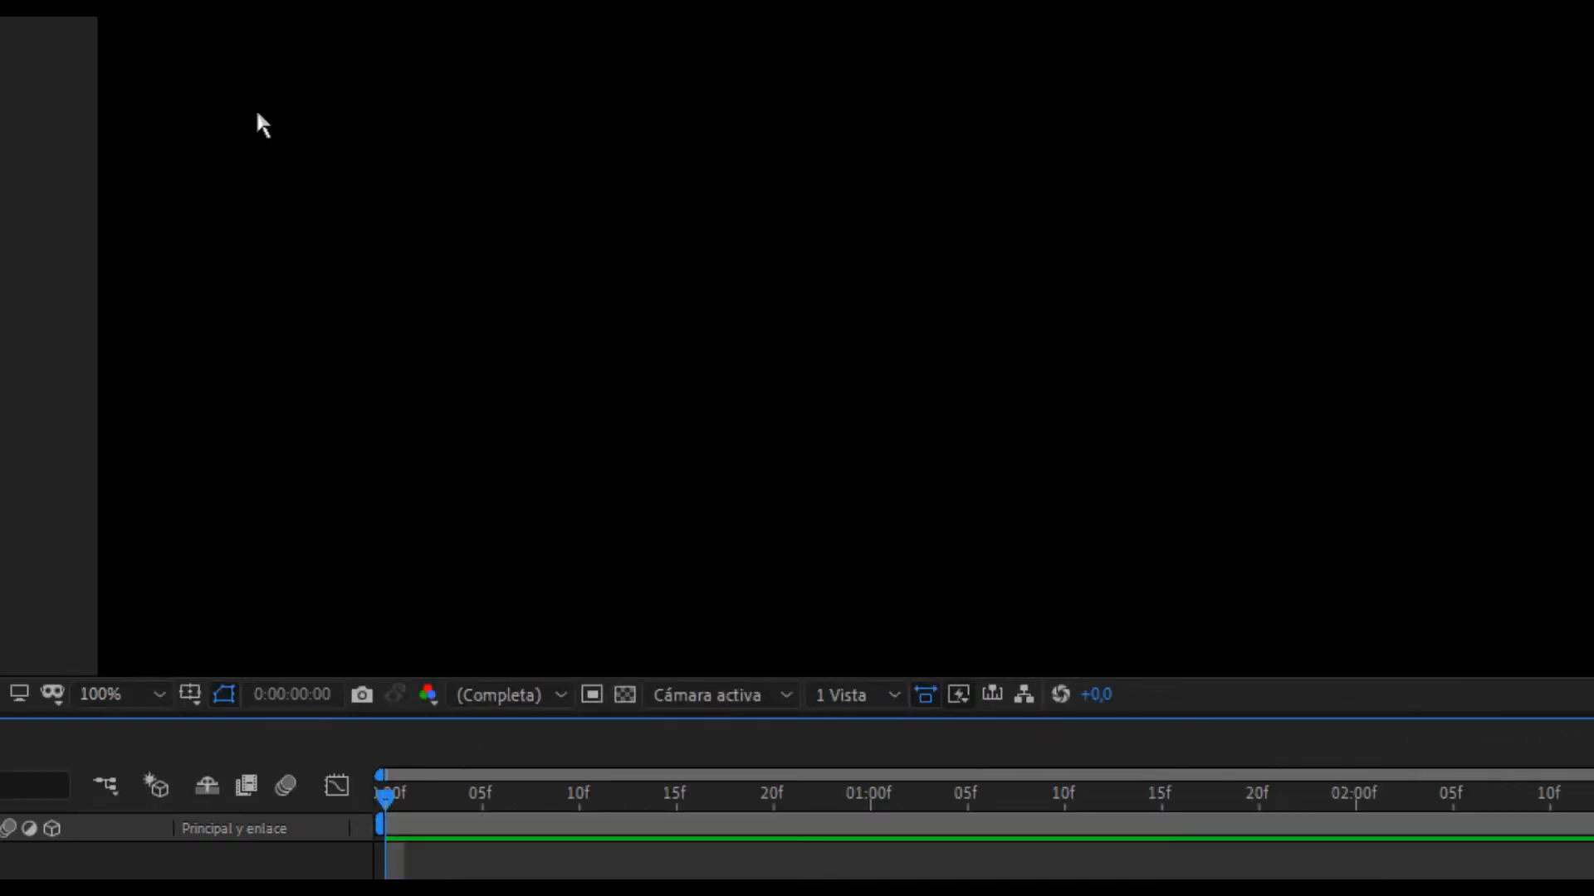
Open the settings for another new composition and examine its resolution, start timecode and duration
right_click(0, 207)
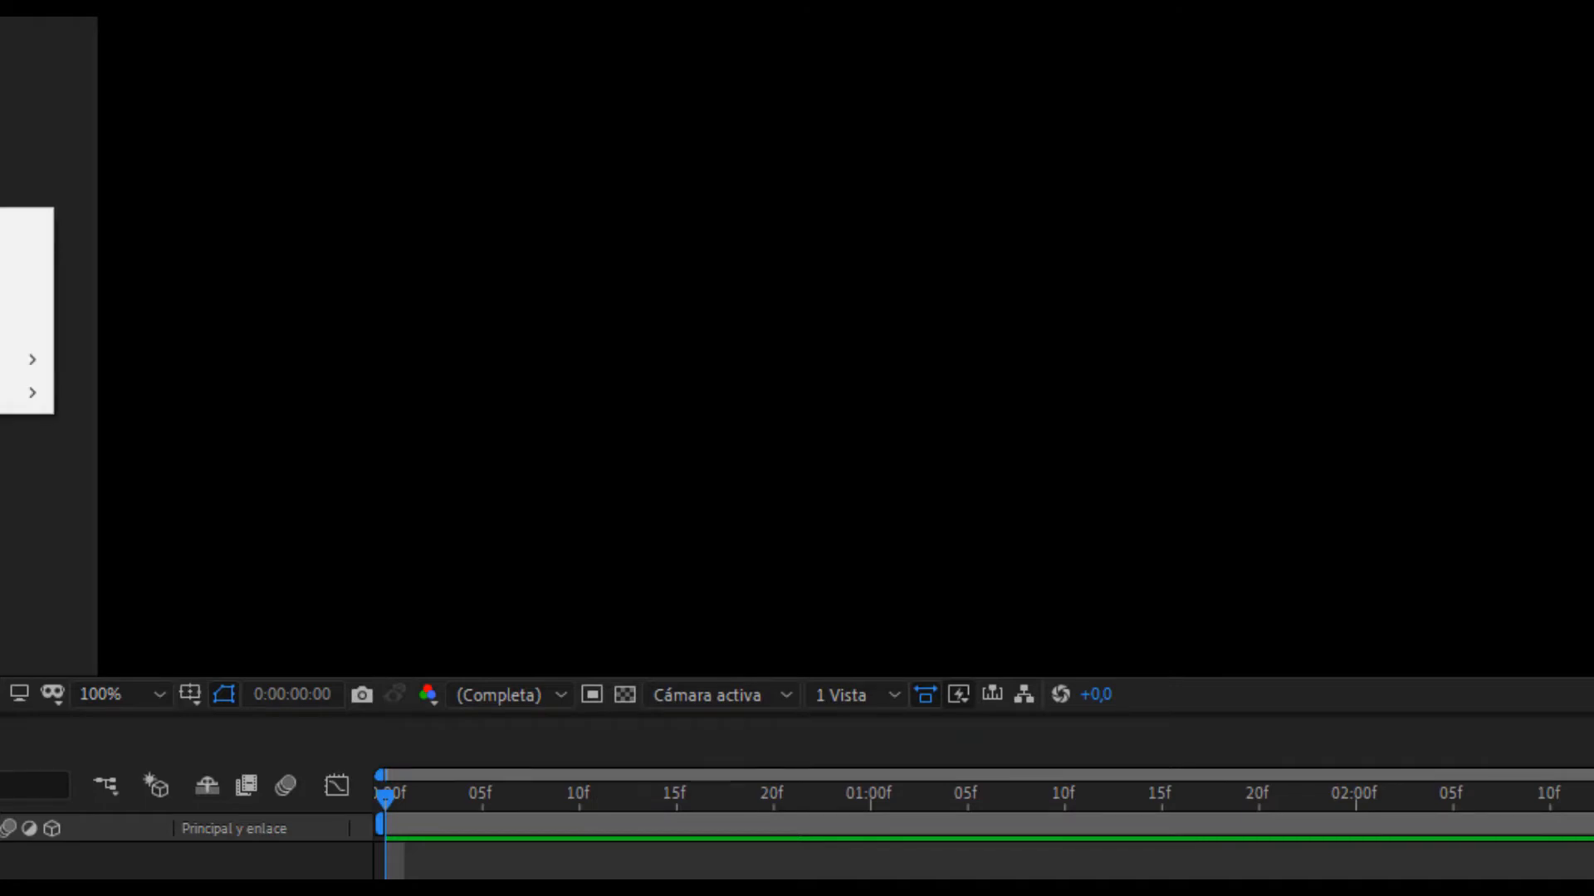
click(25, 227)
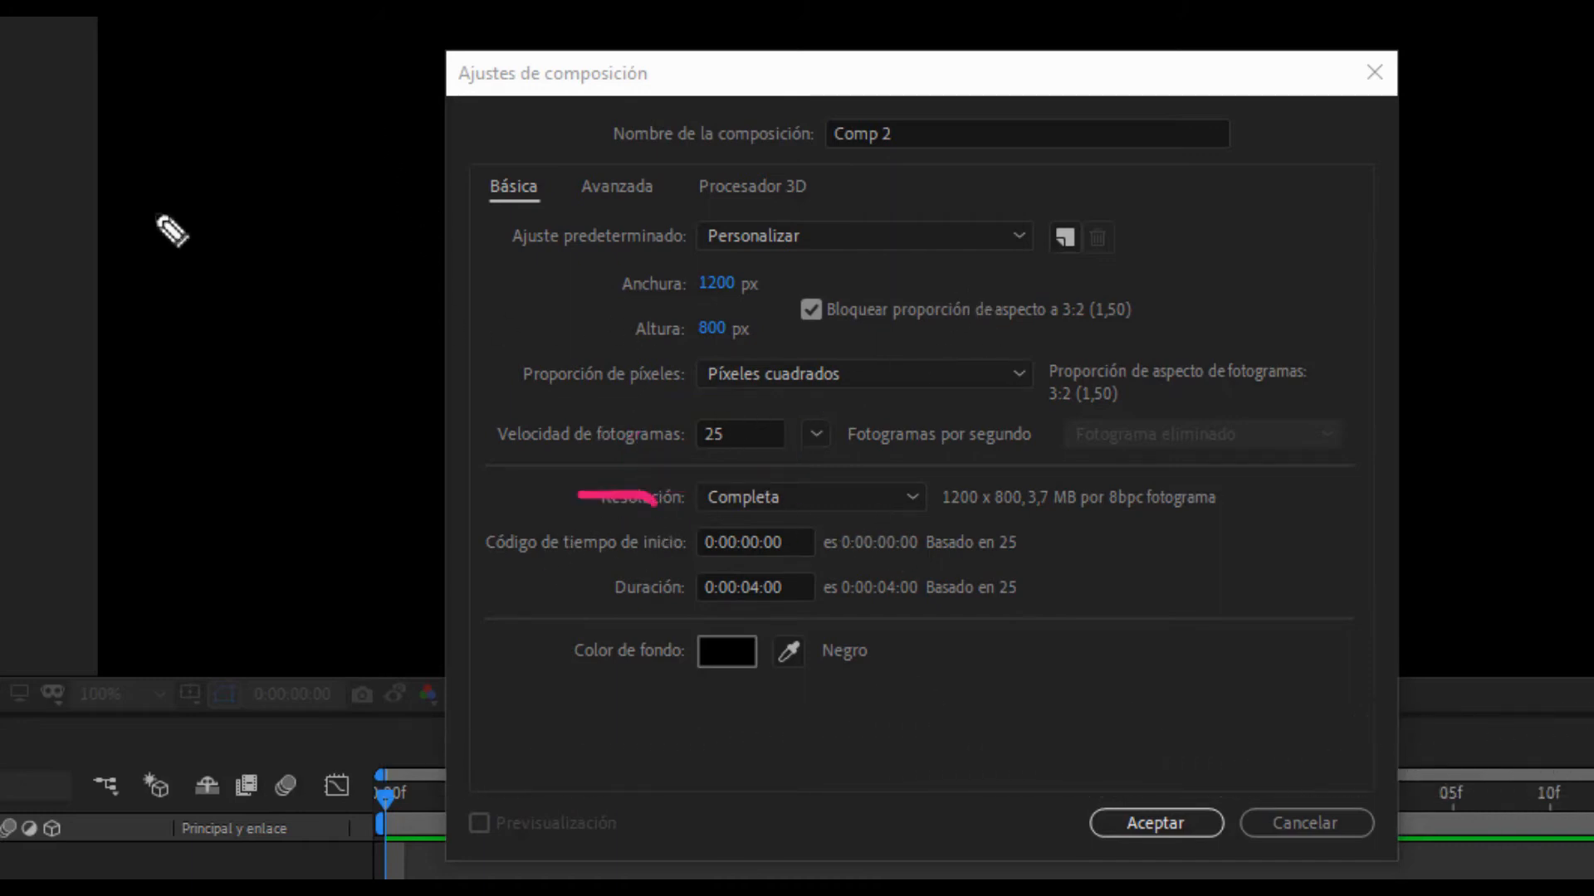
mouse_move(525, 497)
mouse_down()
mouse_move(737, 503)
mouse_move(577, 475)
mouse_up()
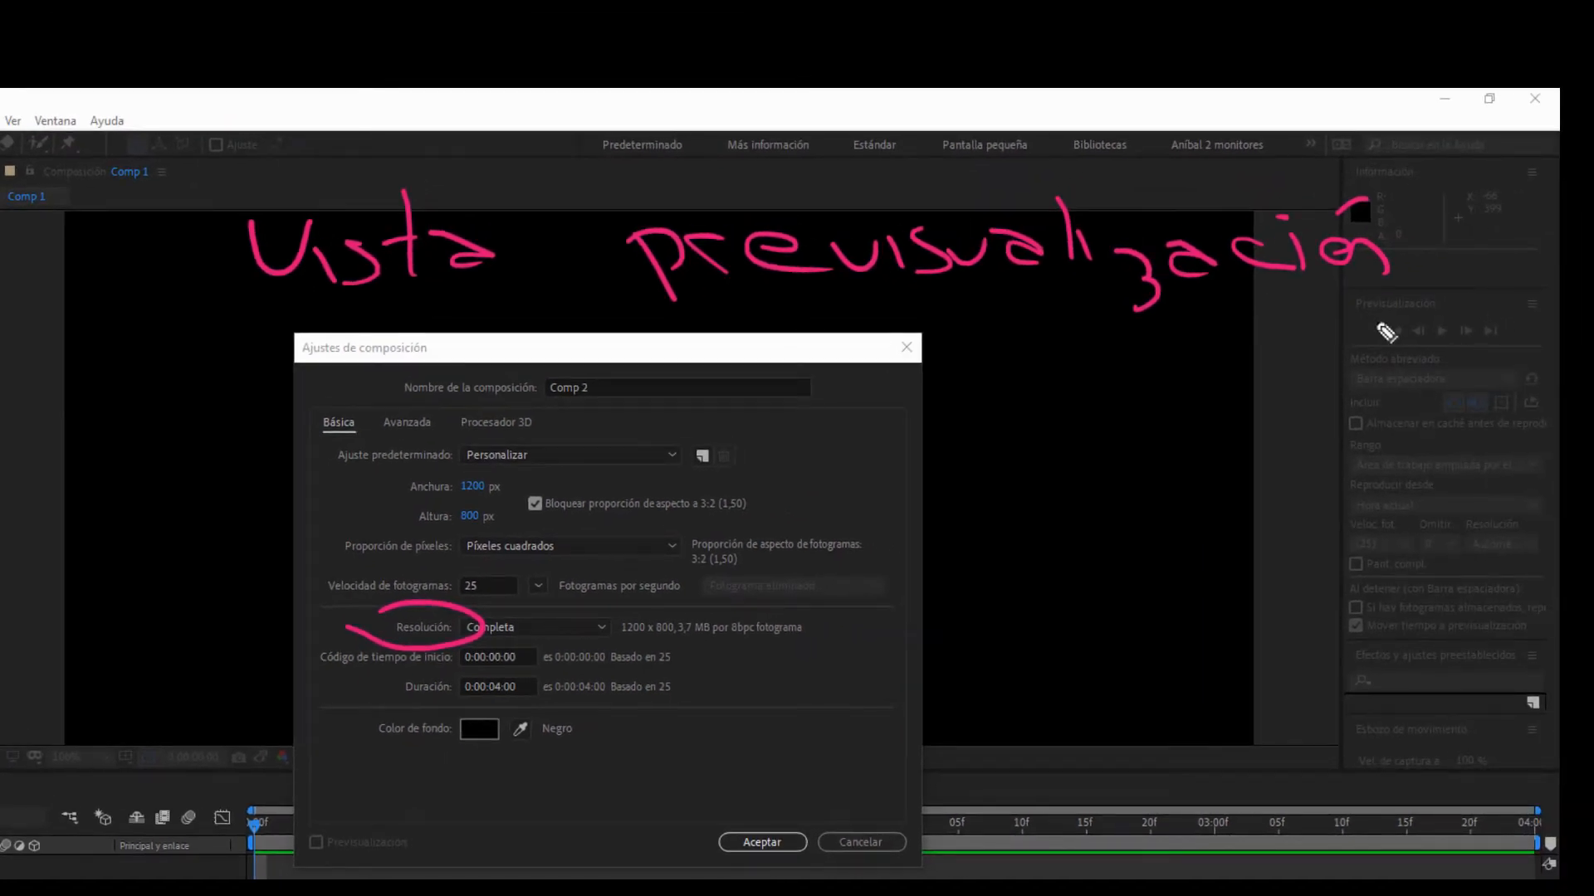
mouse_move(996, 399)
mouse_down()
mouse_move(1136, 427)
mouse_move(1231, 398)
mouse_move(1270, 445)
mouse_move(1349, 385)
mouse_move(1053, 496)
mouse_up()
drag(1061, 373, 1333, 599)
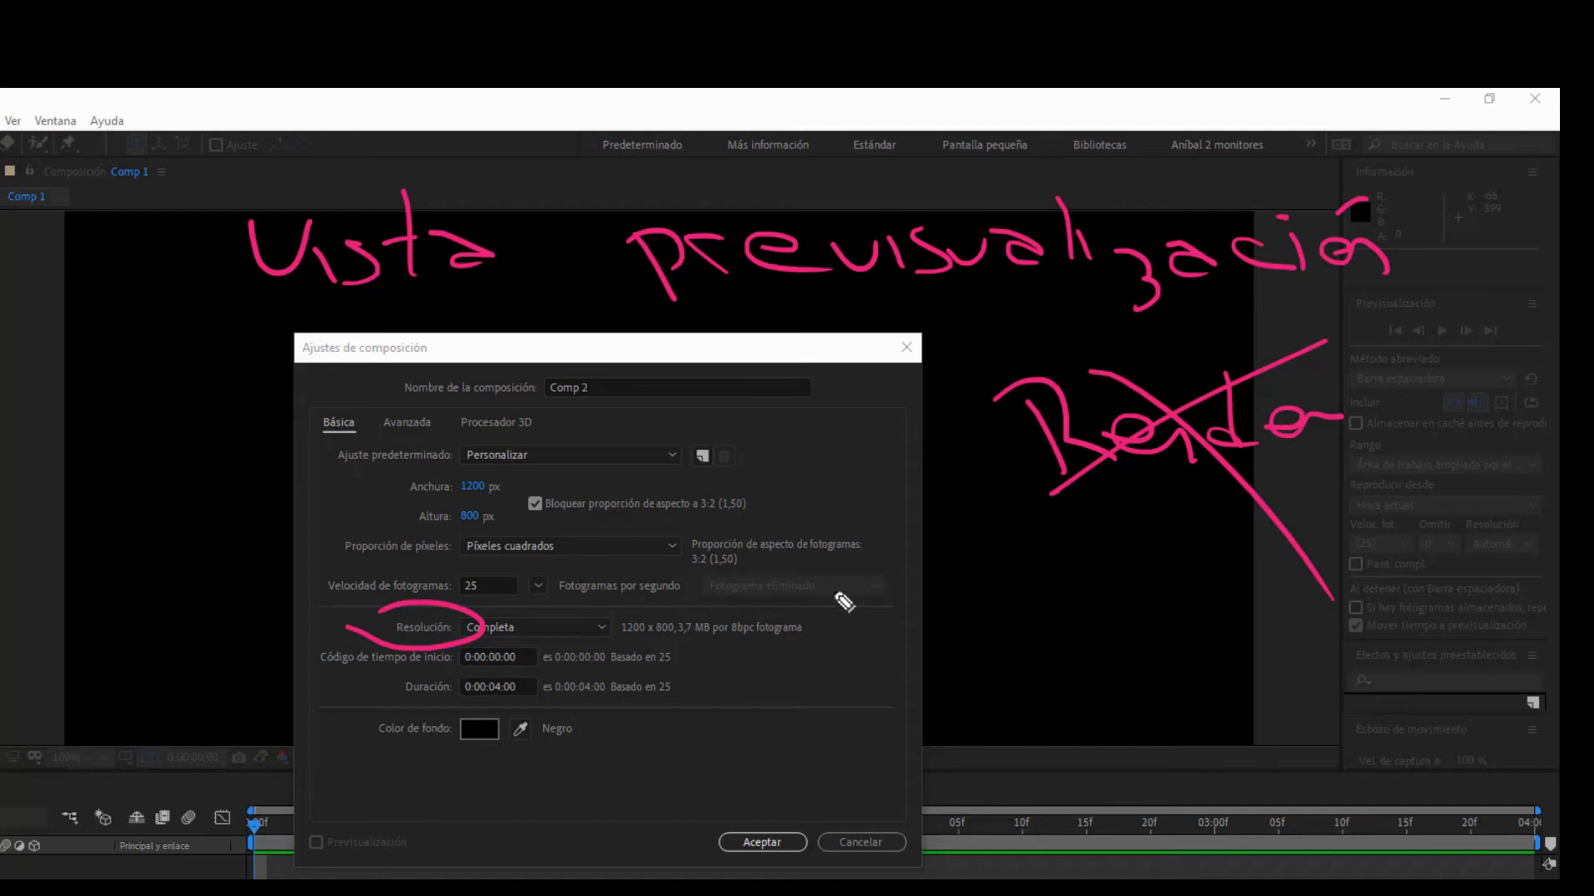
drag(682, 656, 761, 659)
drag(678, 685, 747, 687)
mouse_move(504, 663)
mouse_down()
mouse_move(461, 693)
mouse_move(515, 664)
mouse_up()
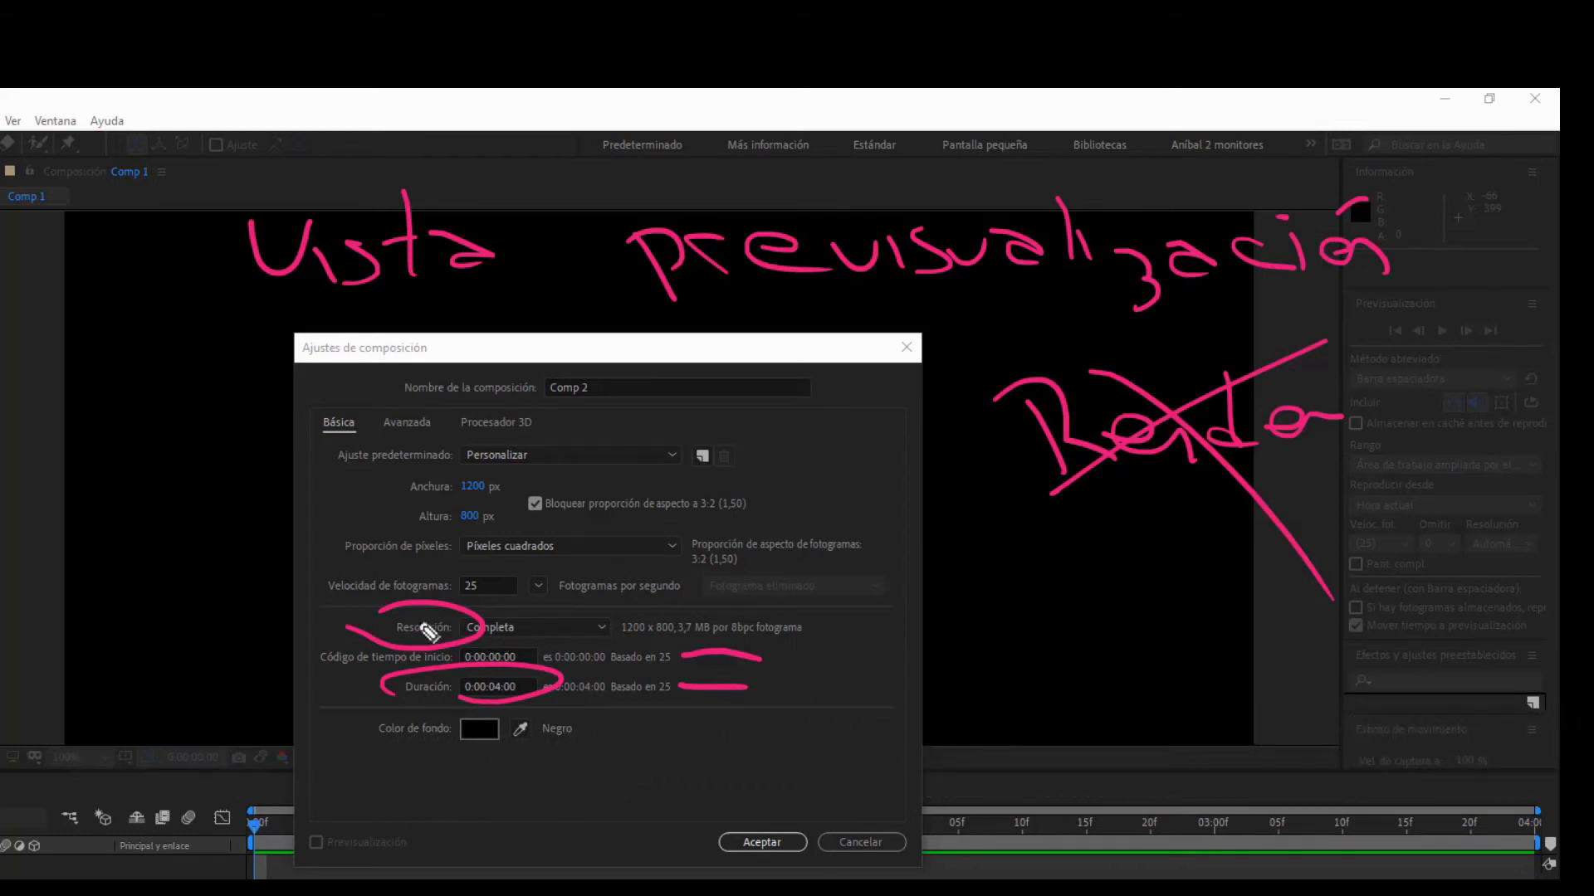
key(e)
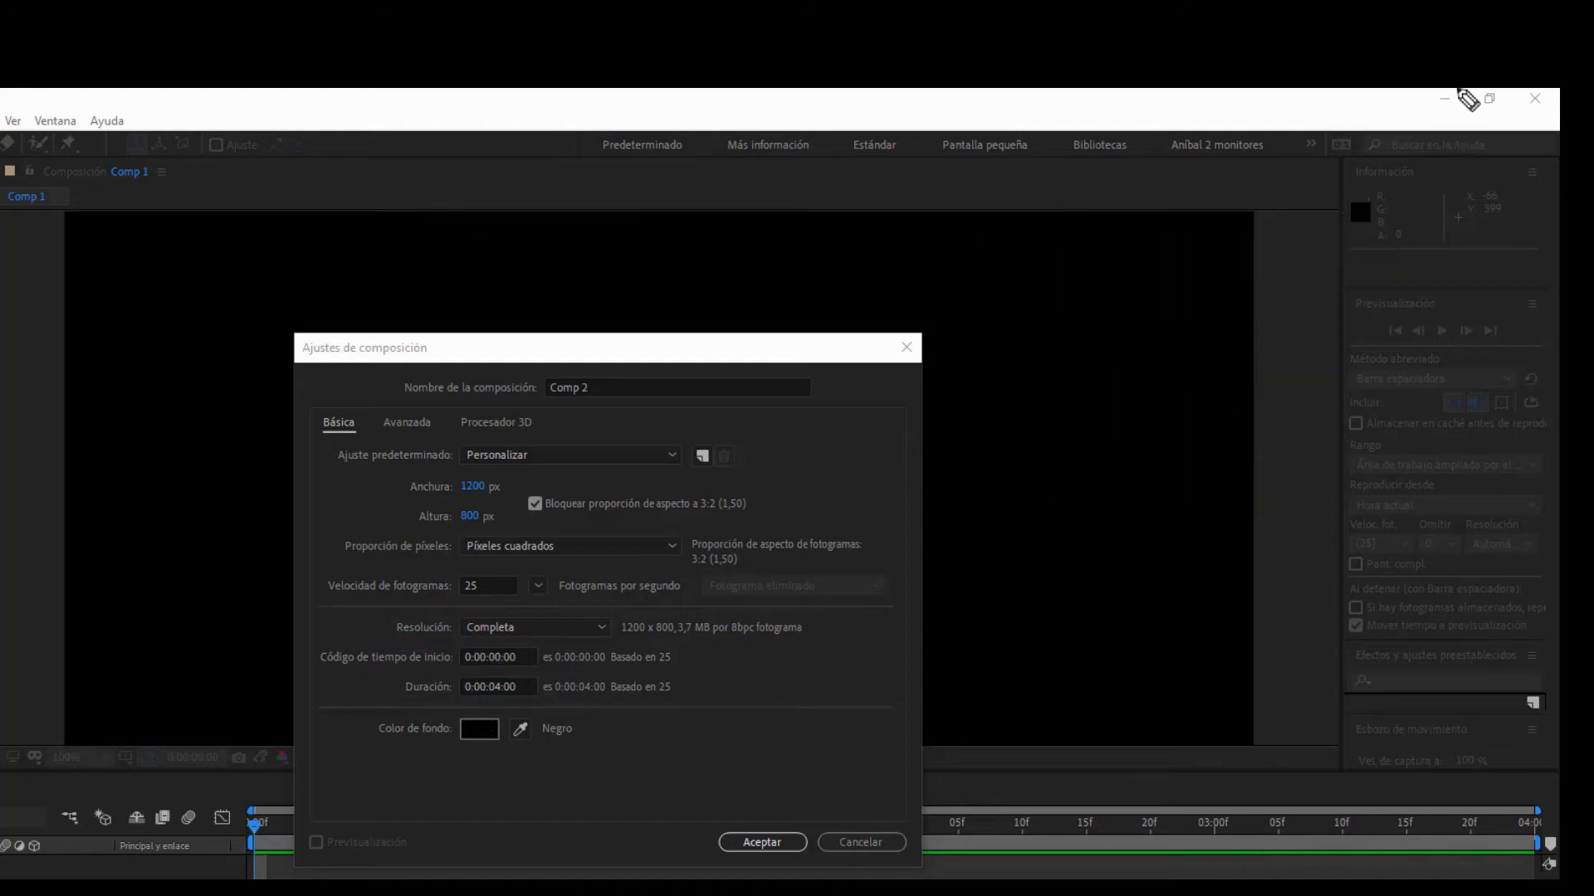
Examine the duration's timecode format and the background colour setting, and close the settings without creating the second composition
mouse_move(463, 696)
mouse_down()
mouse_move(472, 782)
mouse_move(415, 868)
mouse_up()
drag(435, 799, 448, 863)
mouse_move(412, 842)
mouse_down()
mouse_move(549, 837)
mouse_move(627, 845)
mouse_up()
mouse_move(763, 824)
mouse_down()
mouse_move(751, 863)
mouse_move(776, 857)
mouse_up()
drag(867, 812, 915, 803)
mouse_move(878, 809)
mouse_down()
mouse_move(896, 843)
mouse_move(949, 867)
mouse_up()
drag(933, 817, 948, 857)
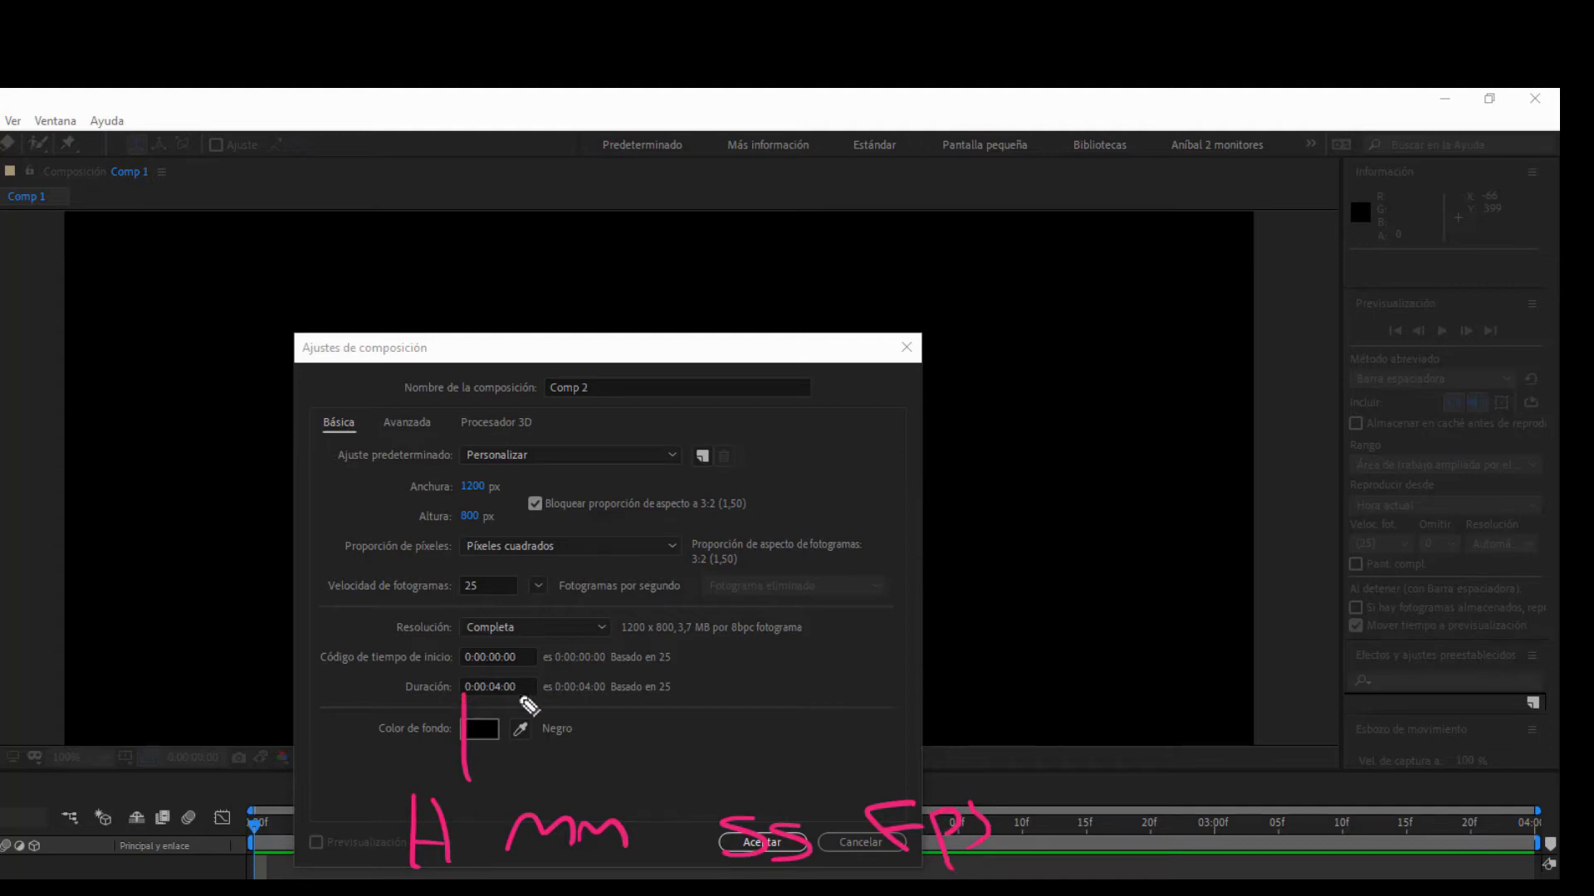
key(e)
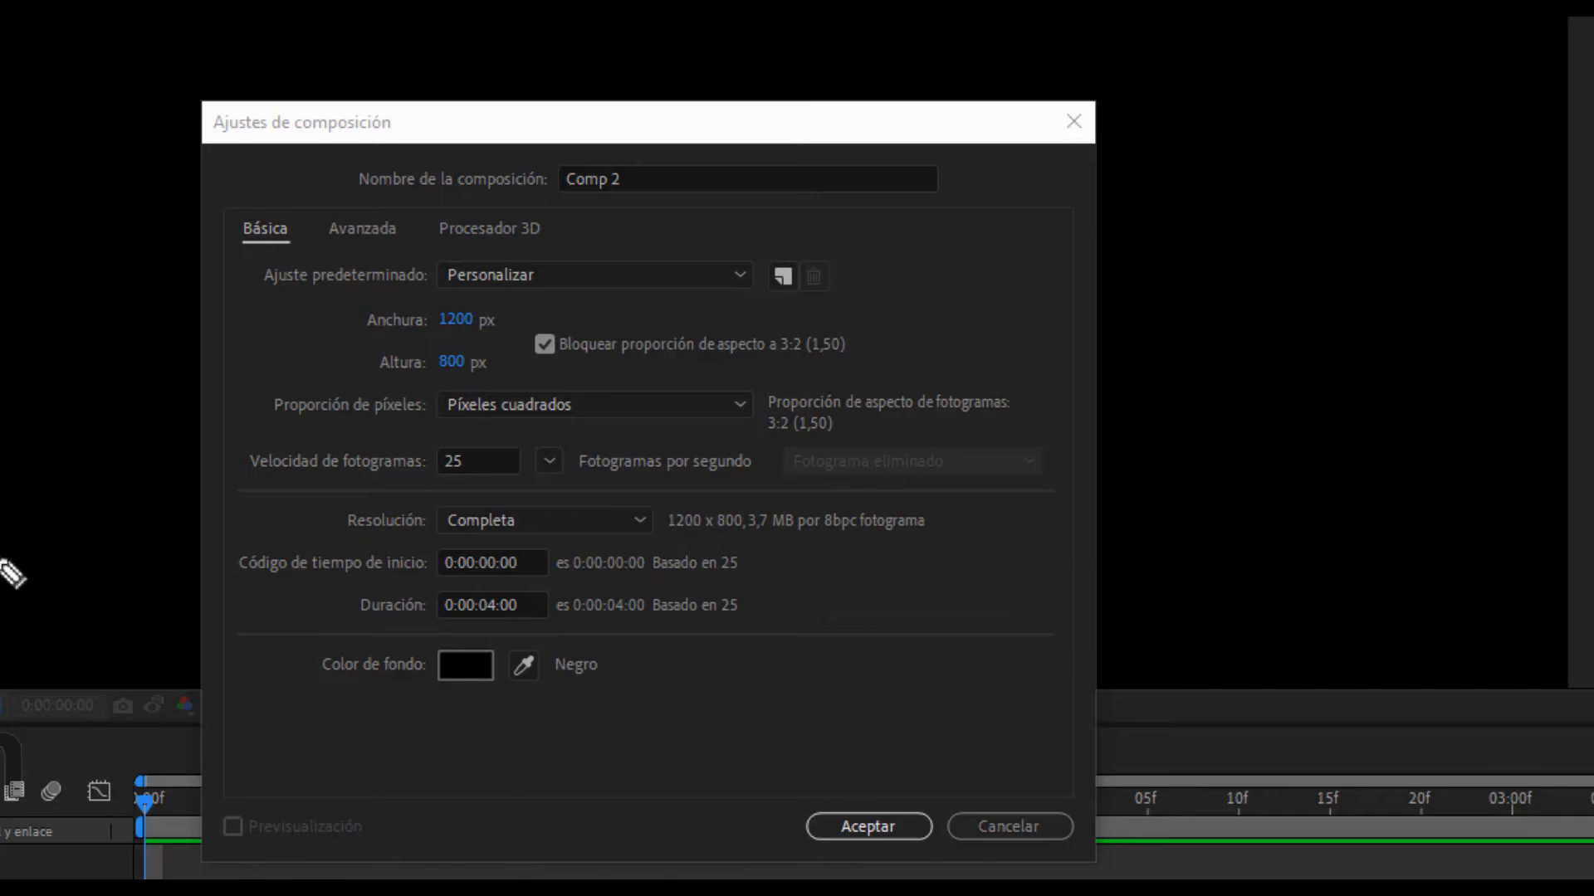
drag(394, 709, 349, 725)
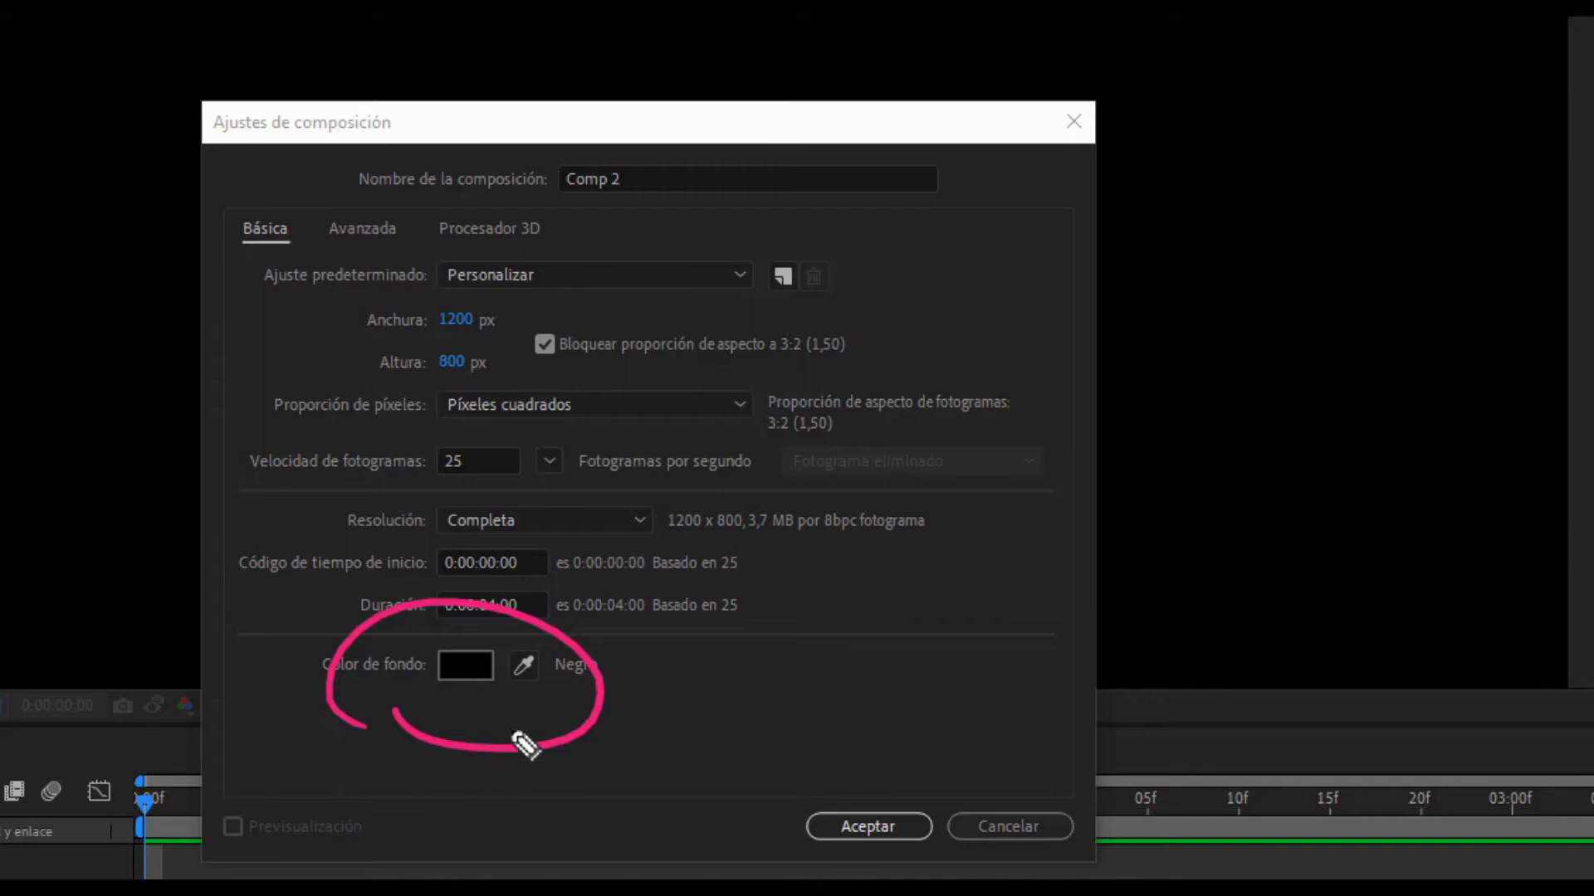
drag(562, 650, 587, 718)
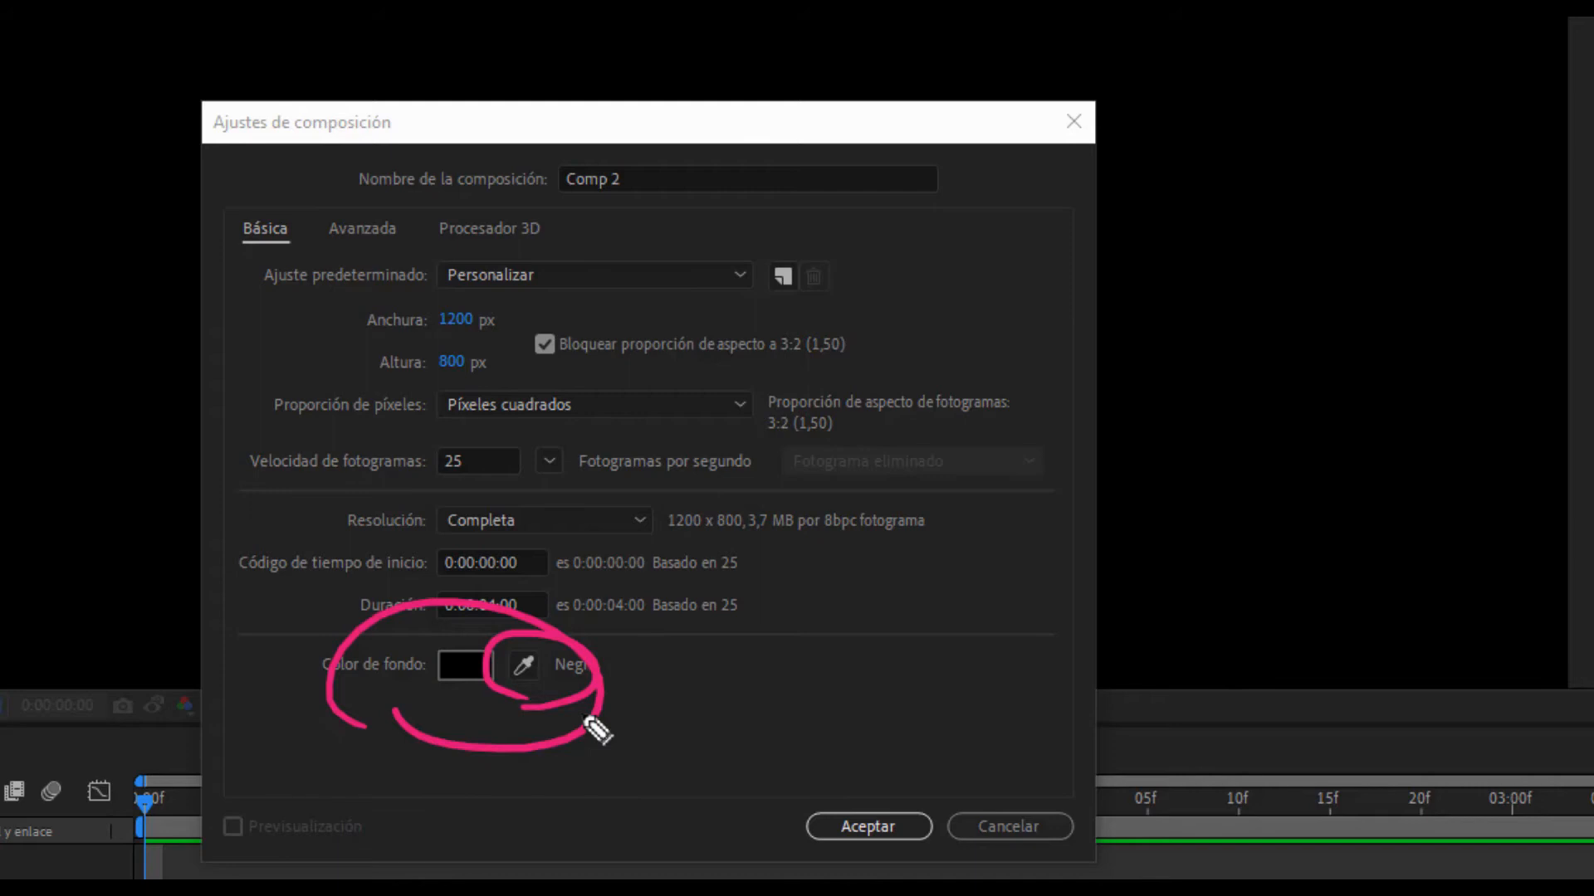
key(Escape)
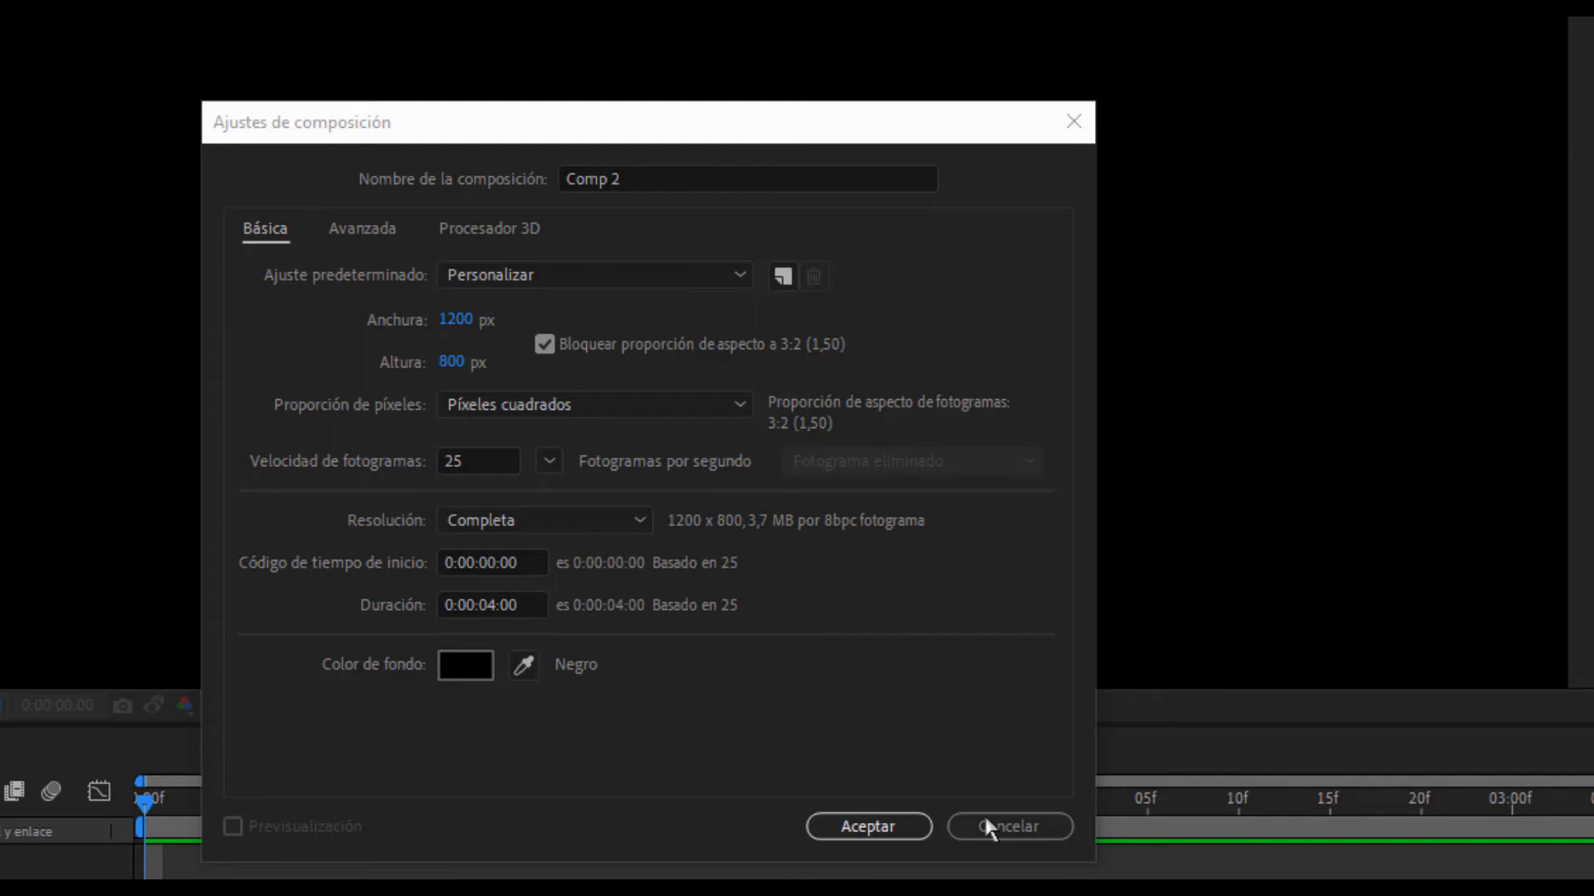
click(1024, 827)
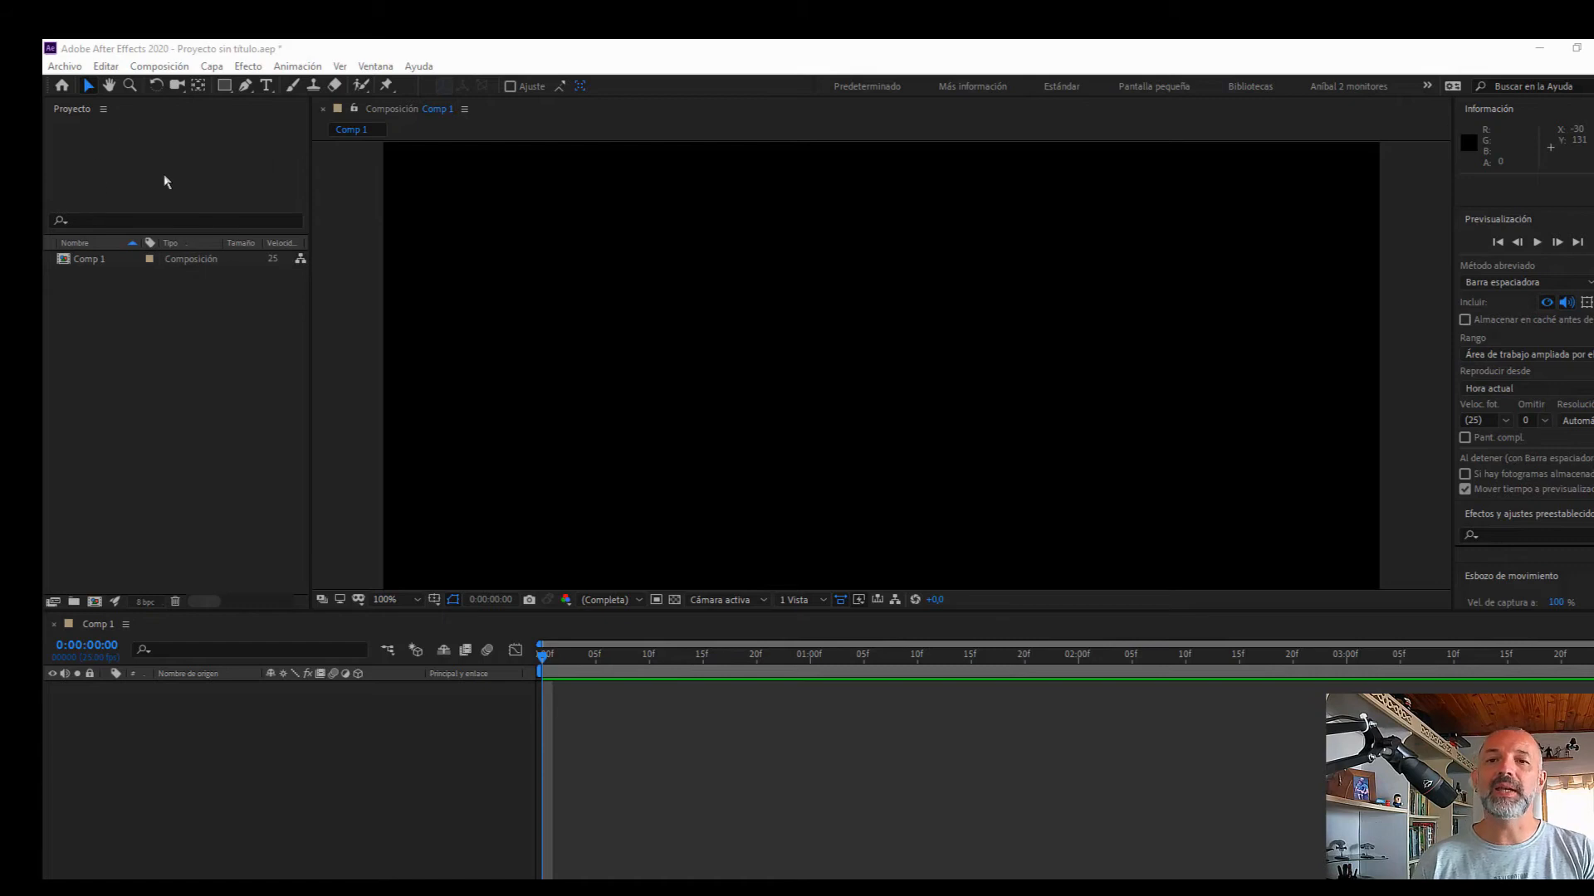
Import 001.ai, 001.jpg and 001.png from the Clase1 folder on the desktop into the project
click(689, 260)
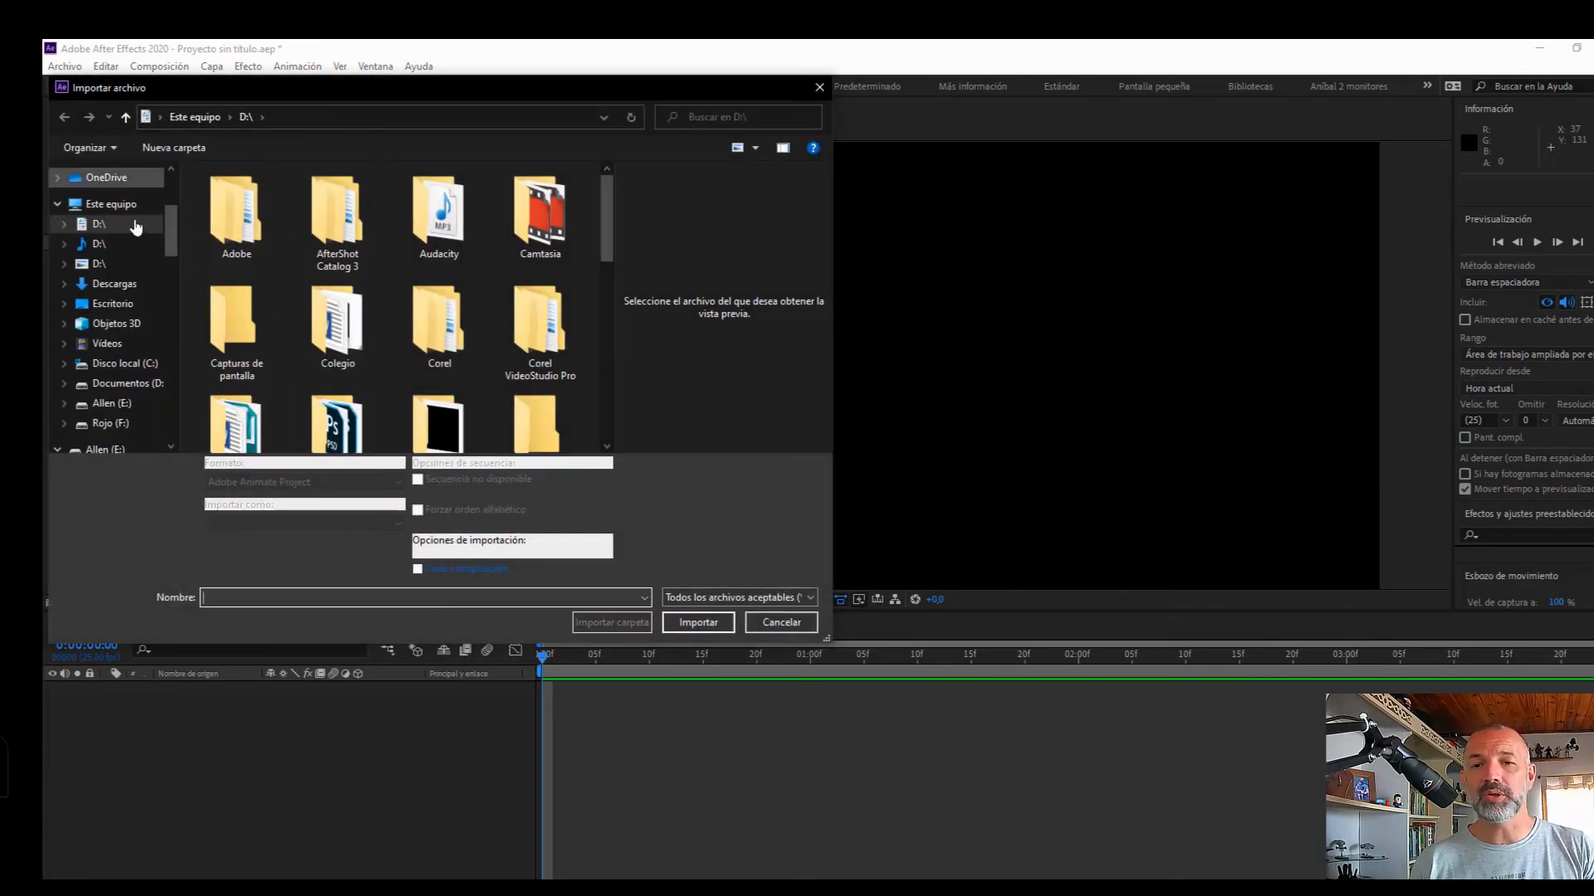
click(139, 304)
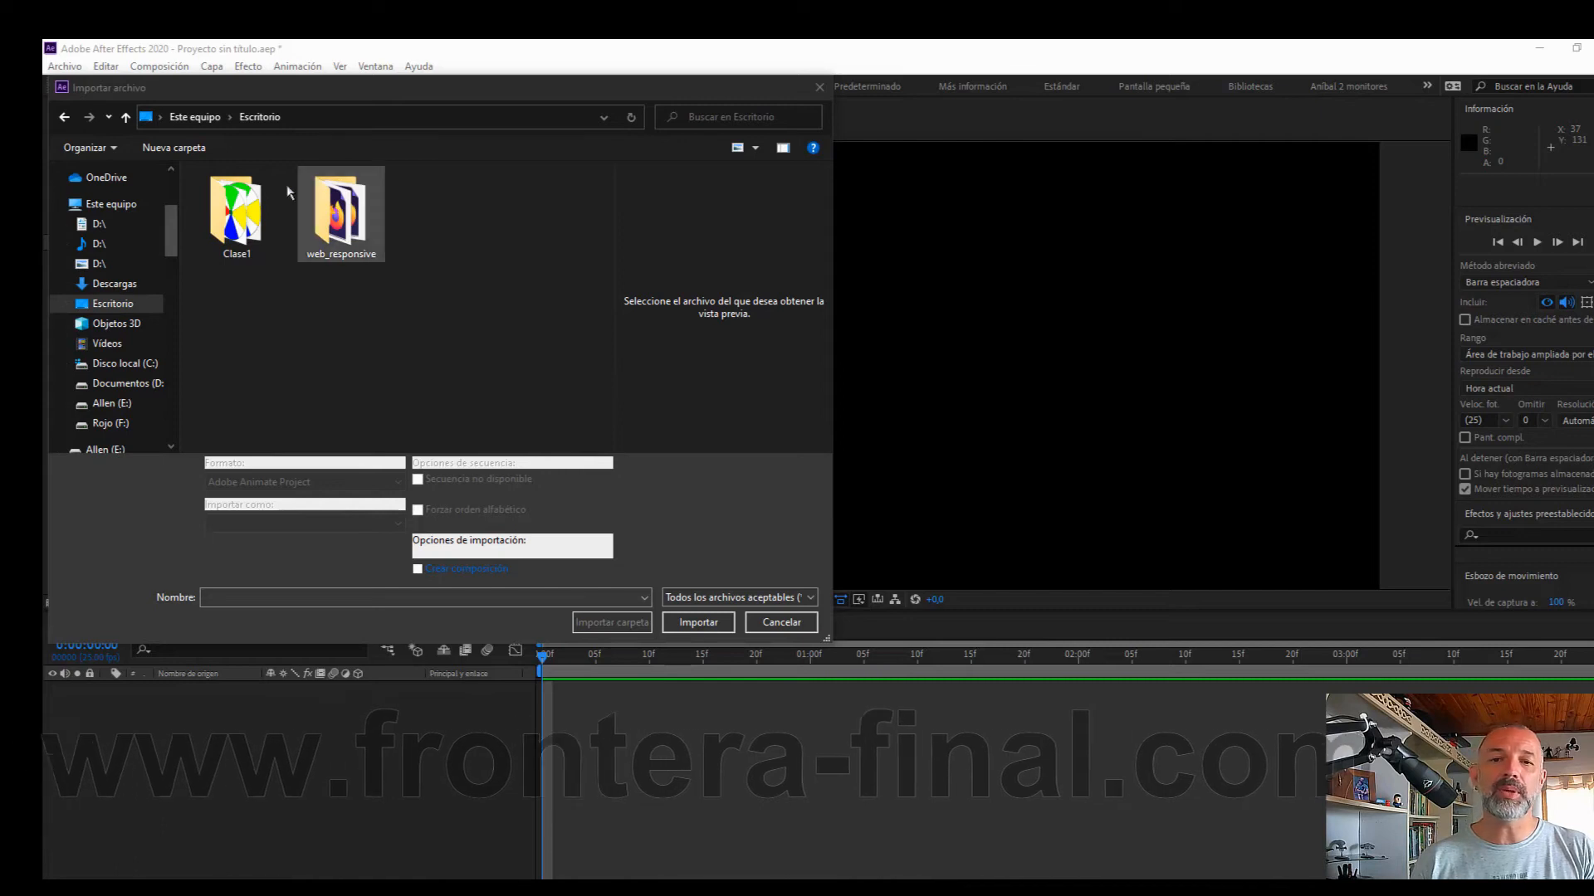
double_click(251, 204)
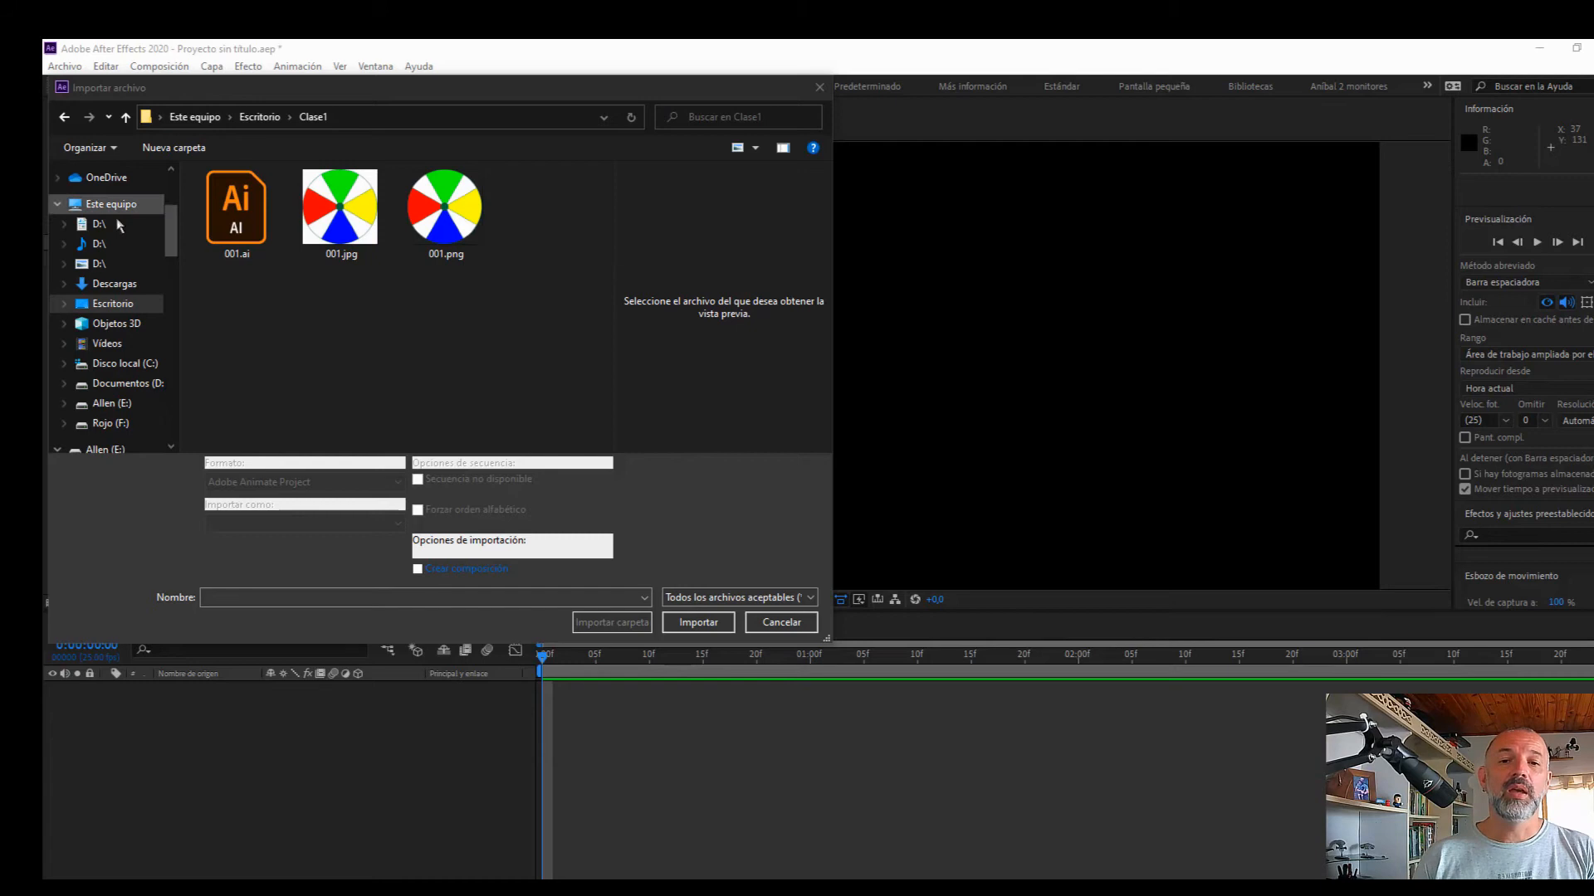
drag(495, 346, 176, 186)
click(698, 610)
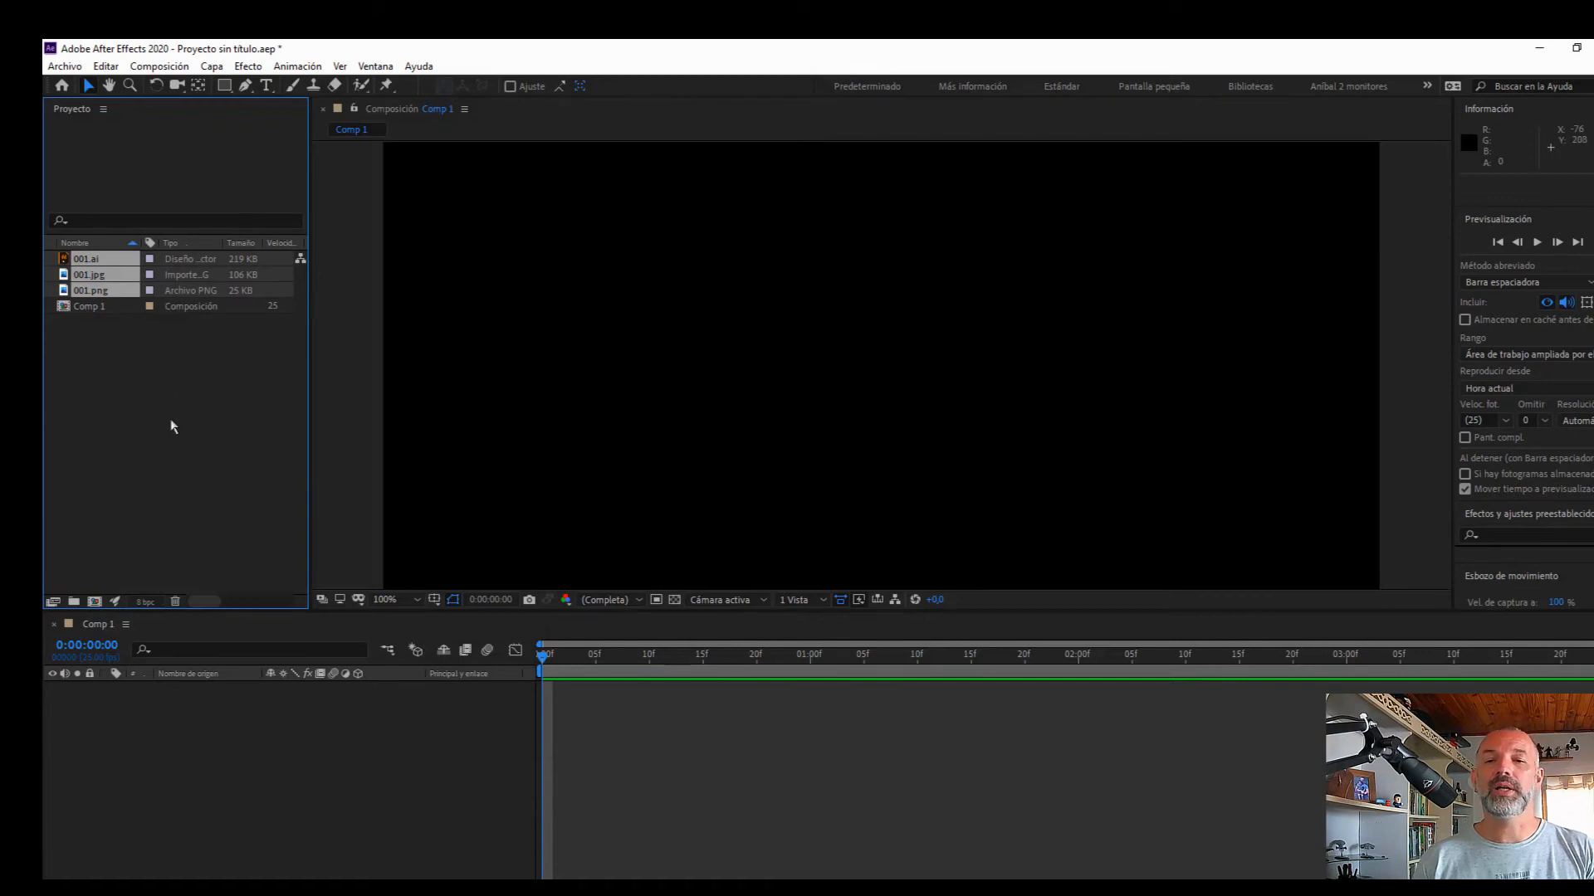
click(173, 426)
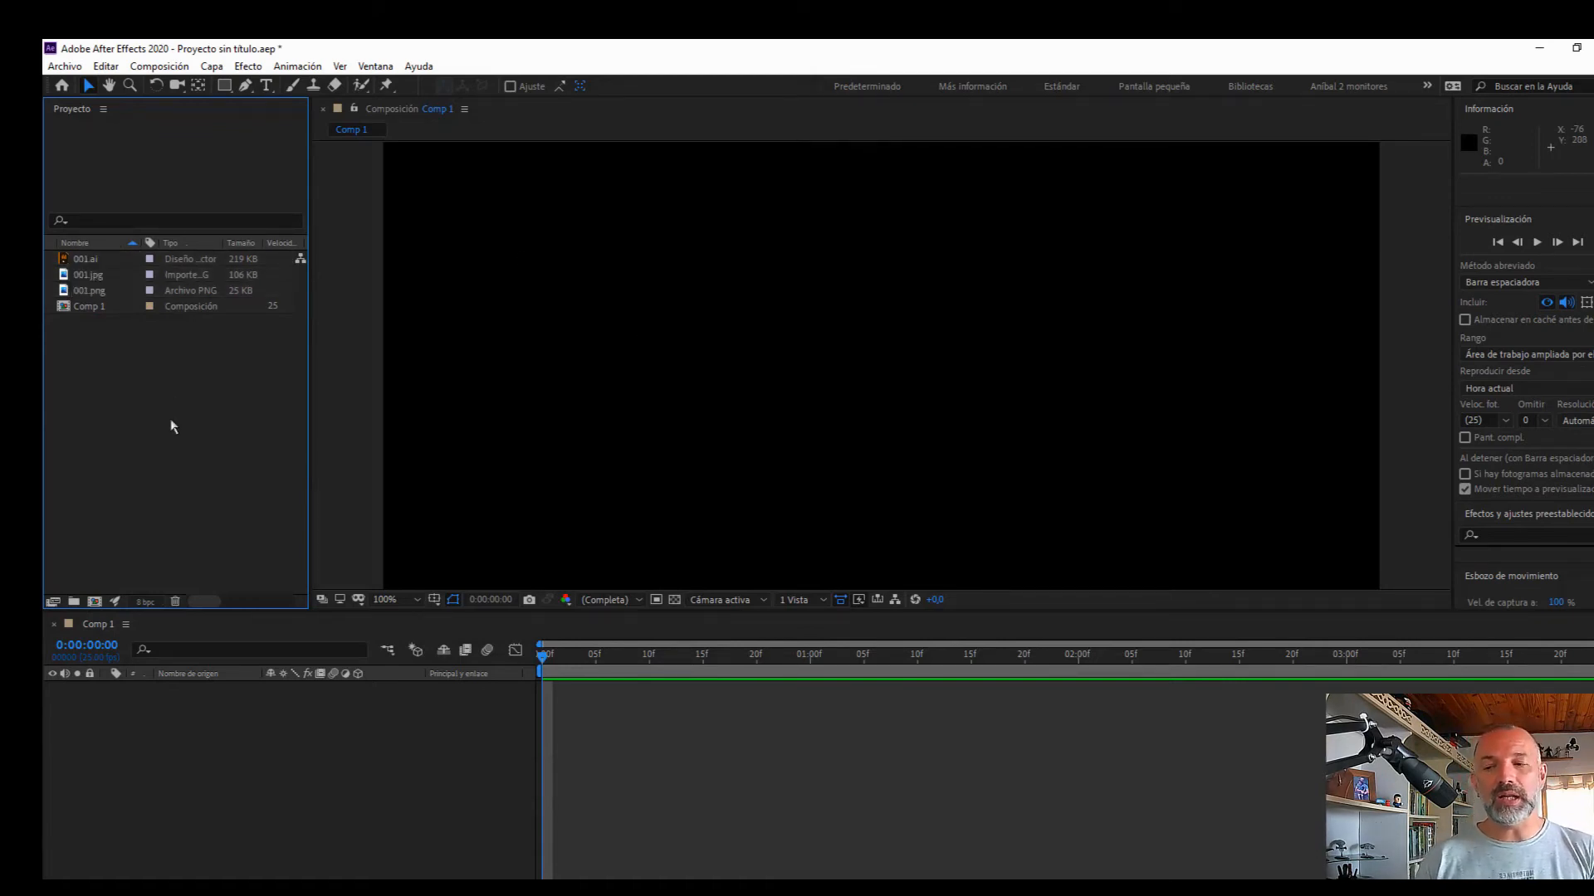
Place 001.jpg in the Comp 1 timeline as a layer and delete that layer again
key(alt+Tab)
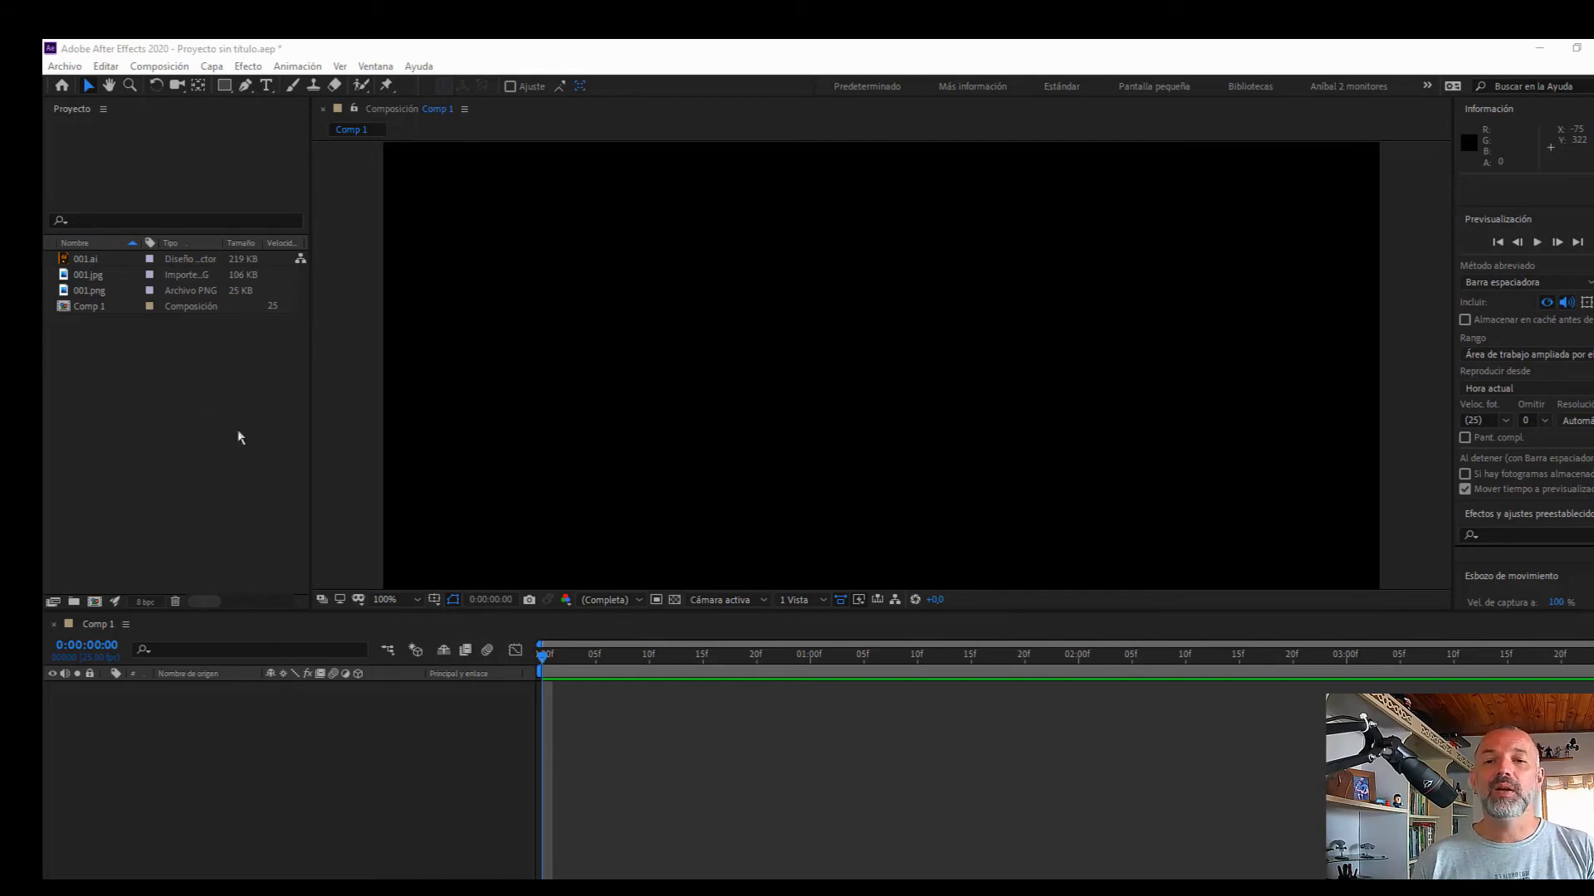
click(87, 276)
drag(89, 282, 151, 726)
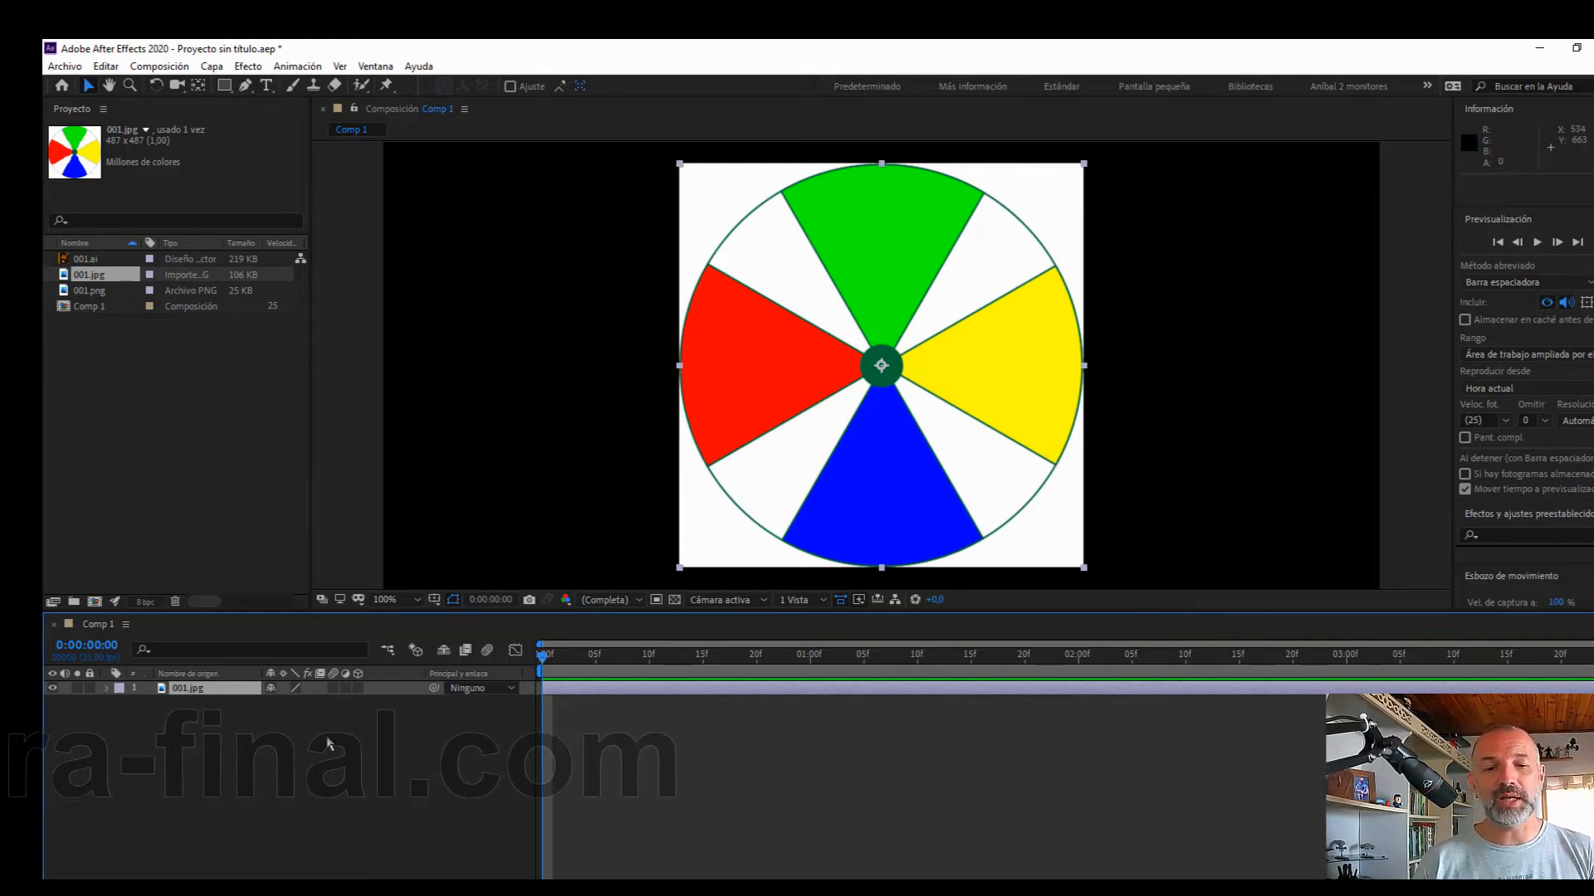
key(F2)
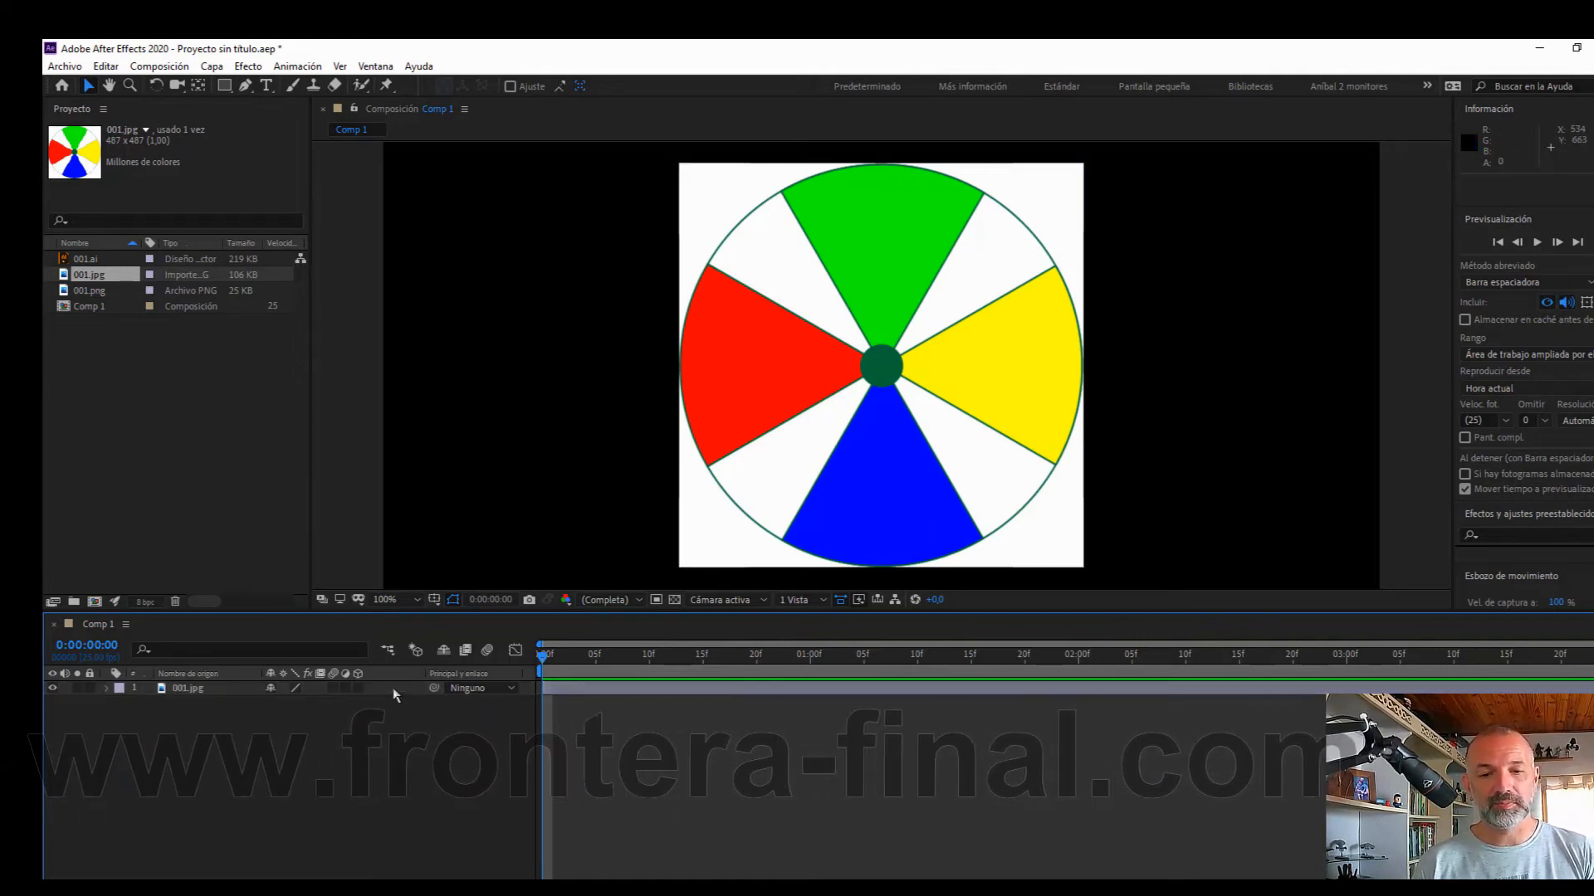
click(197, 688)
key(Delete)
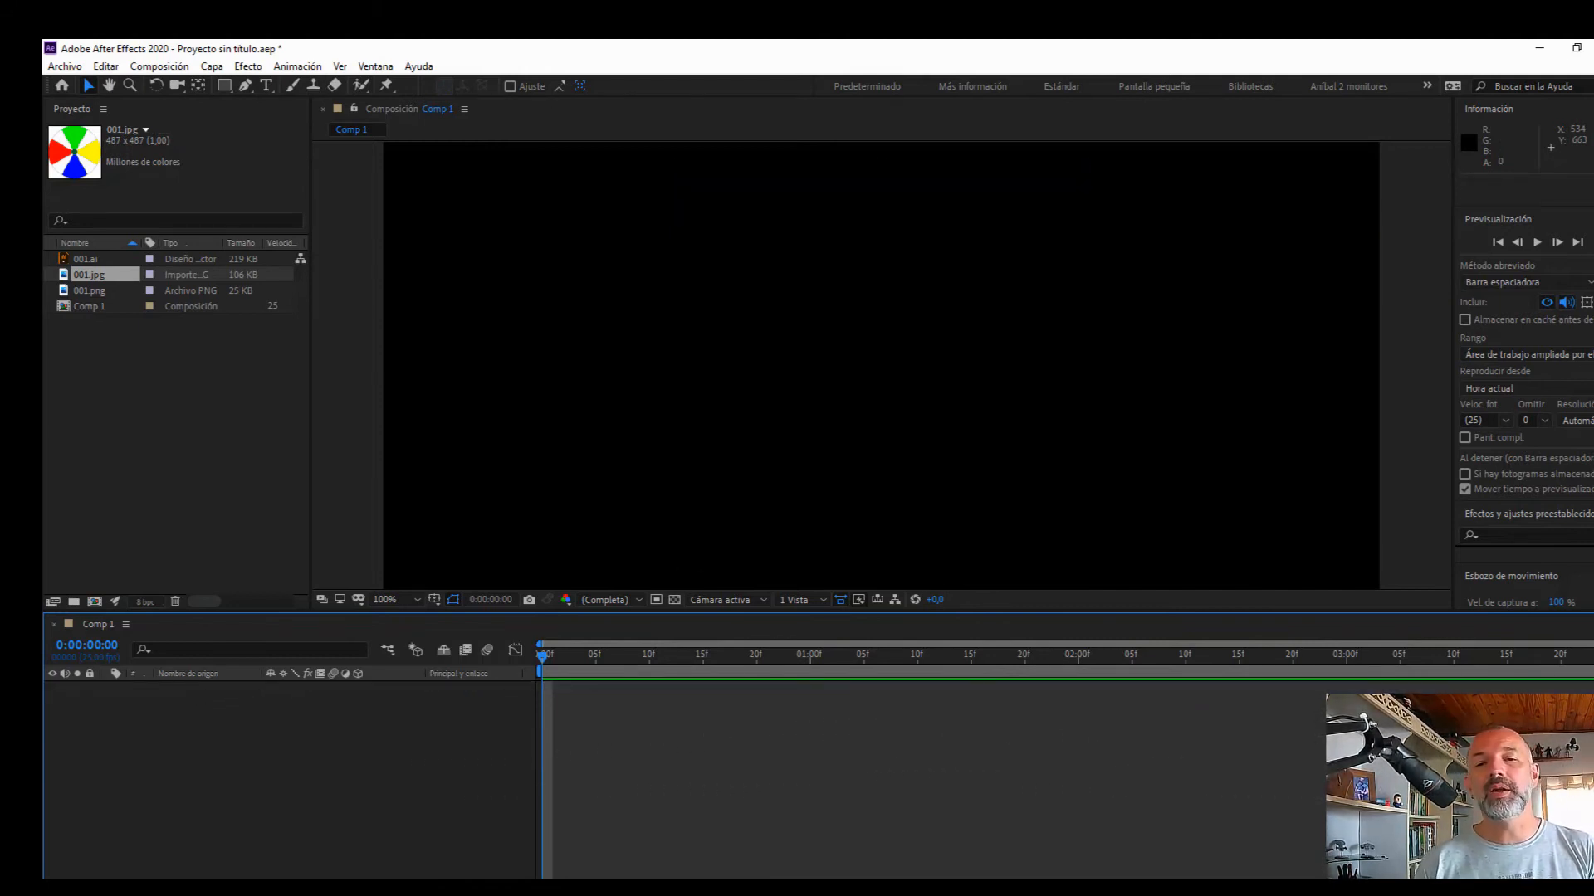
Add 001.png to the Comp 1 timeline as a layer and show the rulers in a 50% composition view
drag(95, 291, 160, 706)
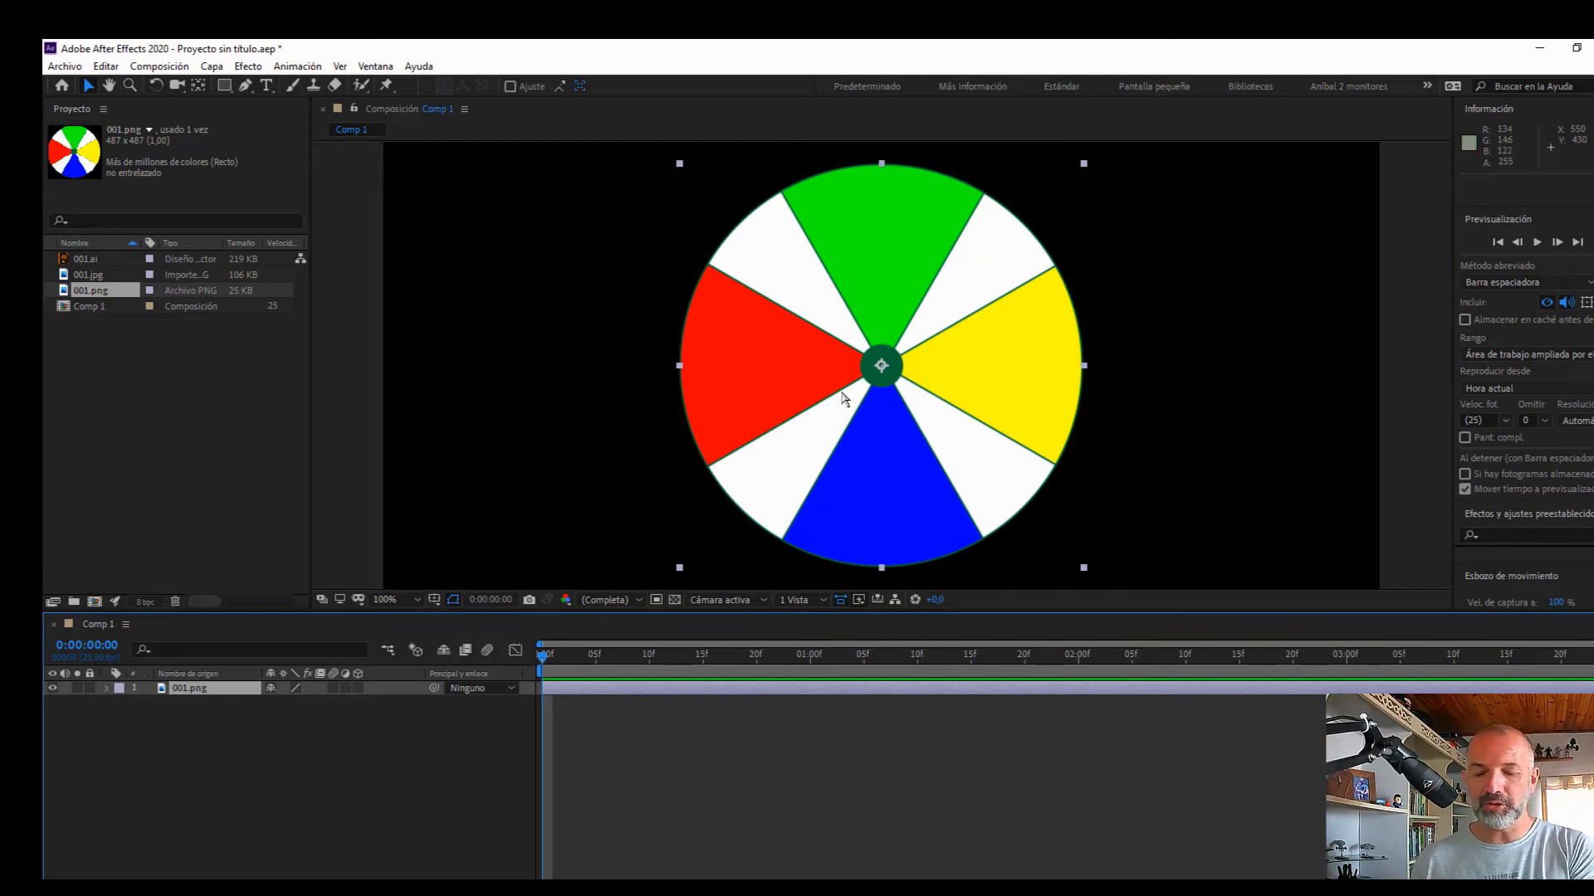
key(ctrl+r)
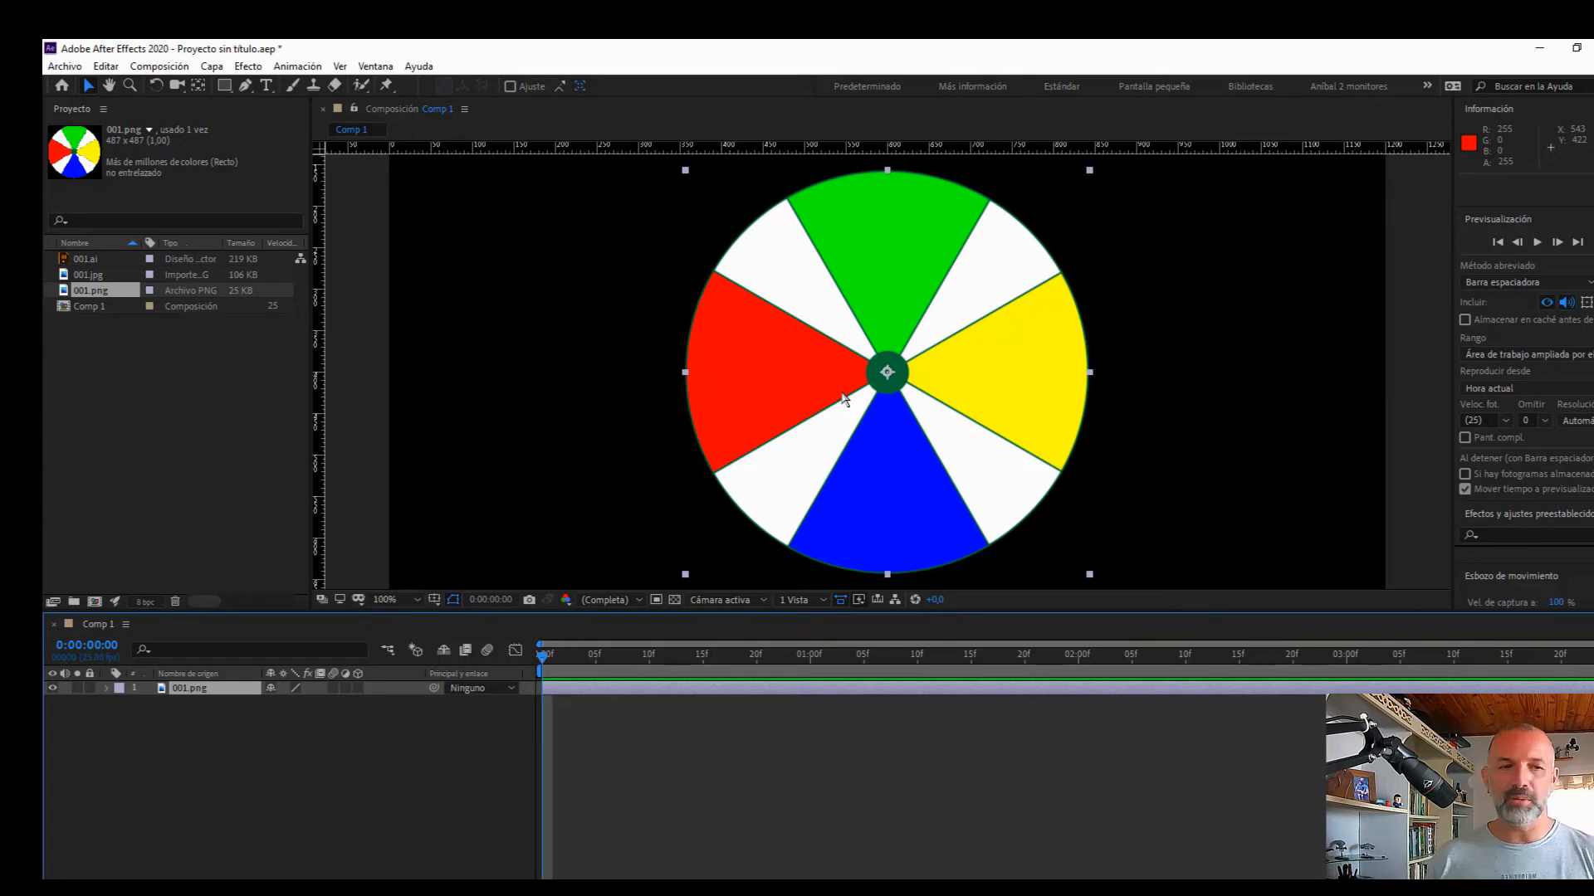
key(comma)
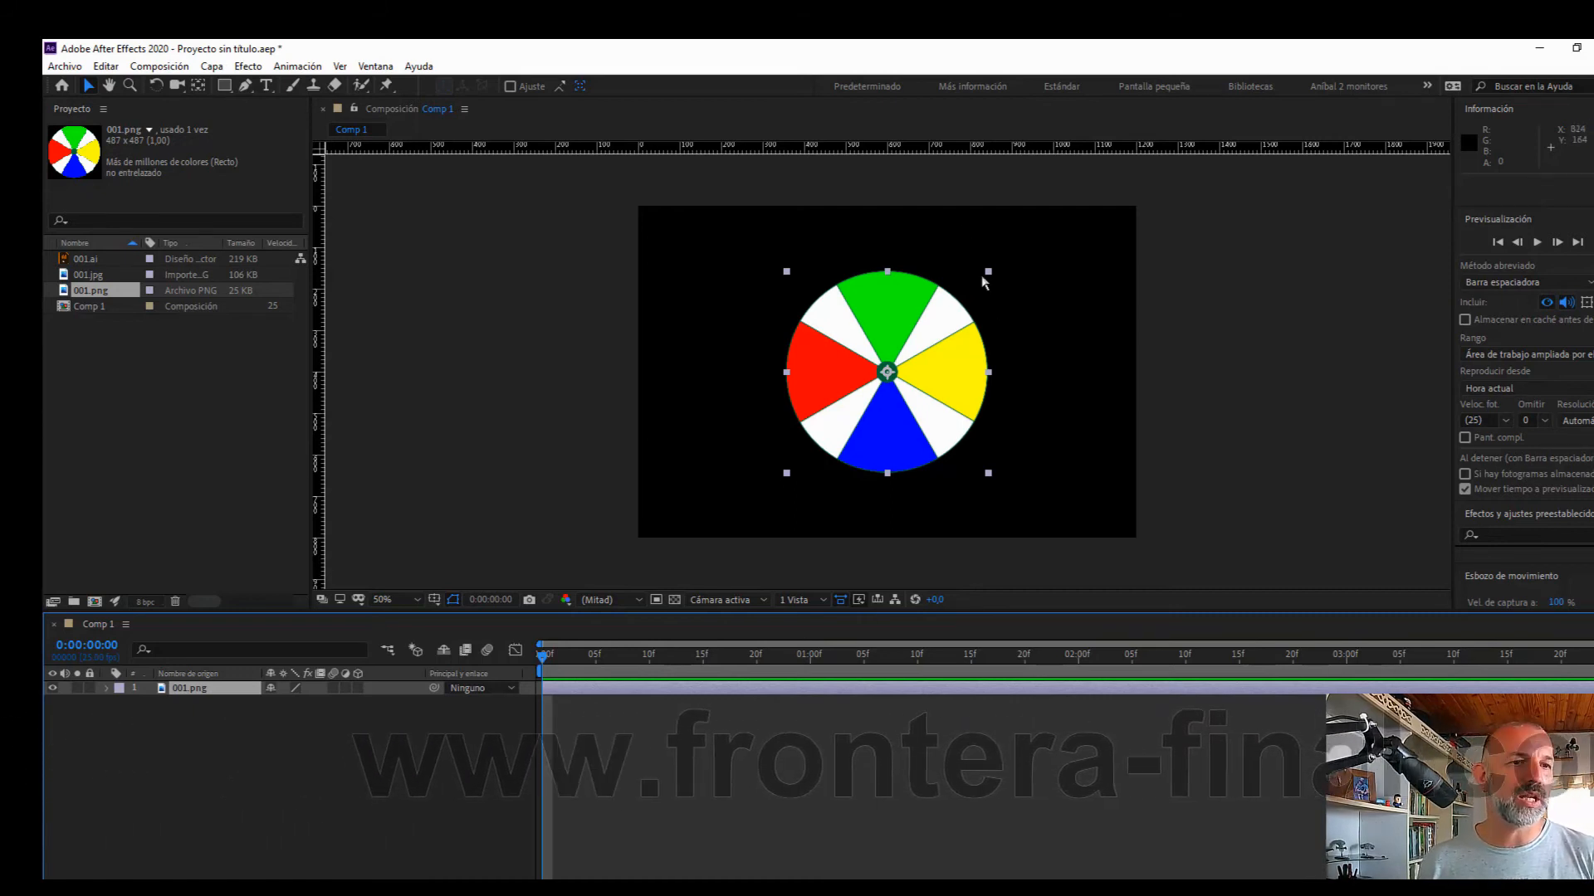
Shrink the 001.png wheel and move it near the composition's upper-right corner, at about position 1036, 128
drag(988, 272, 1021, 289)
drag(1077, 282, 1082, 272)
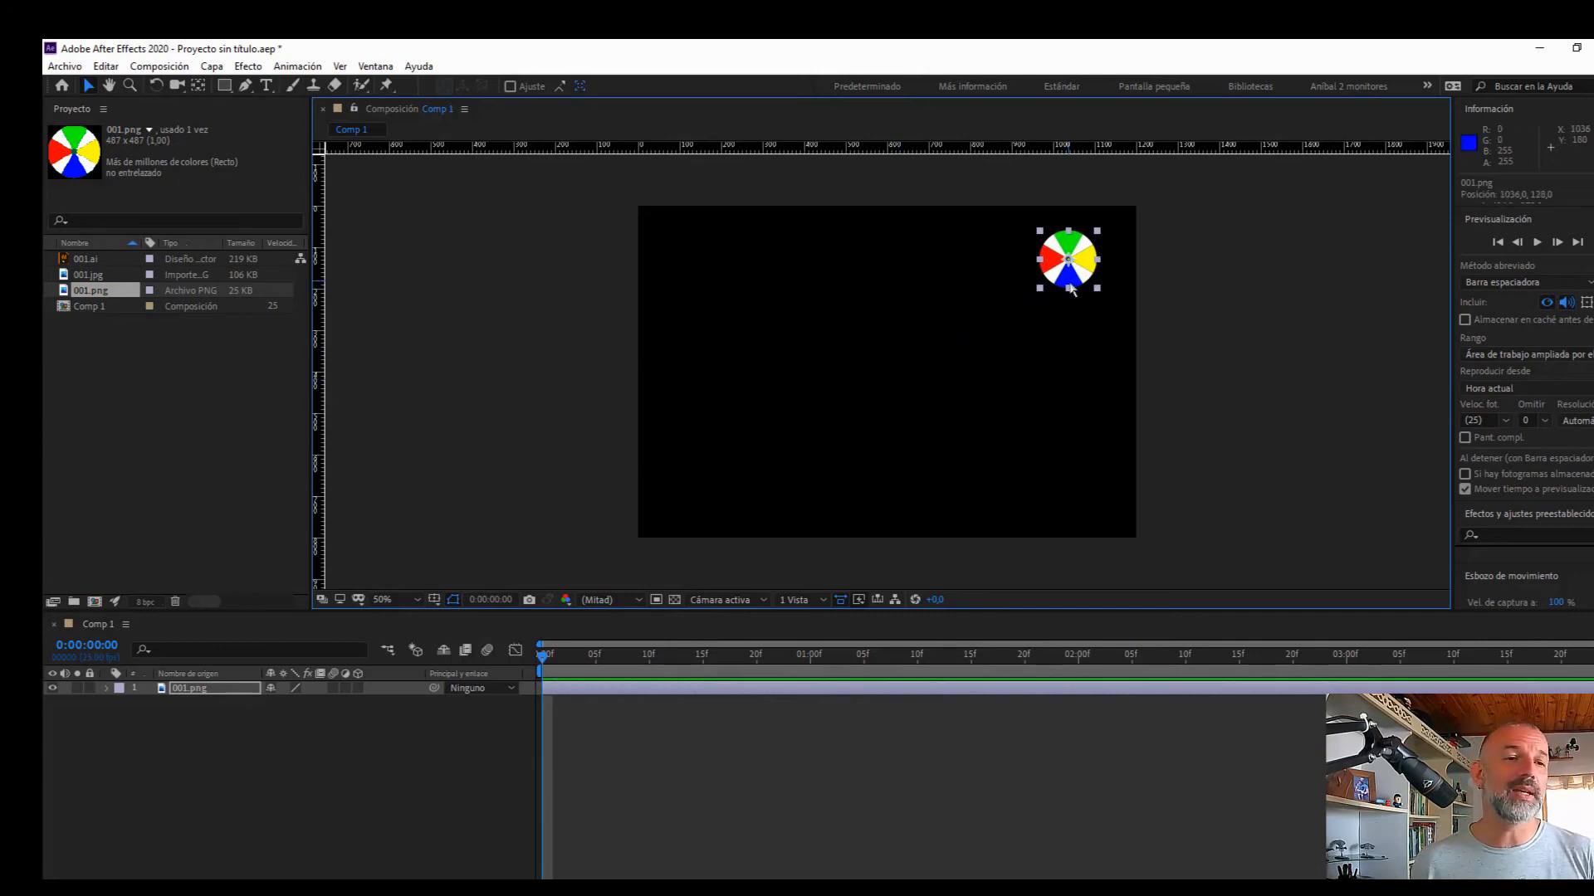
scroll(913, 342, up, 2)
scroll(913, 342, down, 2)
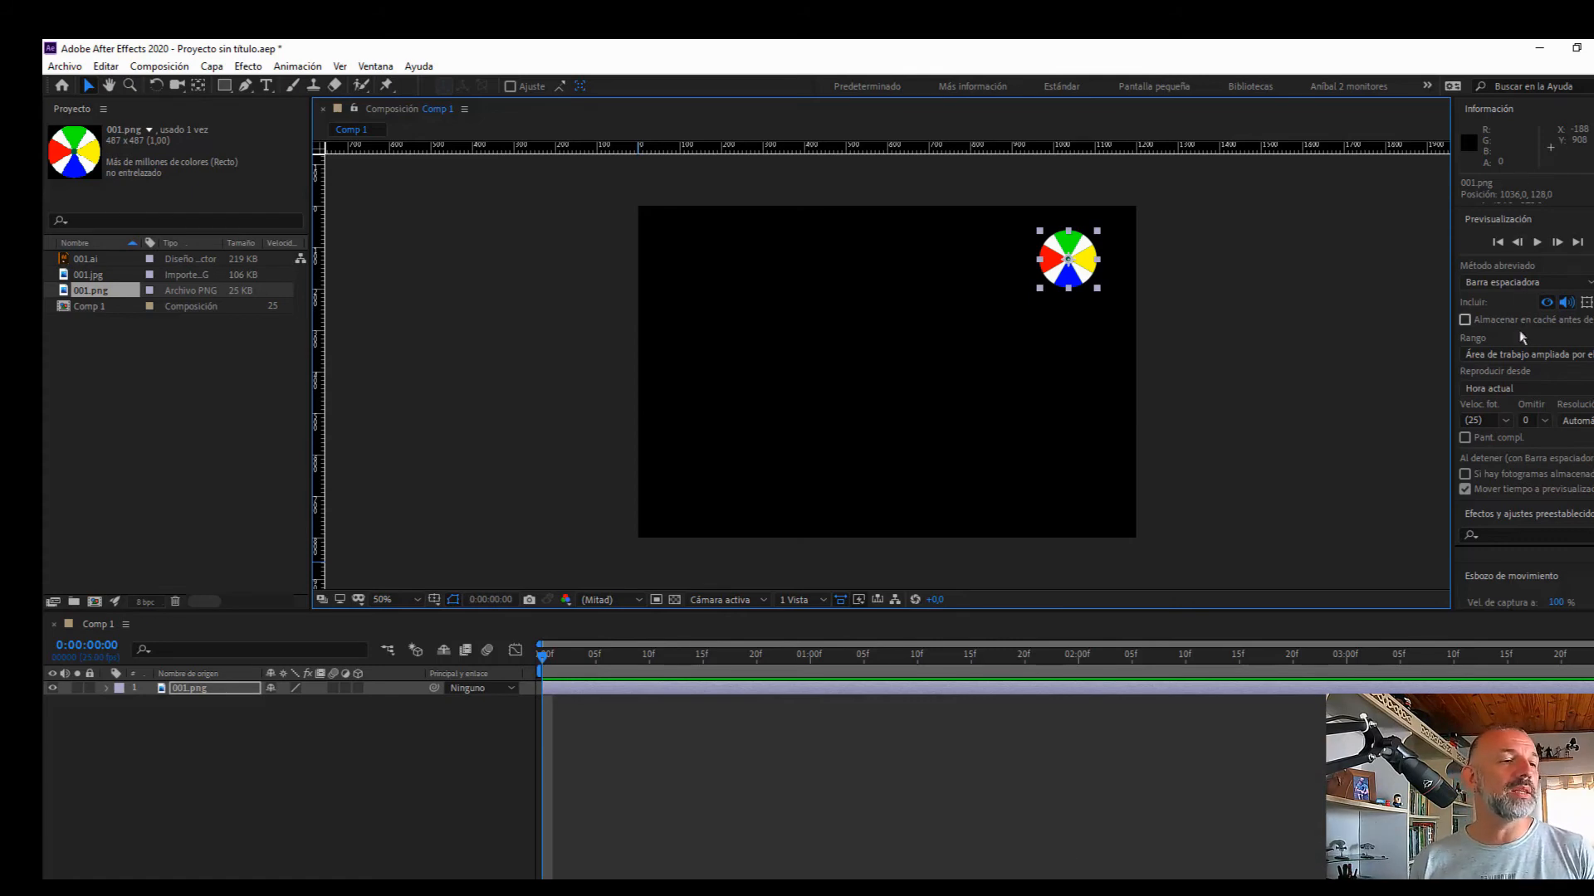
click(1285, 375)
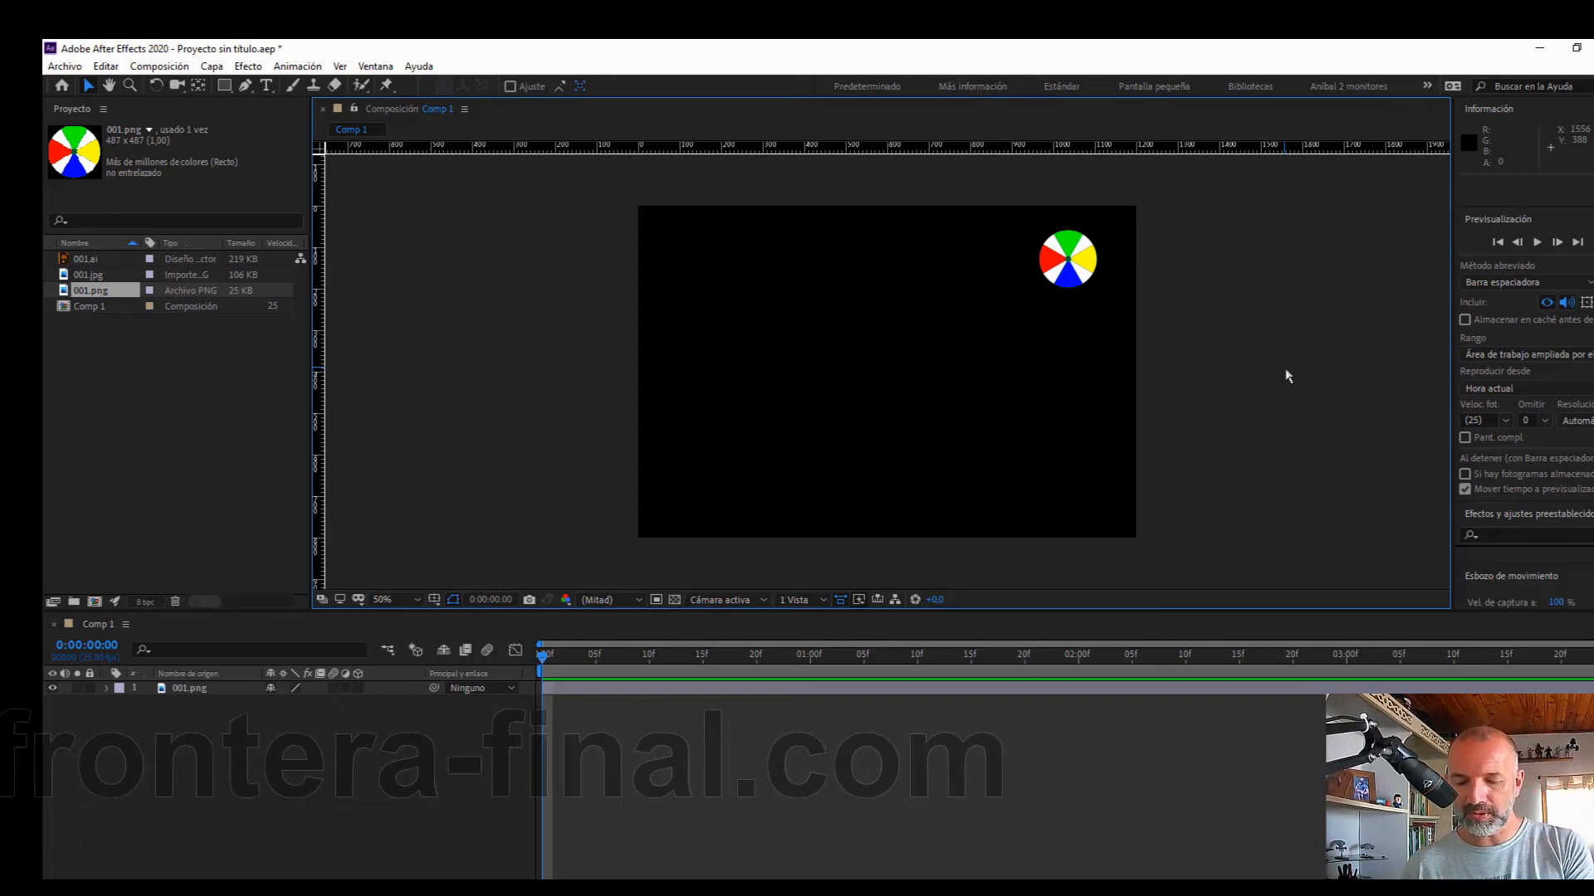
Hide the rulers and look through the composition's preview resolution options, keeping Automático
key(ctrl+r)
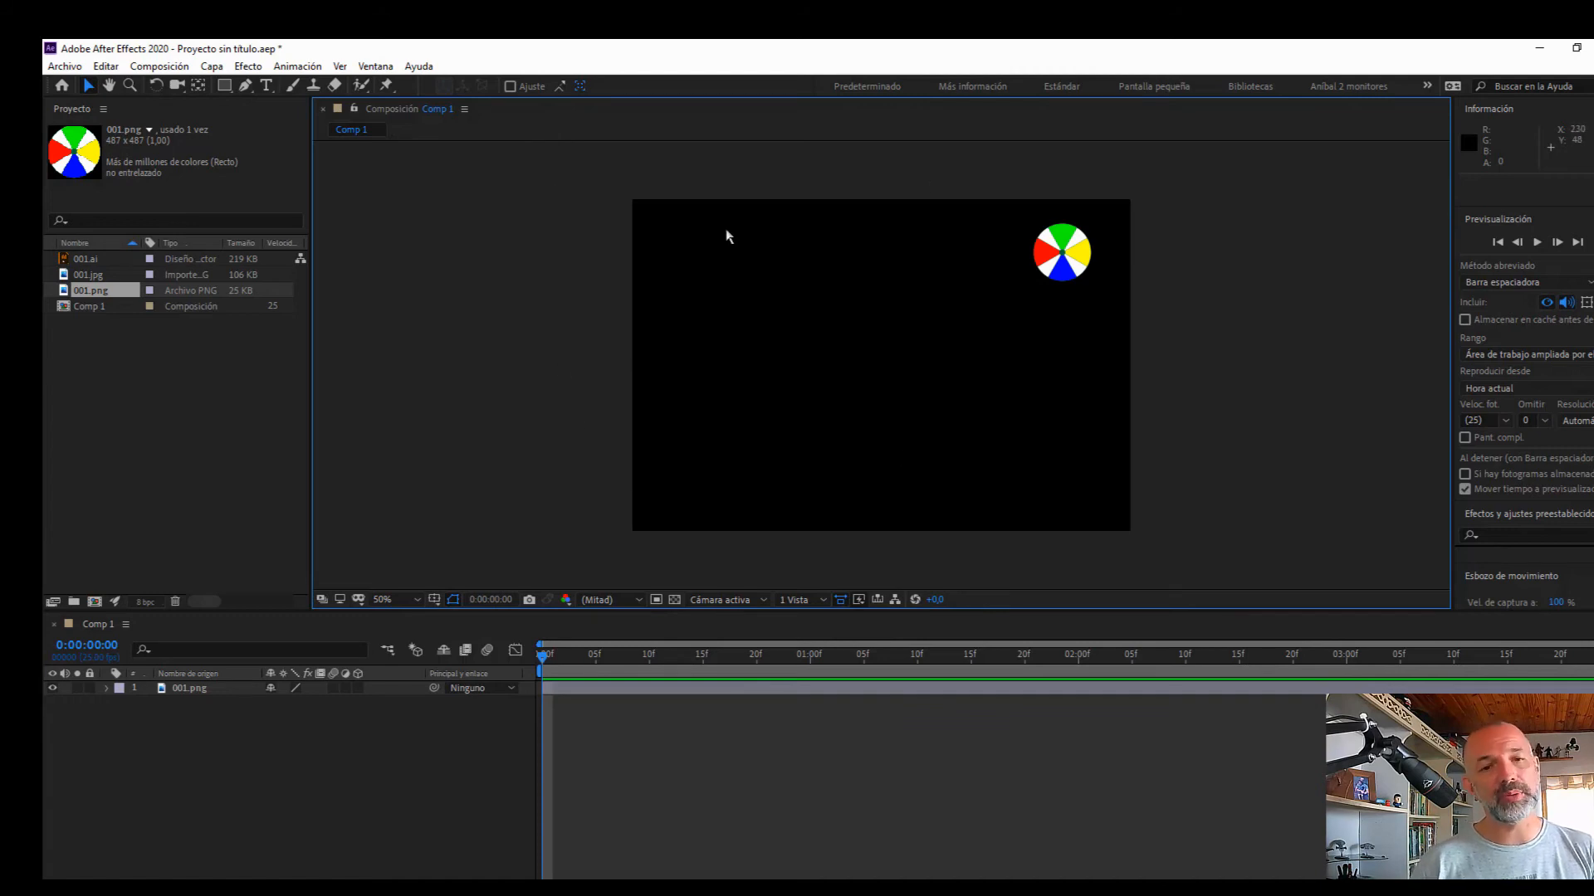
scroll(878, 397, up, 2)
scroll(878, 397, down, 2)
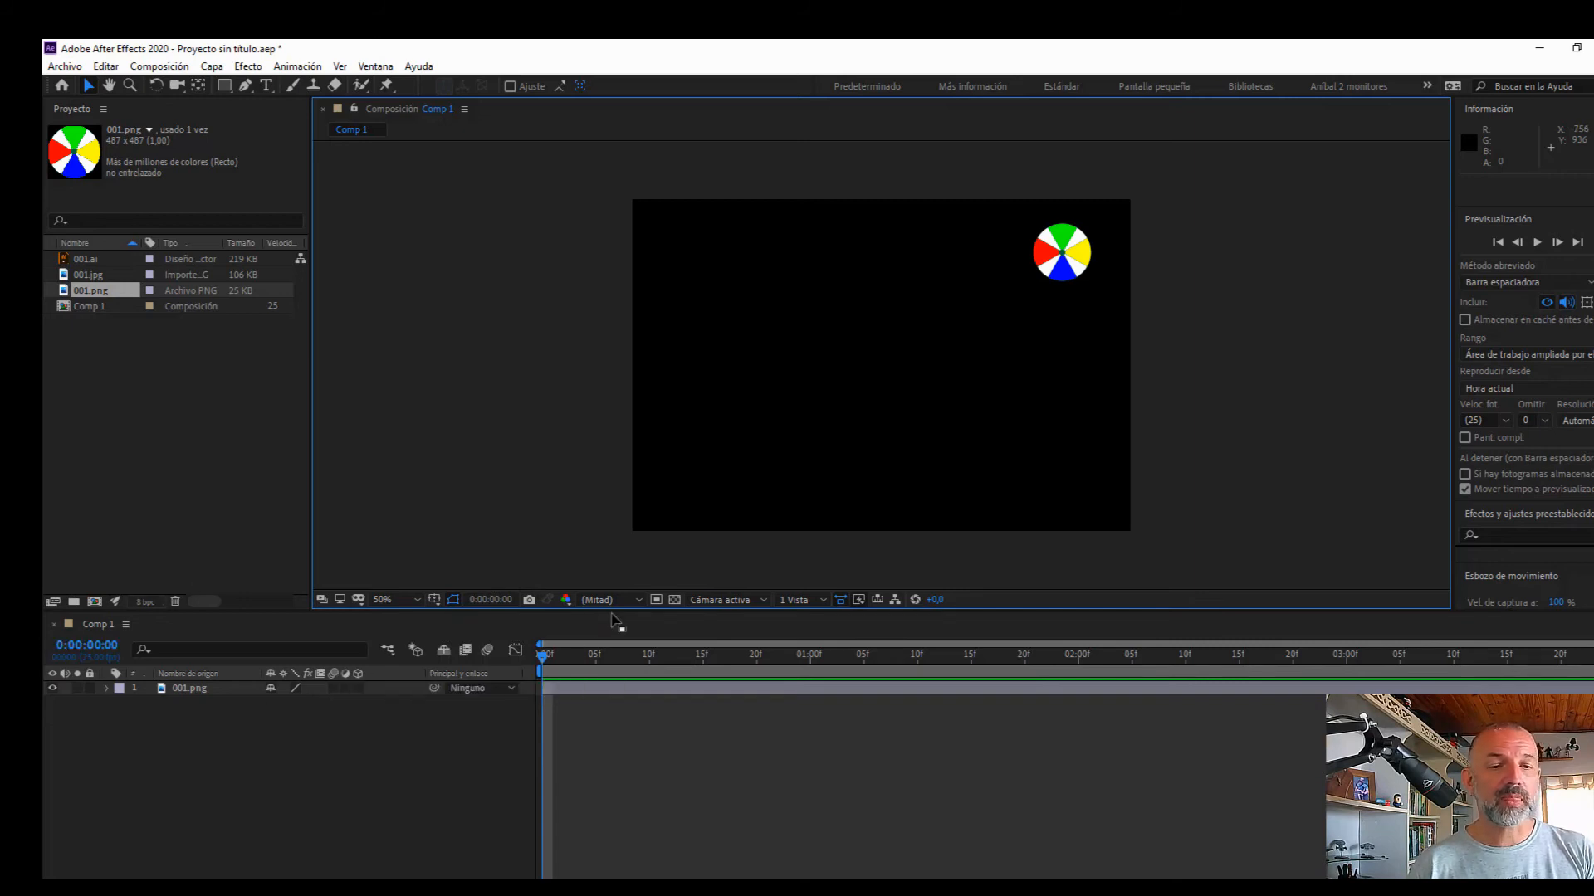
click(640, 599)
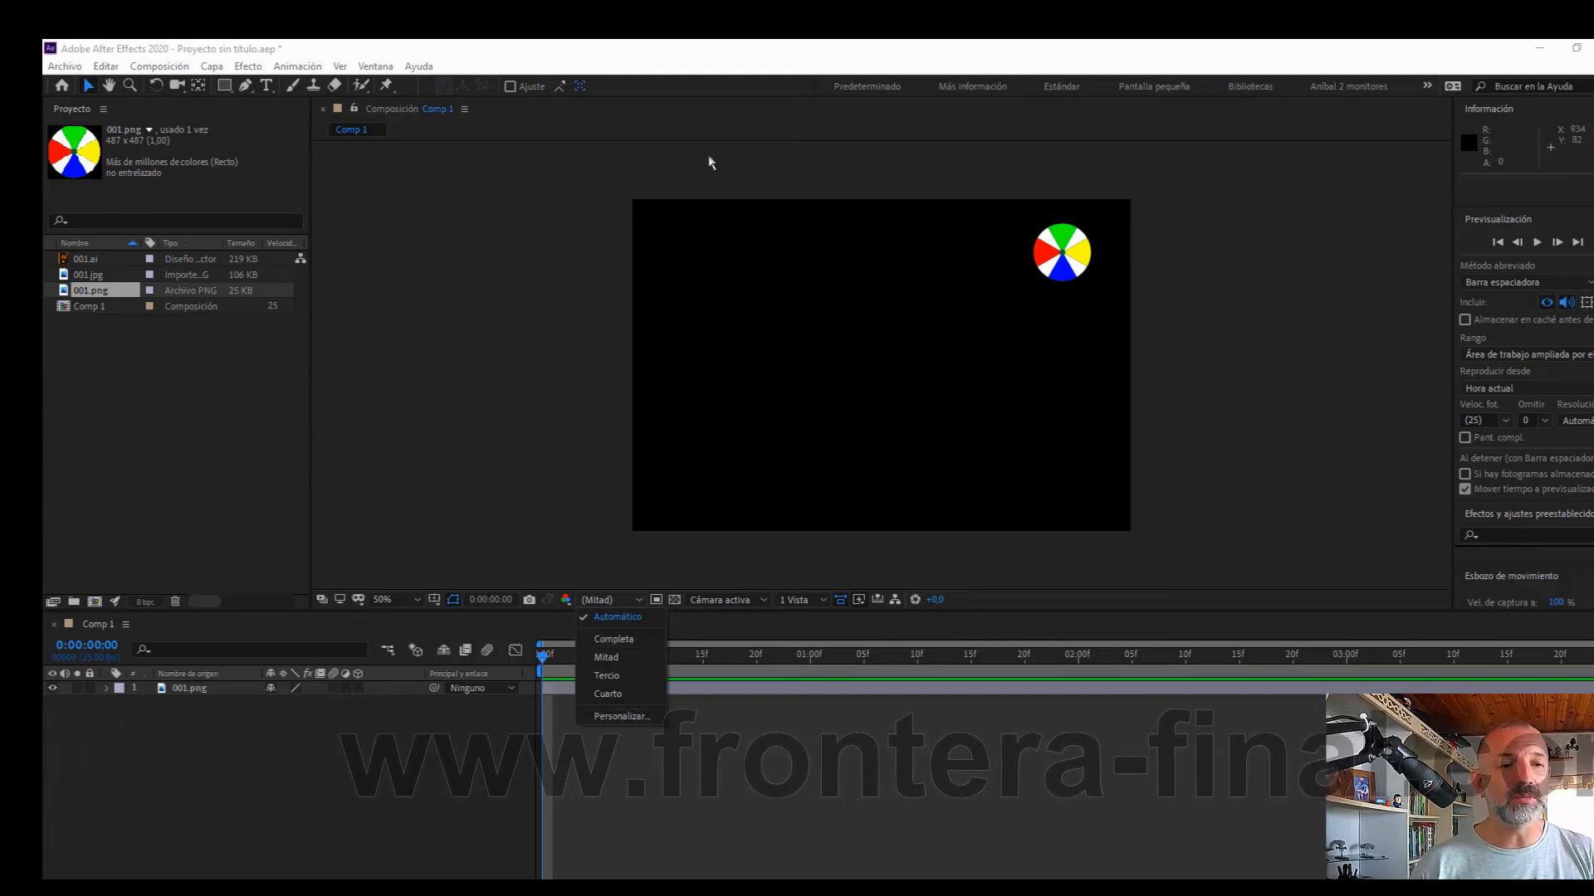
click(1230, 346)
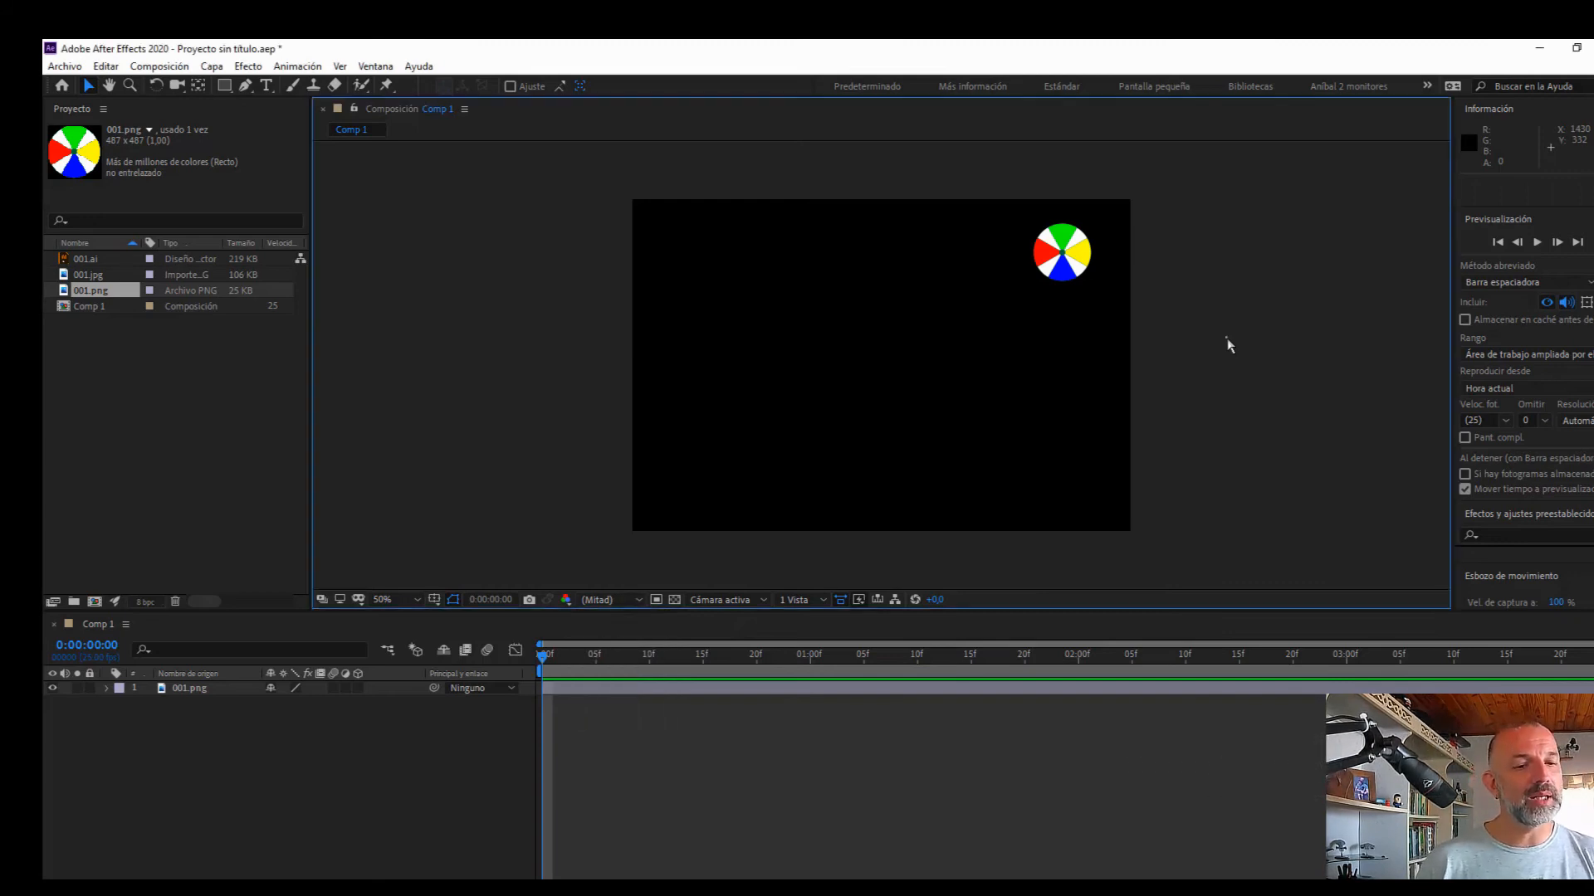
Show the transparency grid behind the wheel in Comp 1 and turn it off again
click(674, 602)
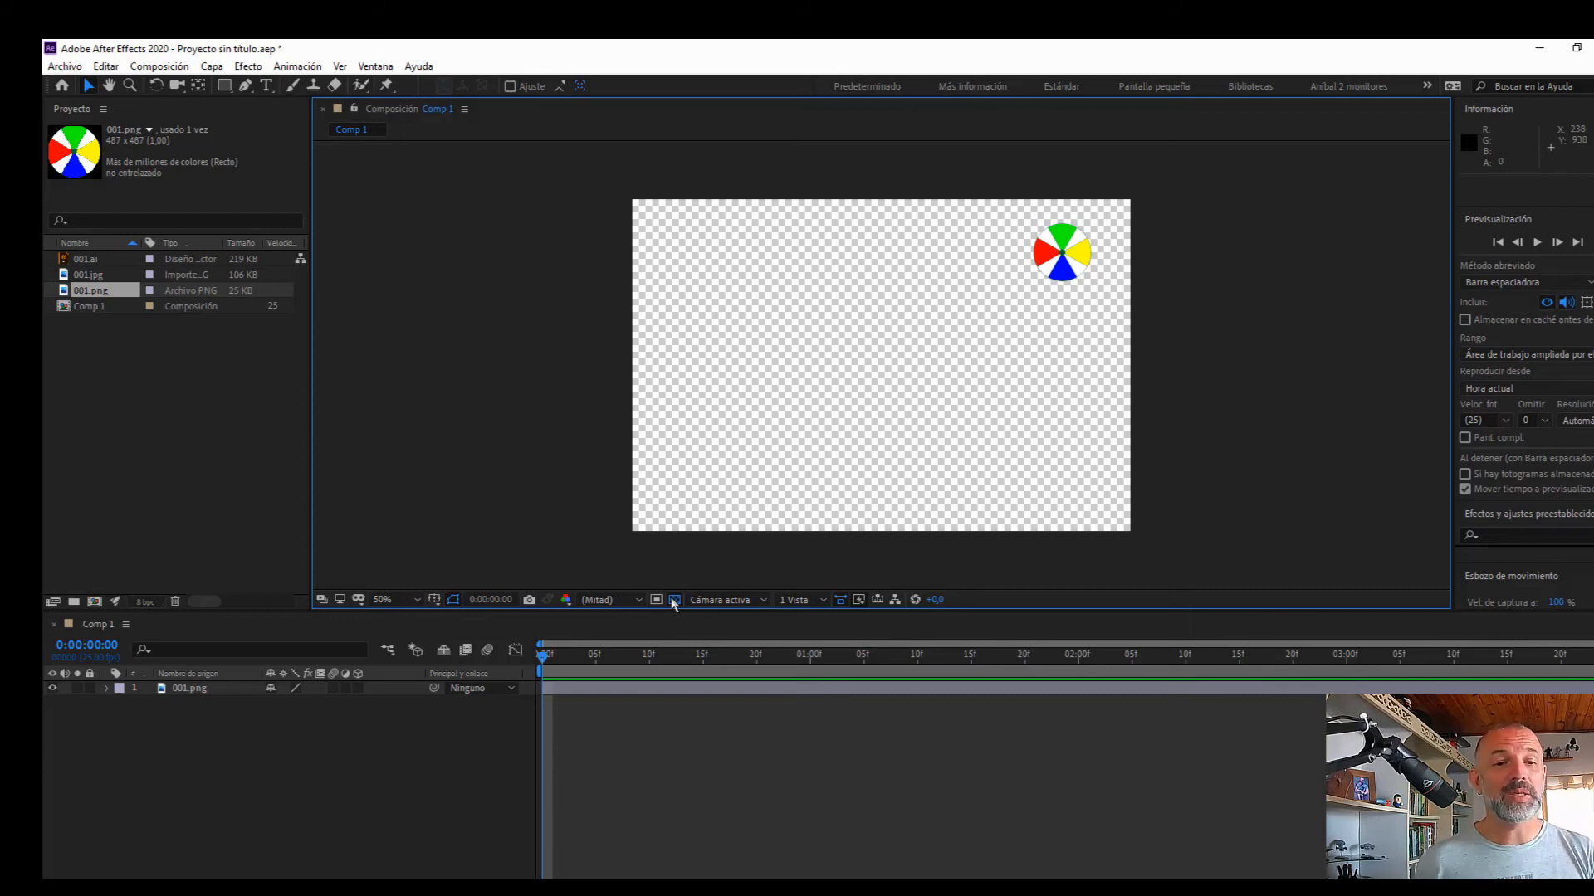
click(673, 598)
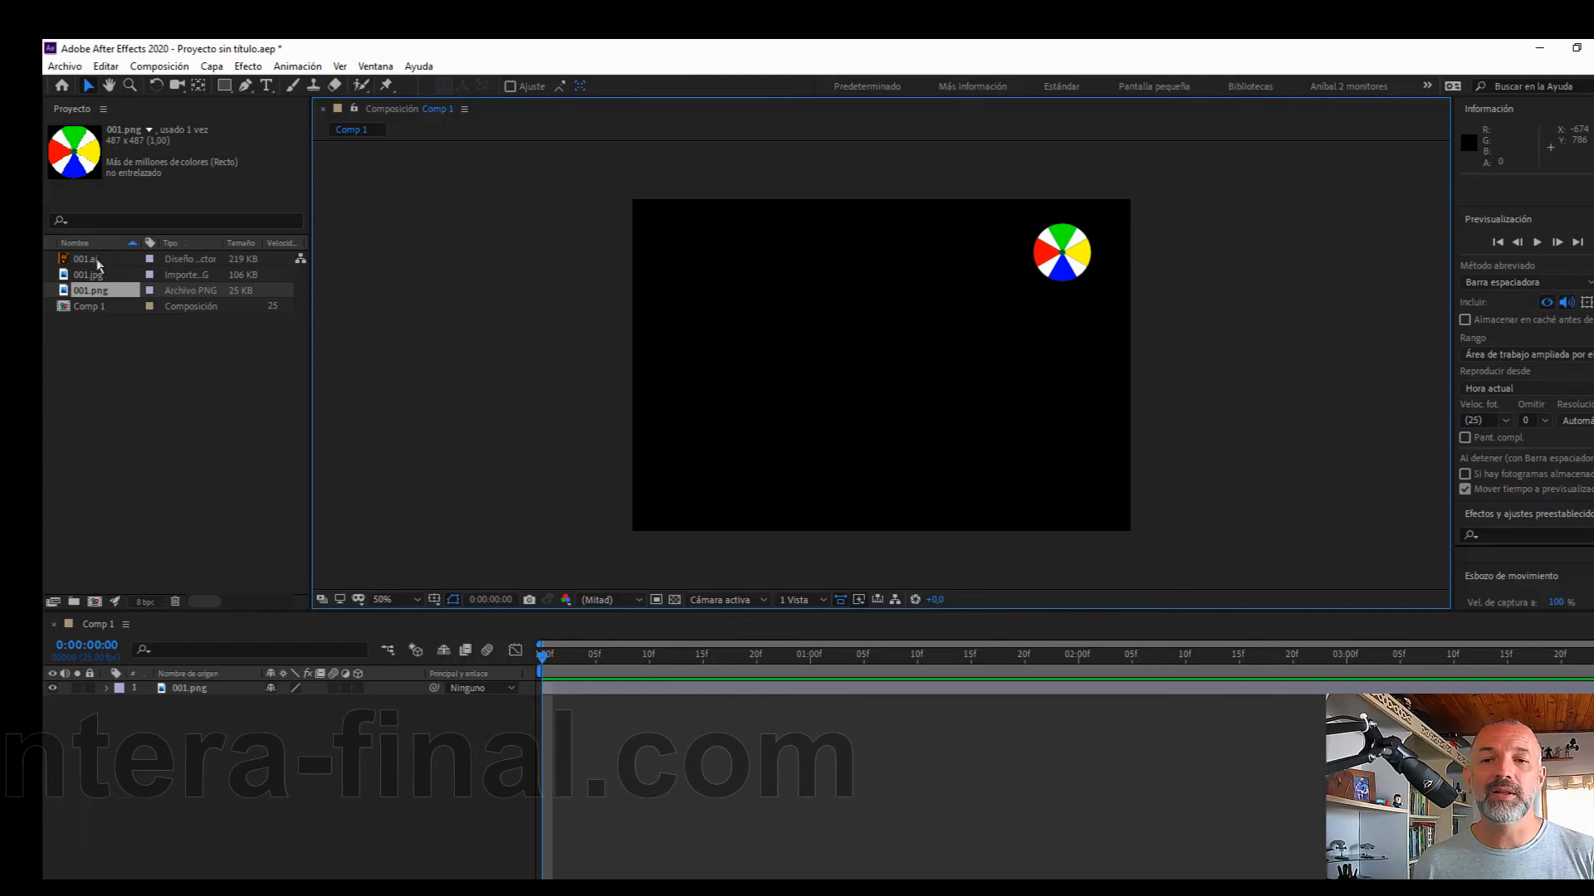
Add 001.ai below 001.png in the Comp 1 timeline, shrink it and place it beside the PNG wheel at about 862, 122
drag(86, 259, 126, 719)
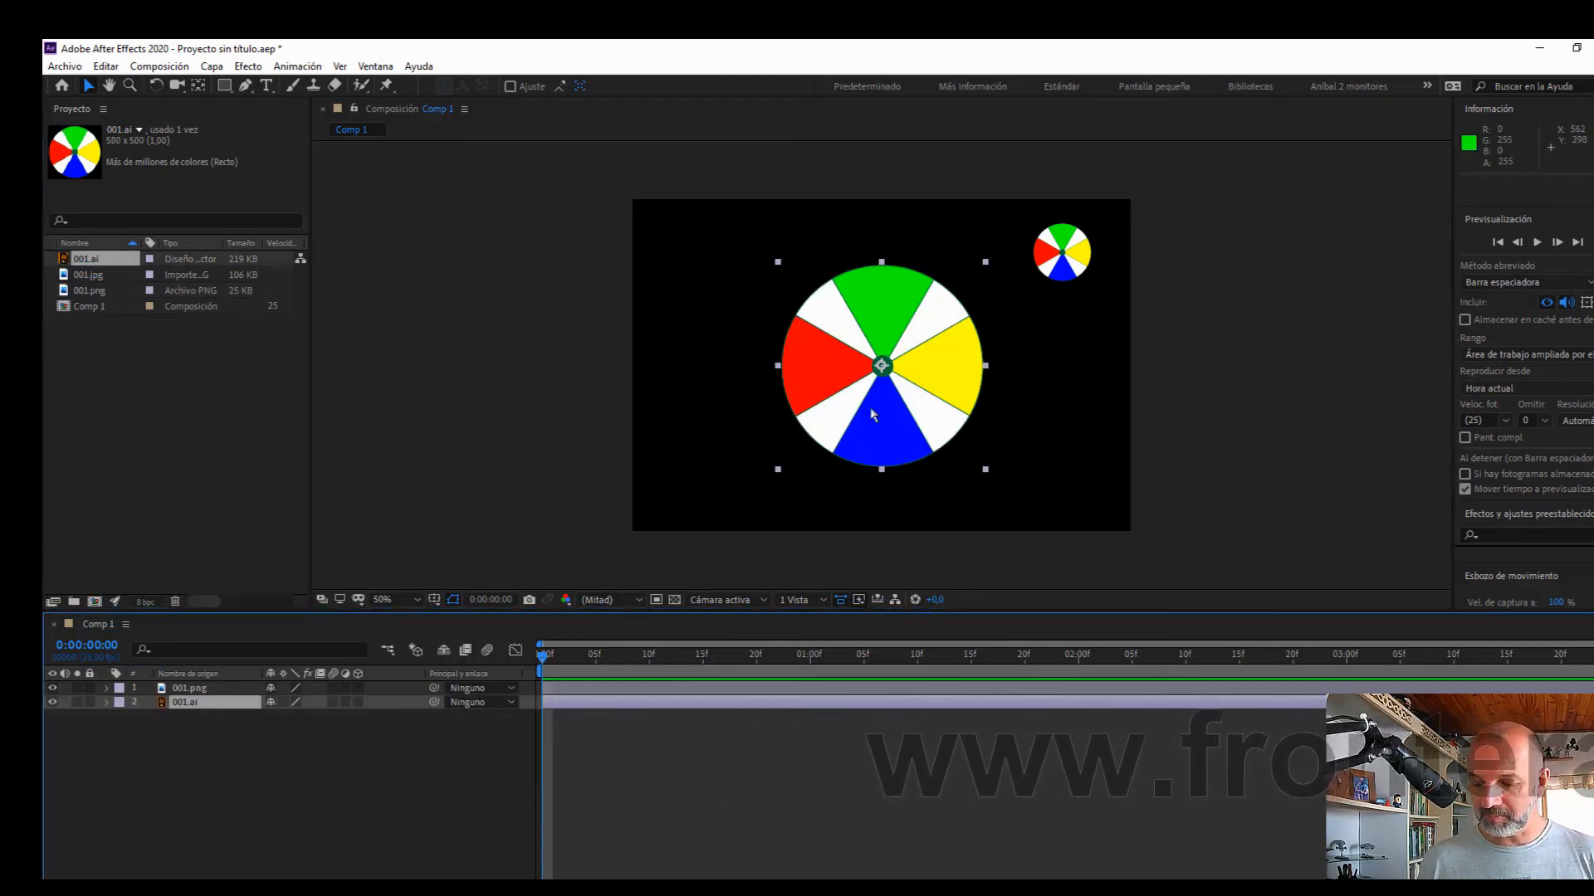
click(986, 473)
click(932, 371)
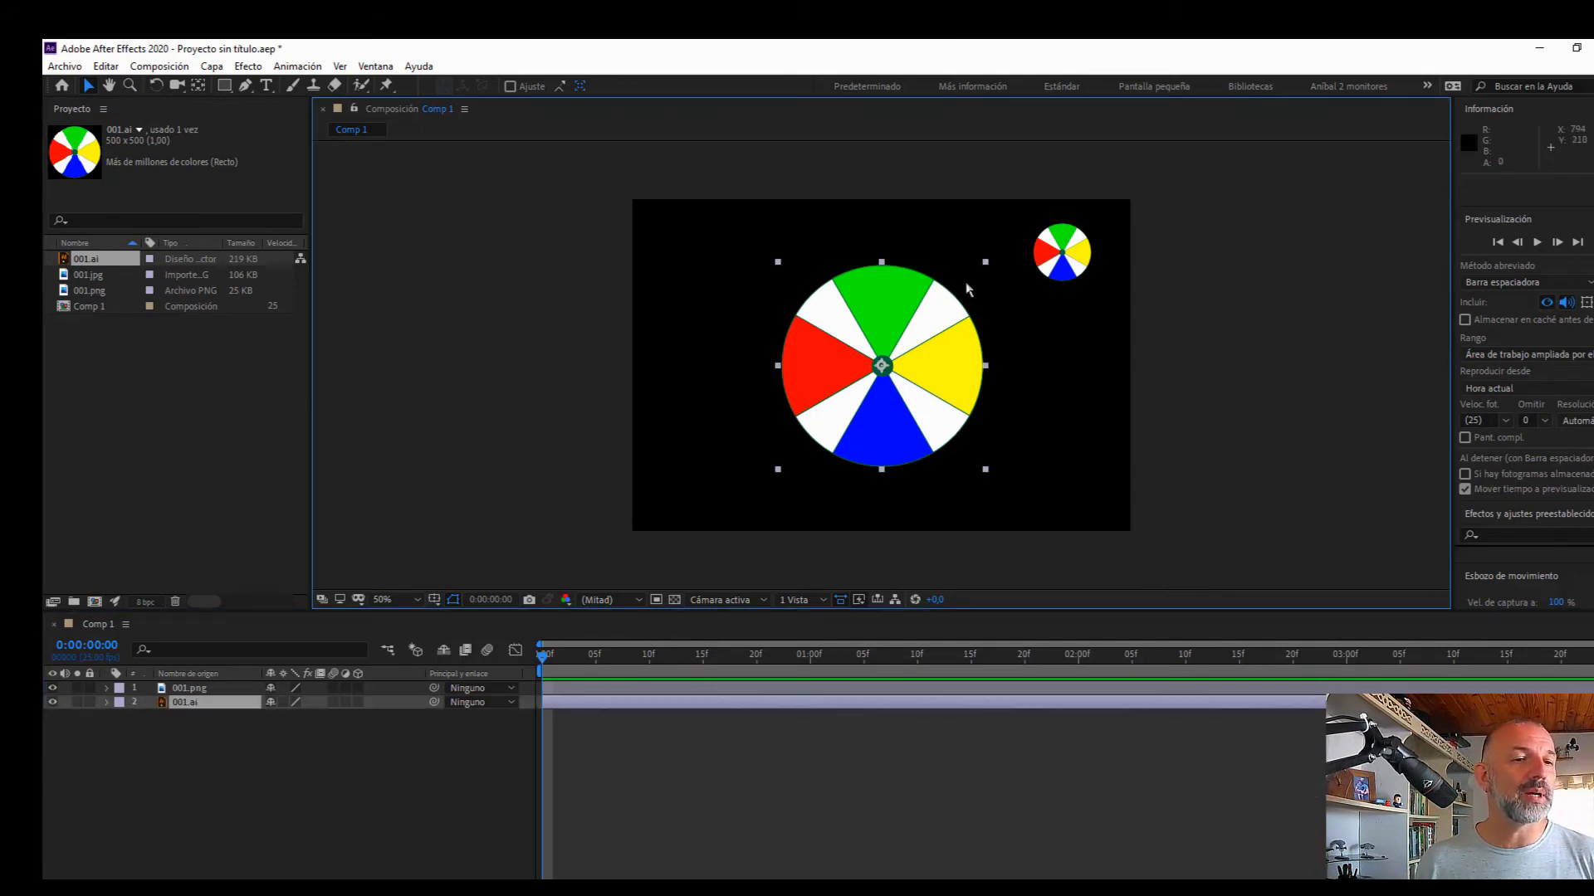
drag(984, 263, 1011, 232)
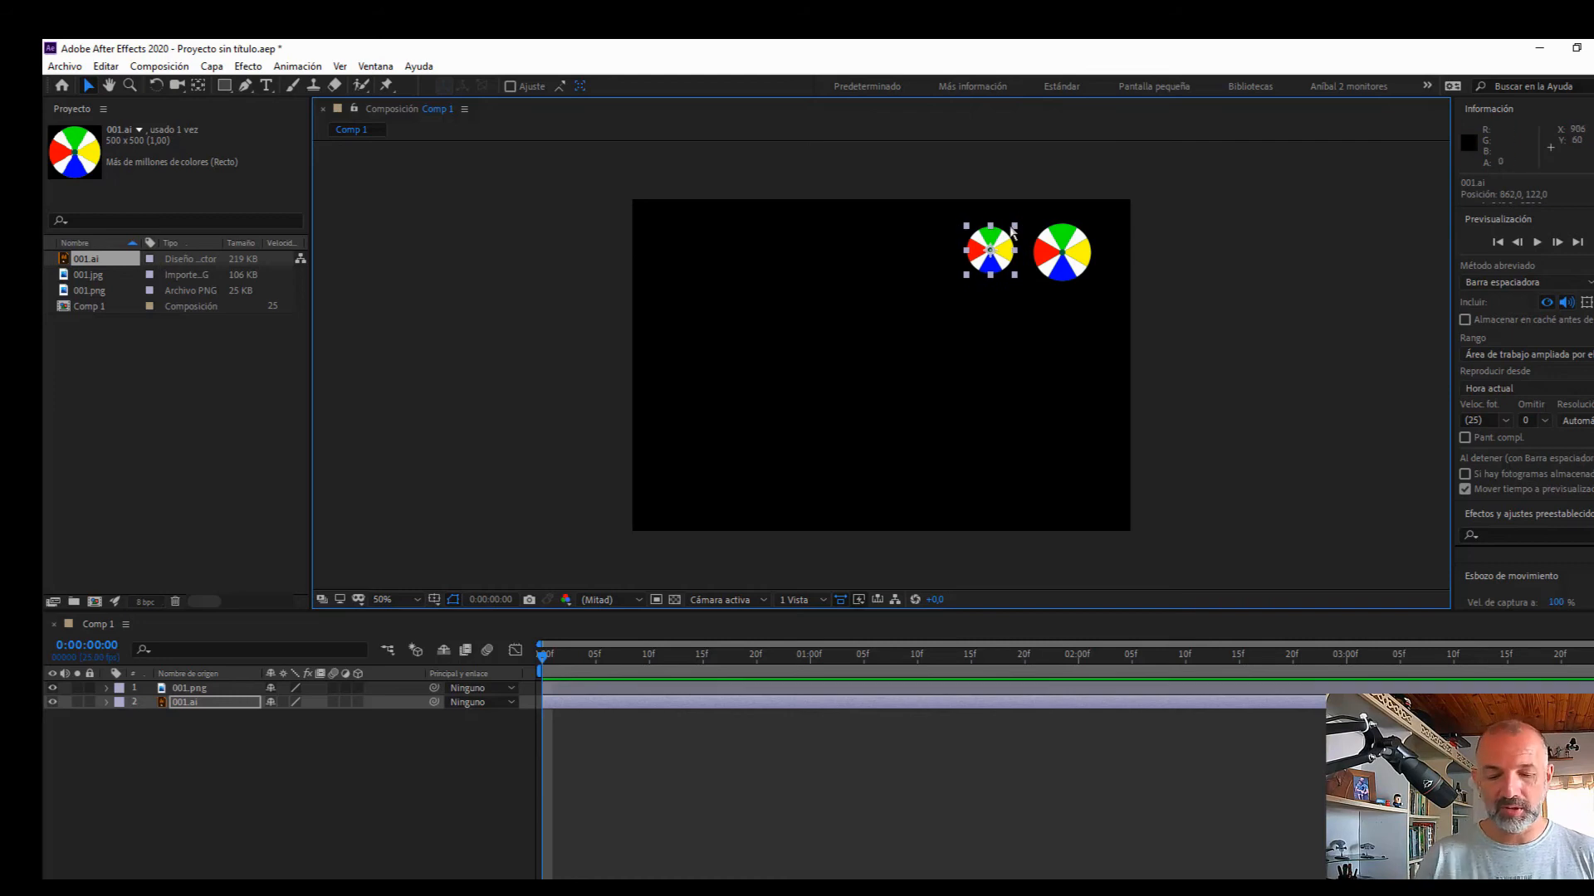
double_click(1011, 232)
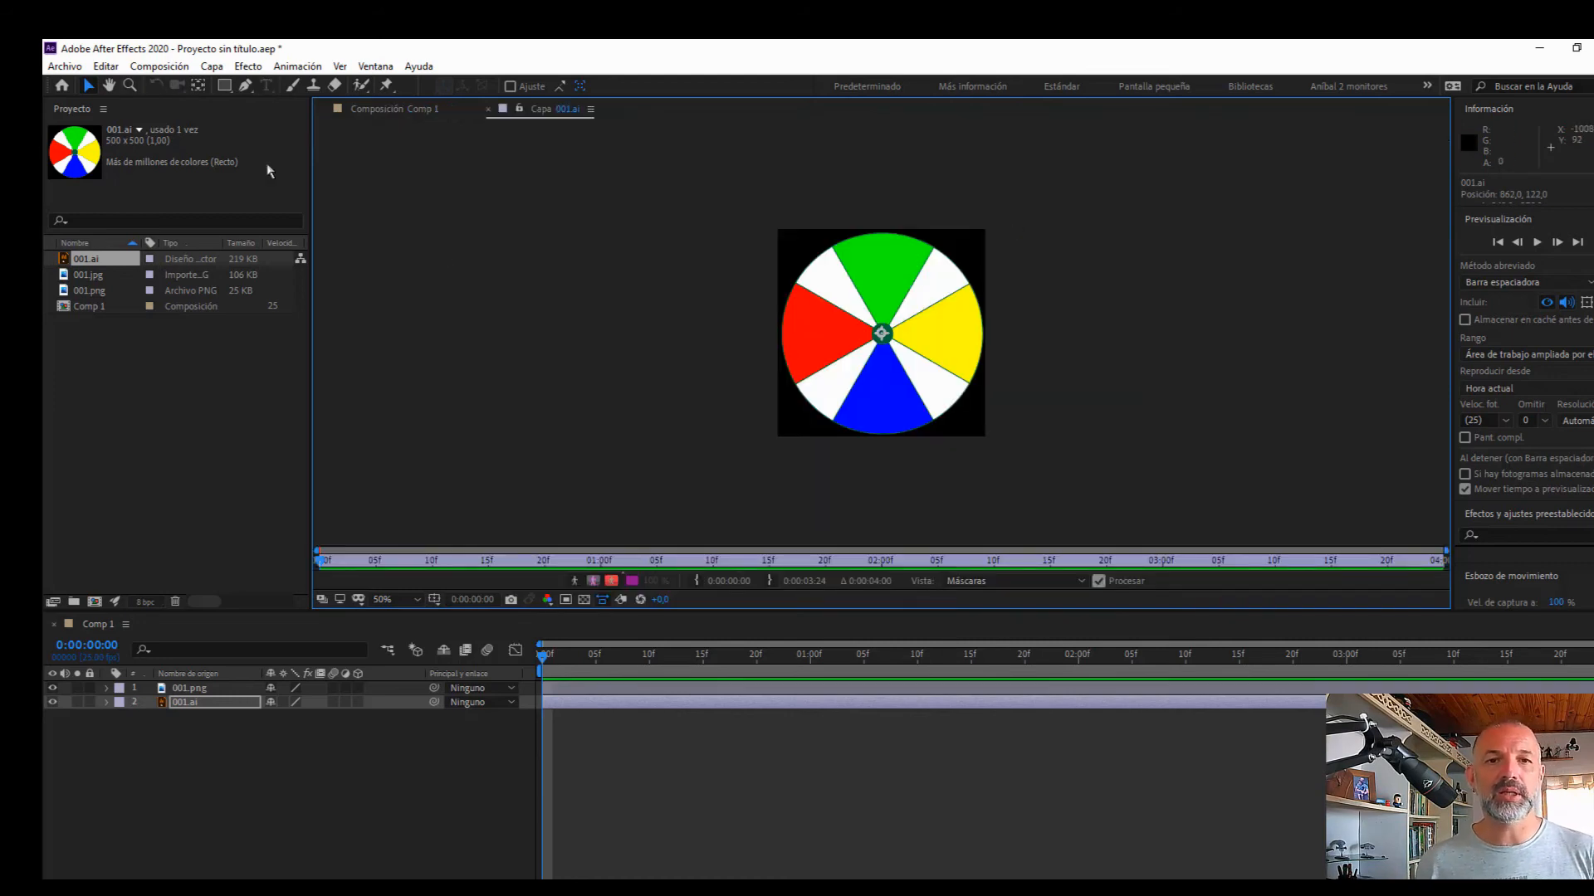
click(385, 117)
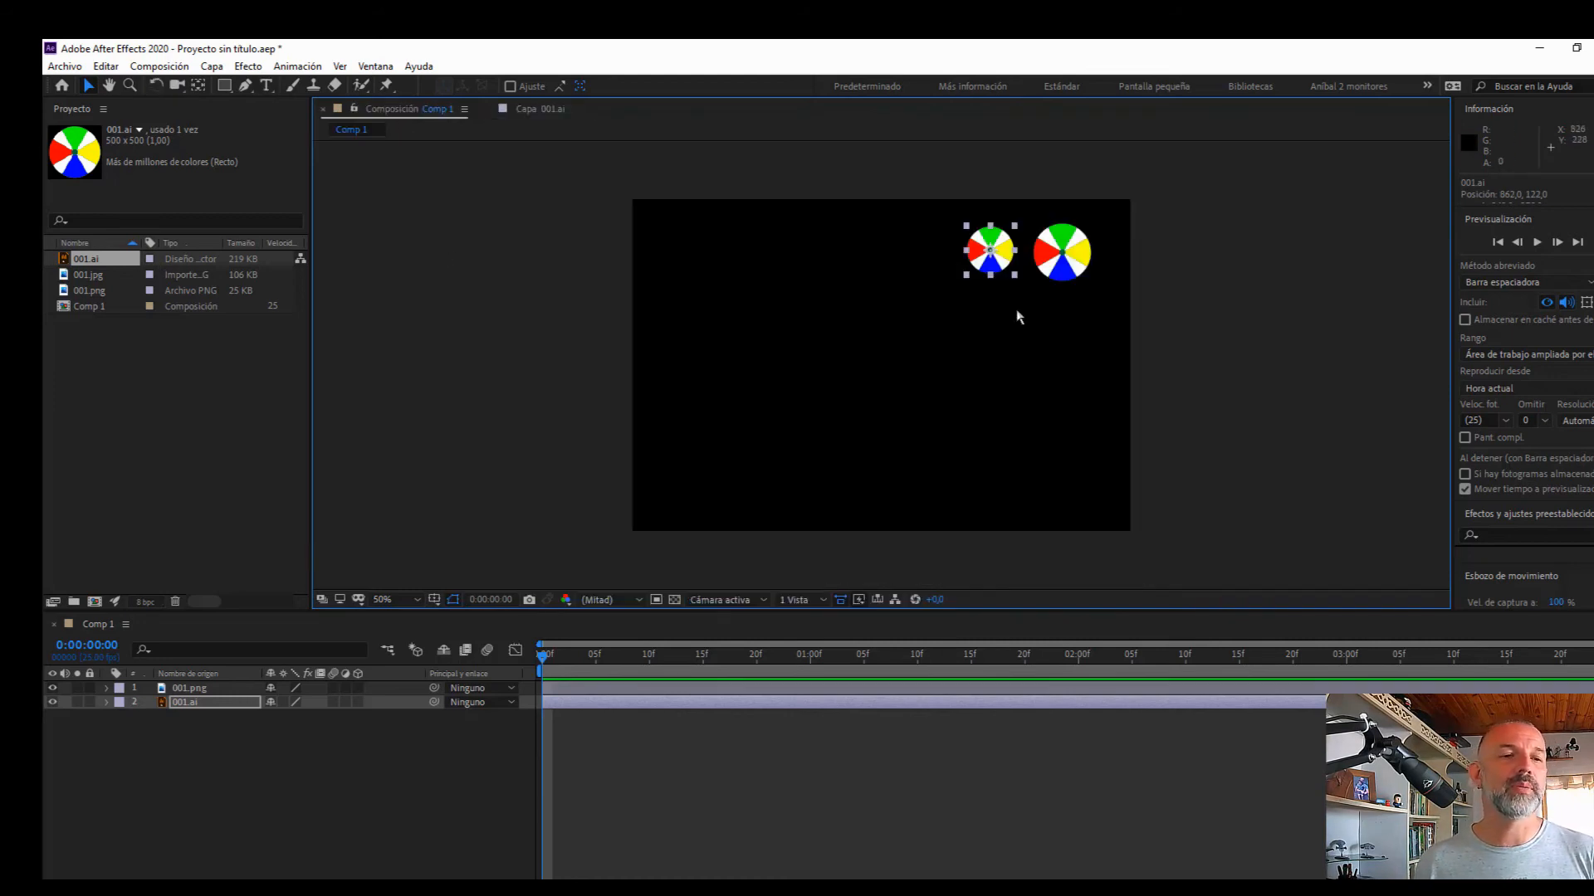
click(1070, 325)
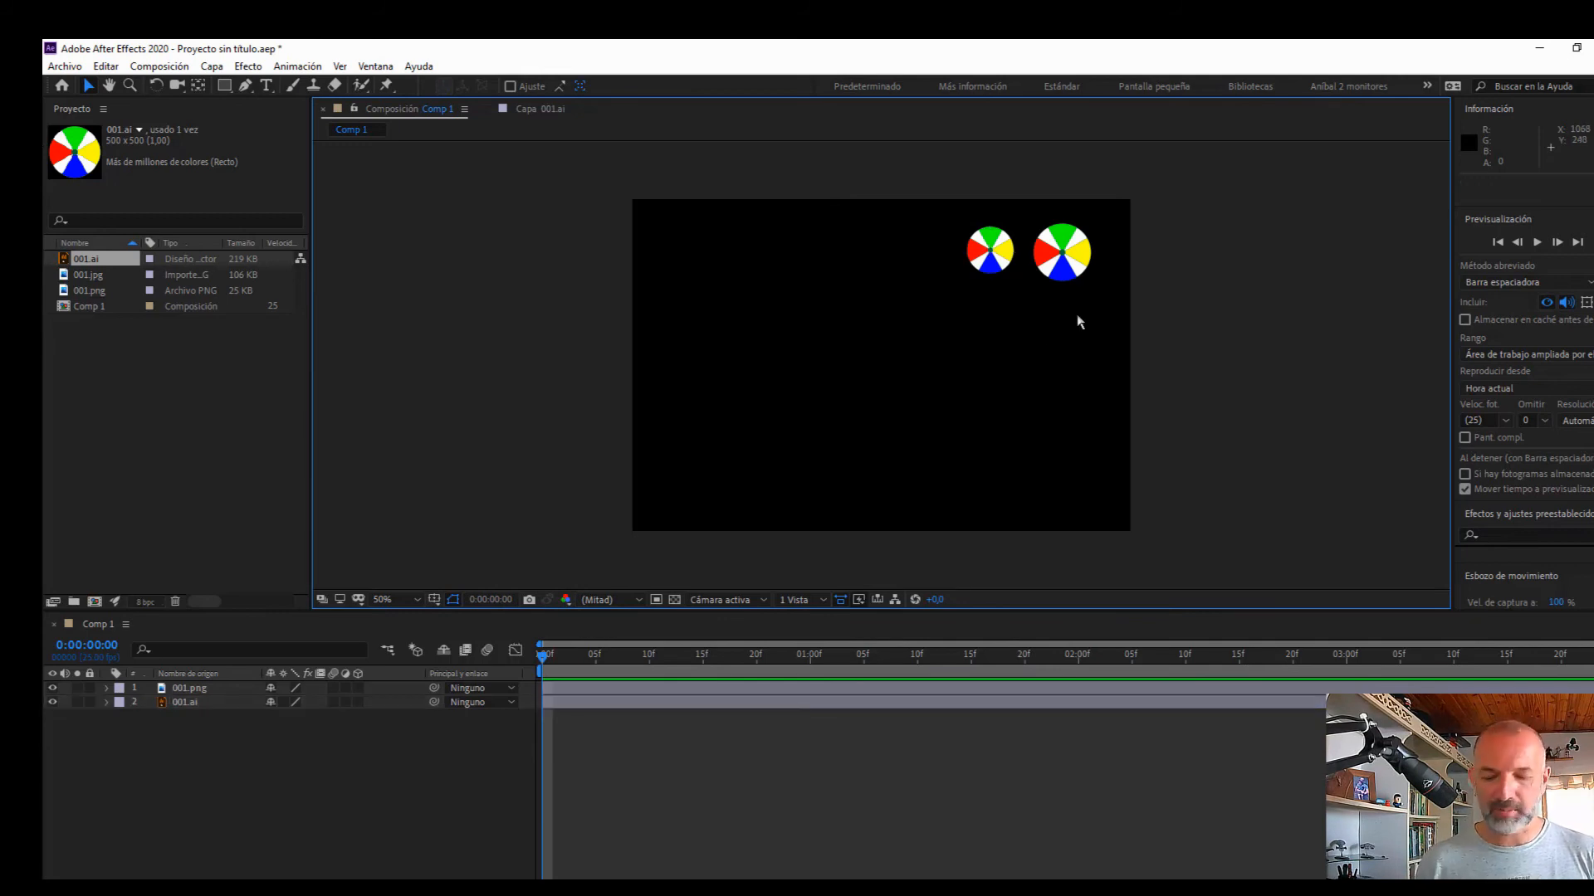
Enlarge the composition view to 400% and compare the edges of the 001.ai and 001.png wheels
key(period)
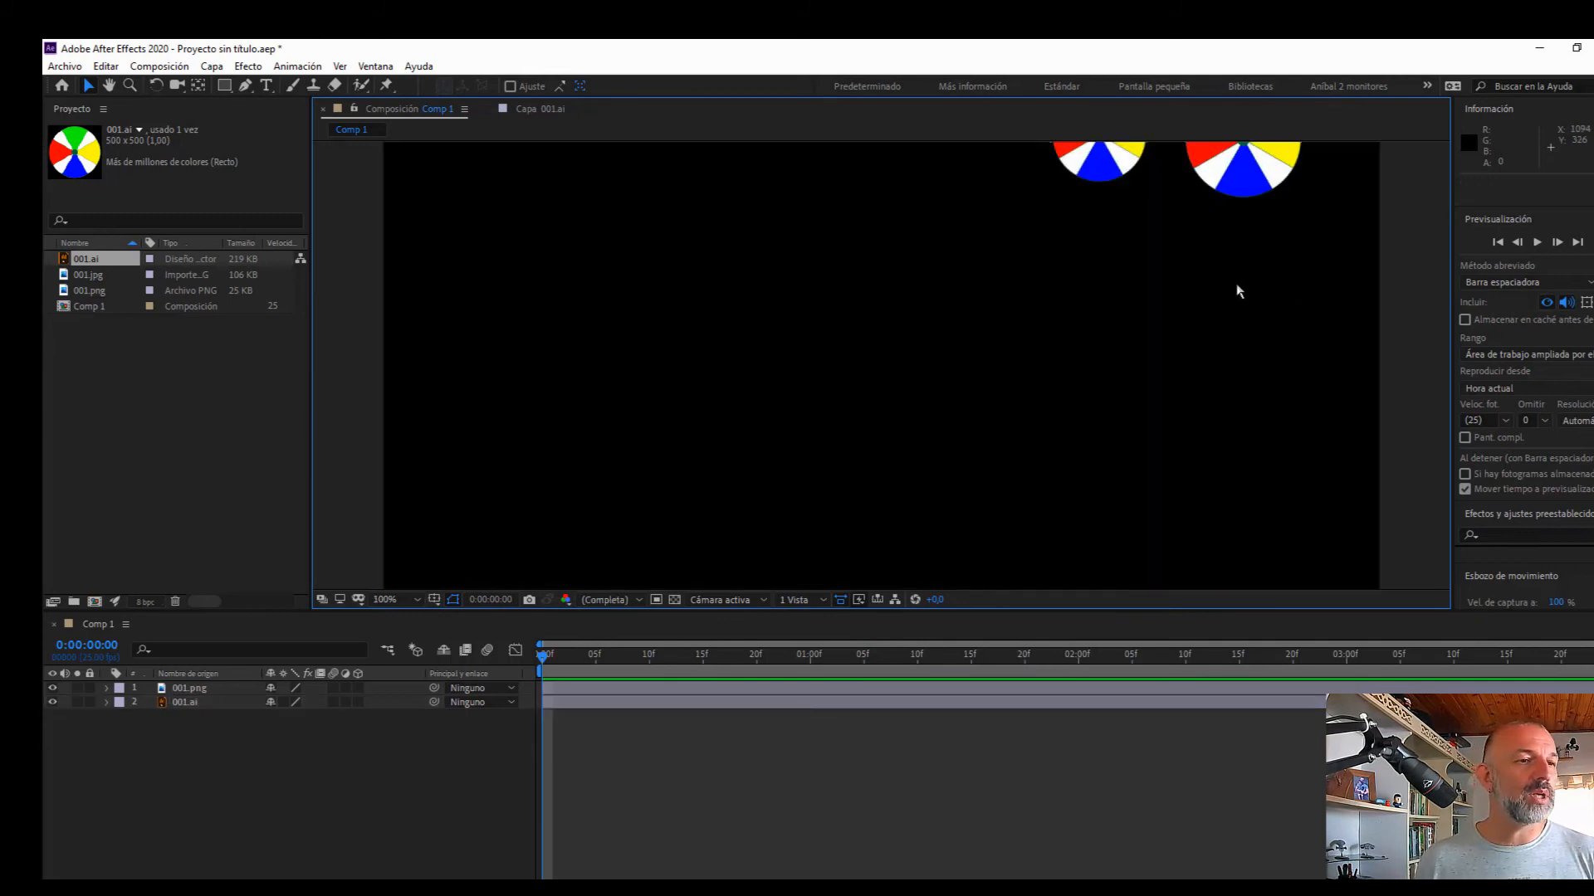
key(h)
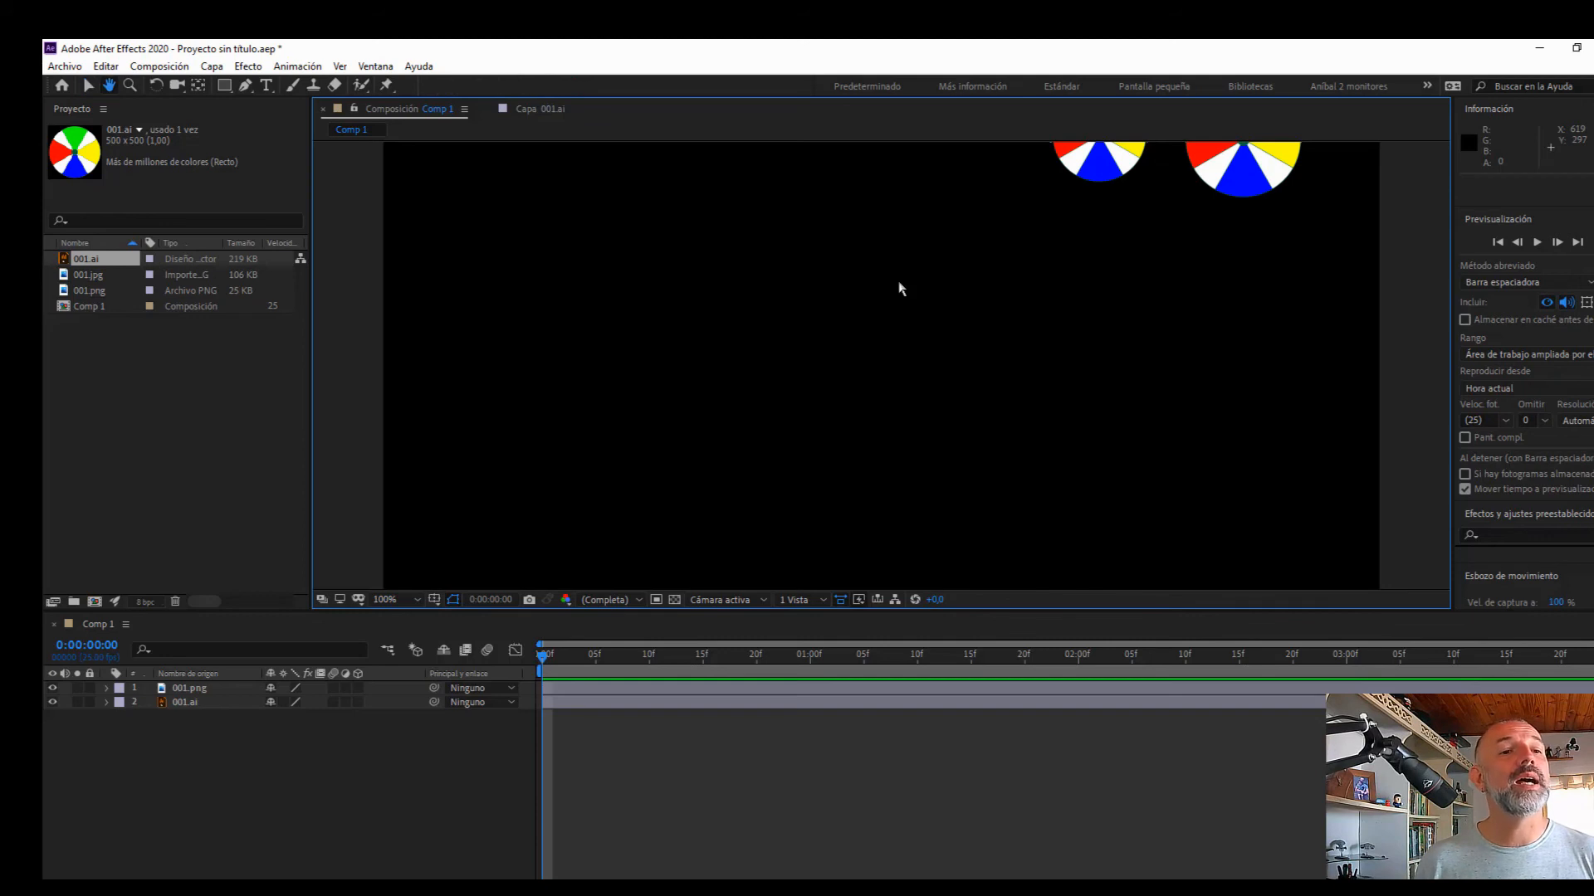
drag(910, 277, 655, 434)
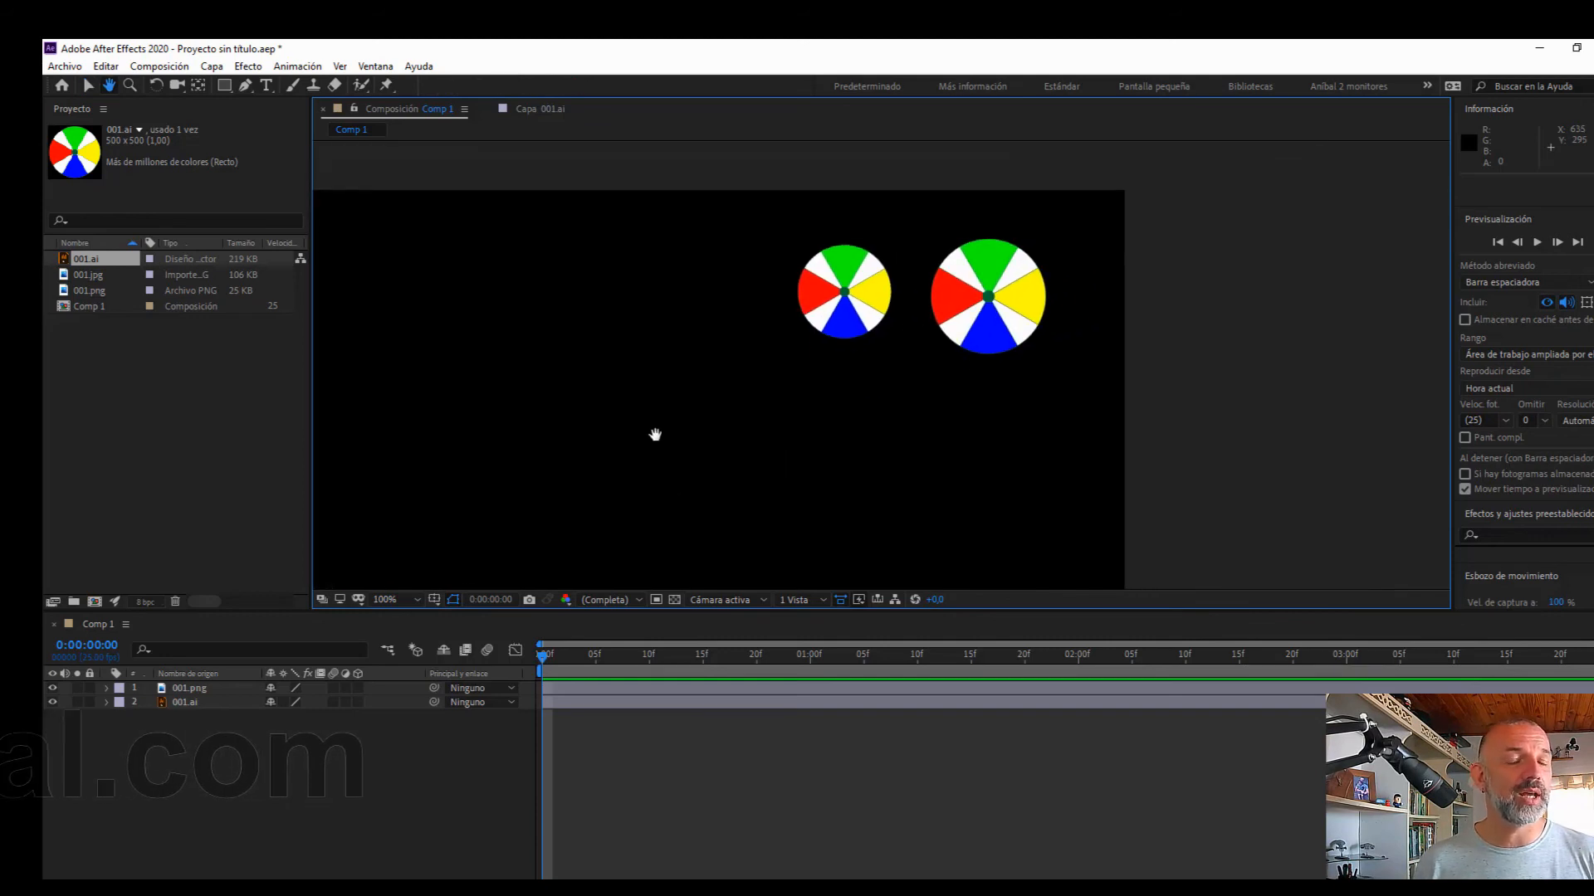
key(period)
key(period)
key(v)
drag(962, 284, 828, 554)
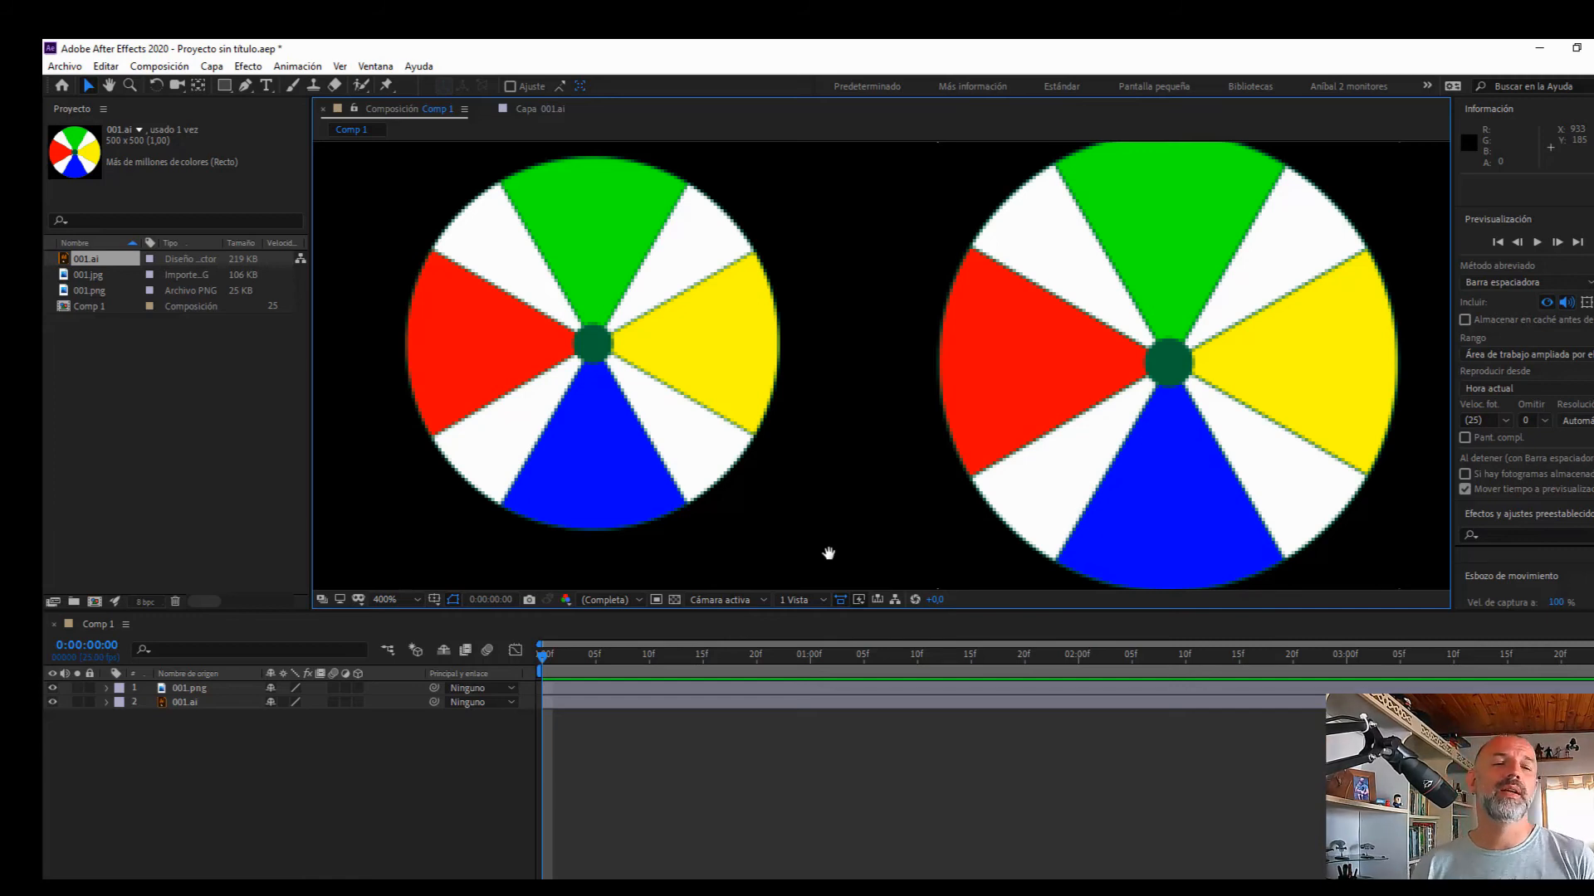
click(1009, 406)
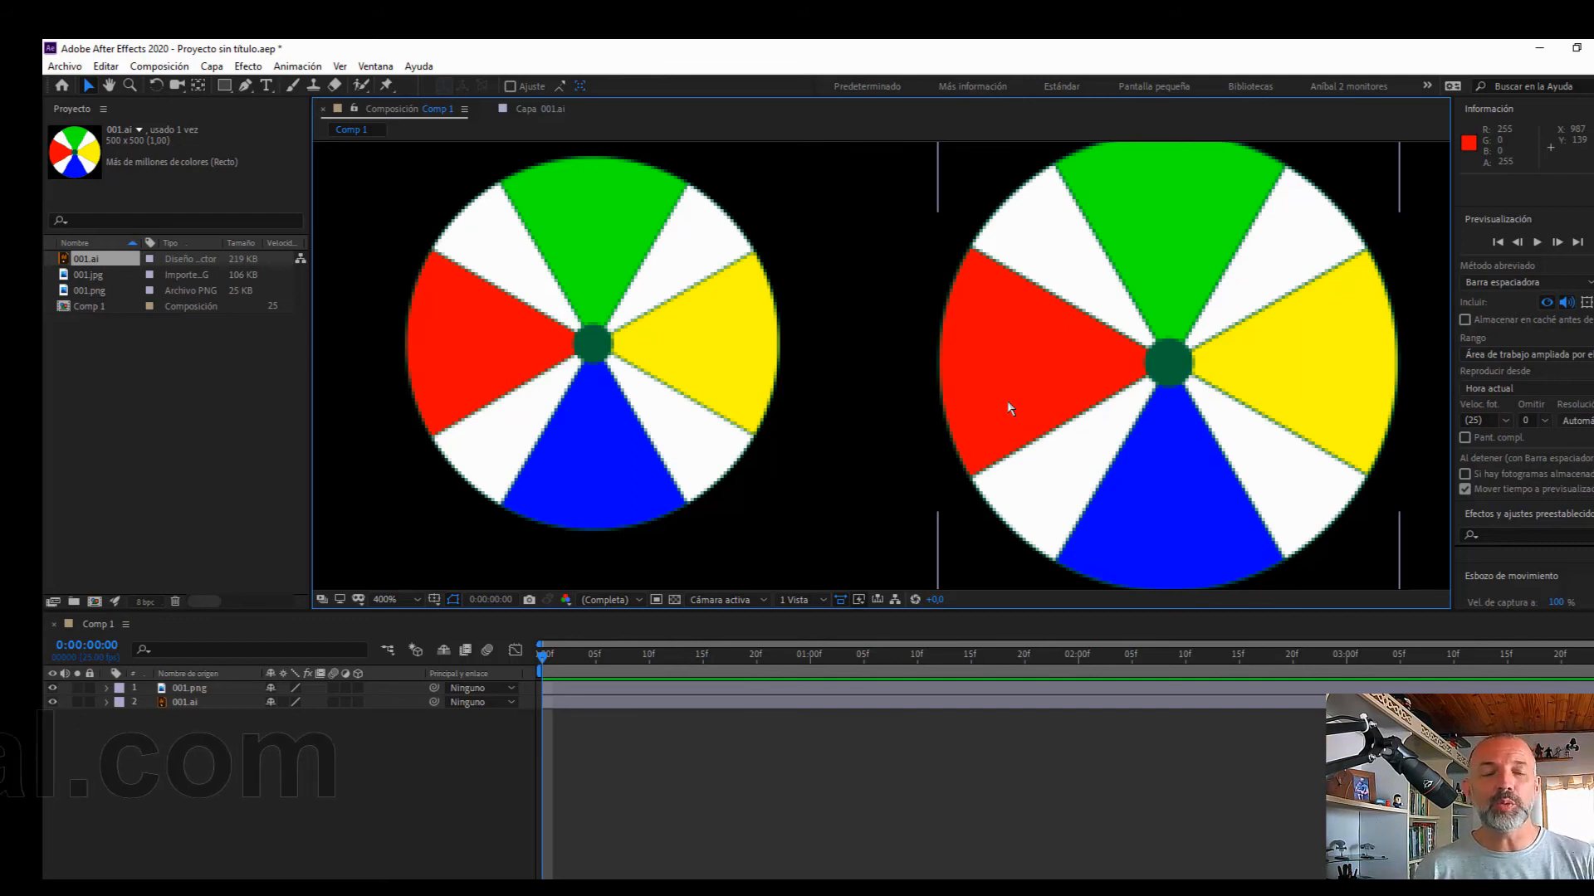
Turn on continuous rasterization for the 001.ai layer and compare its edges with the PNG wheel at 800% and lower magnifications
click(166, 706)
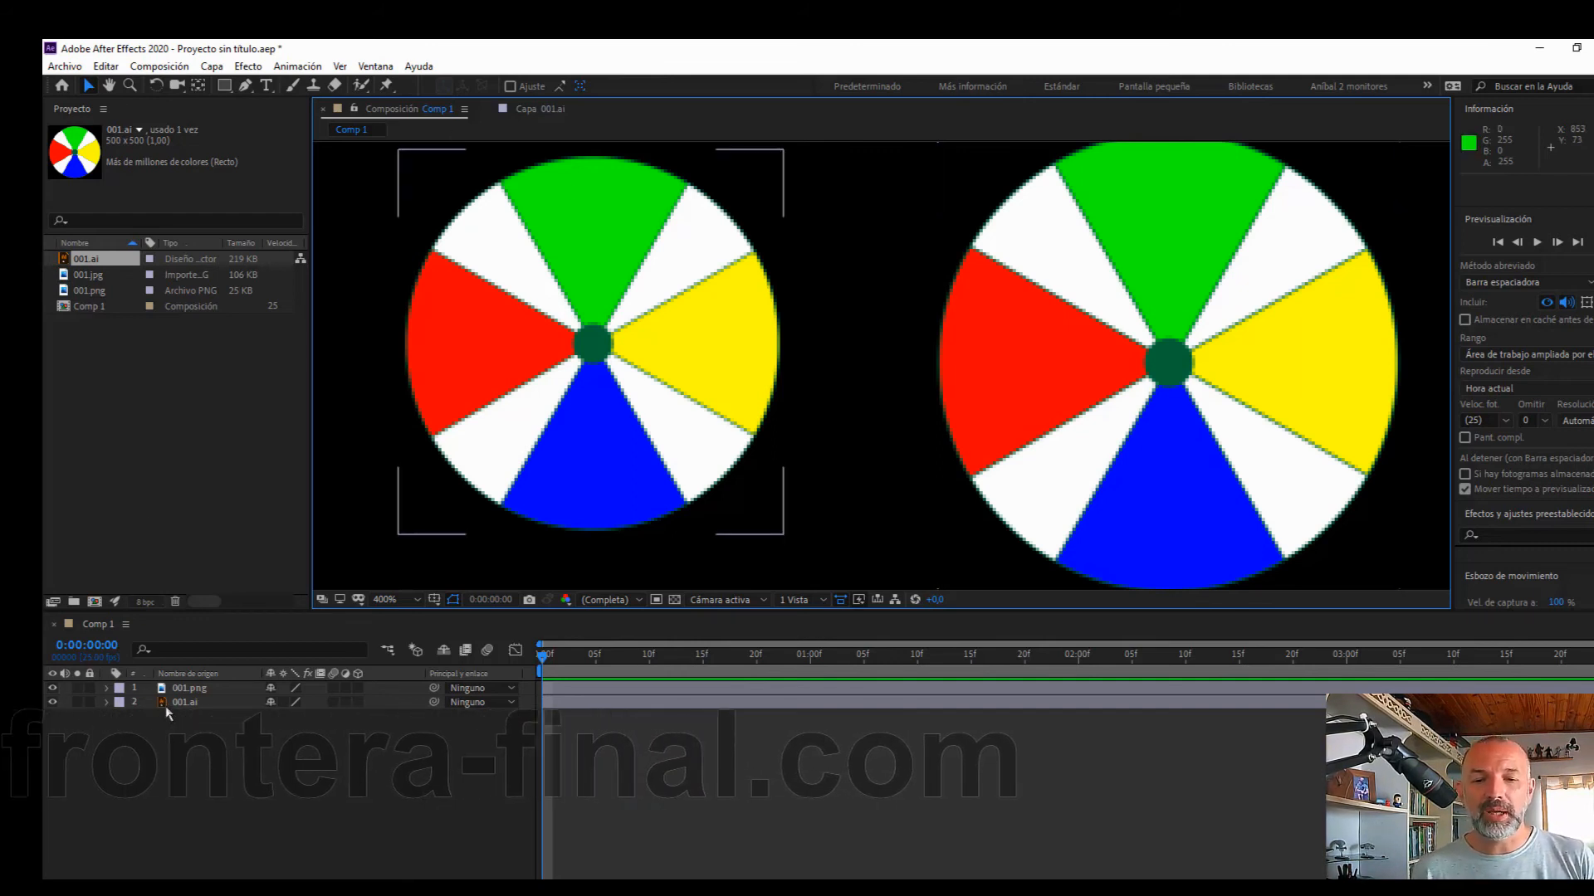
click(166, 707)
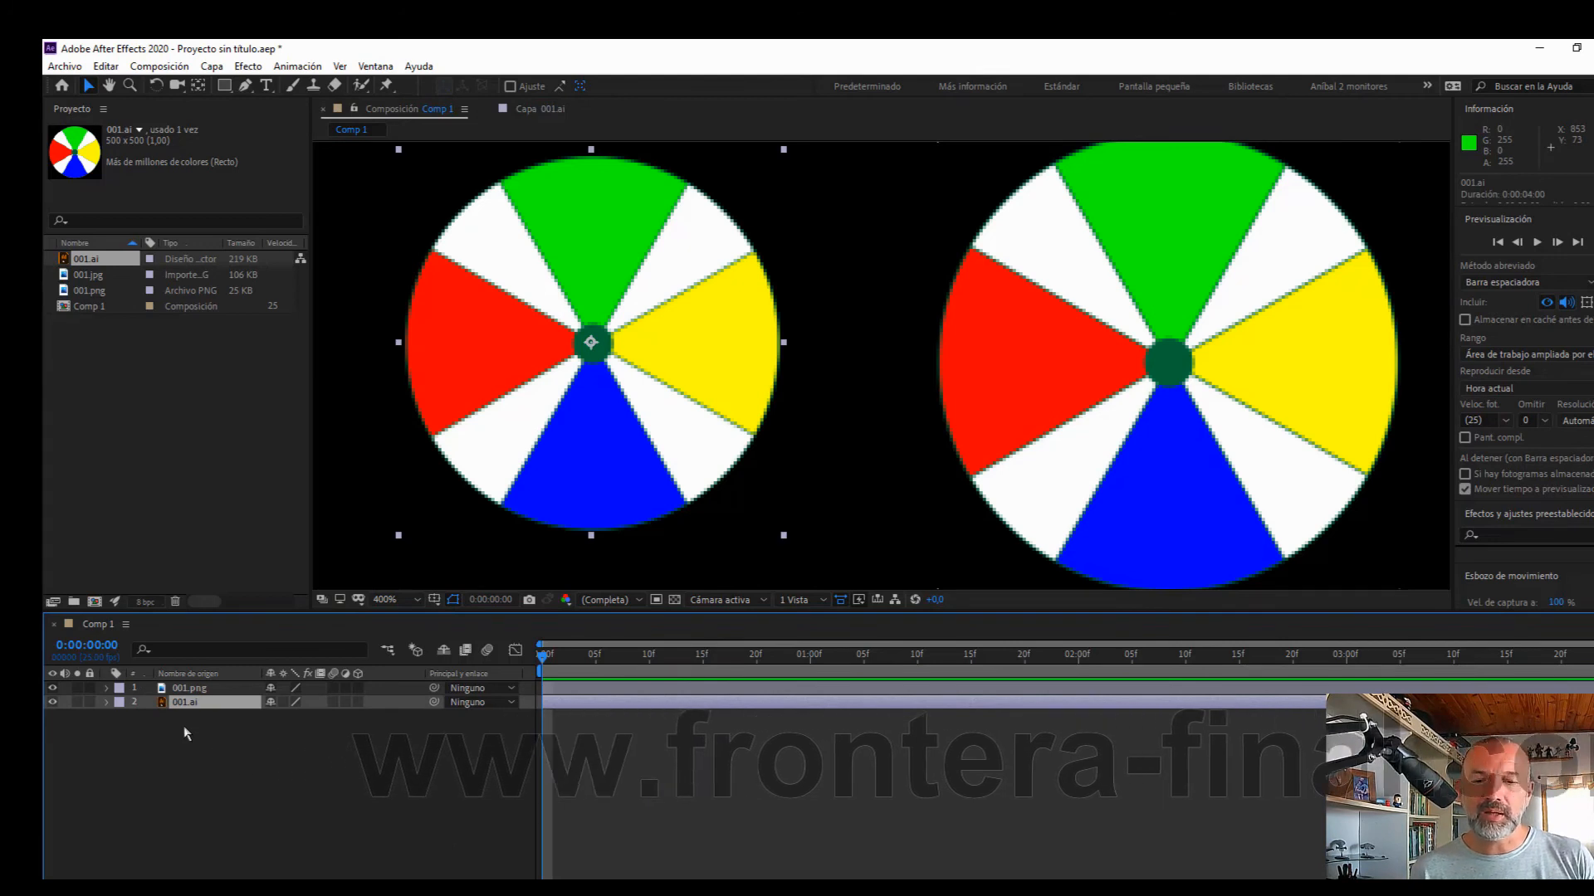
click(283, 702)
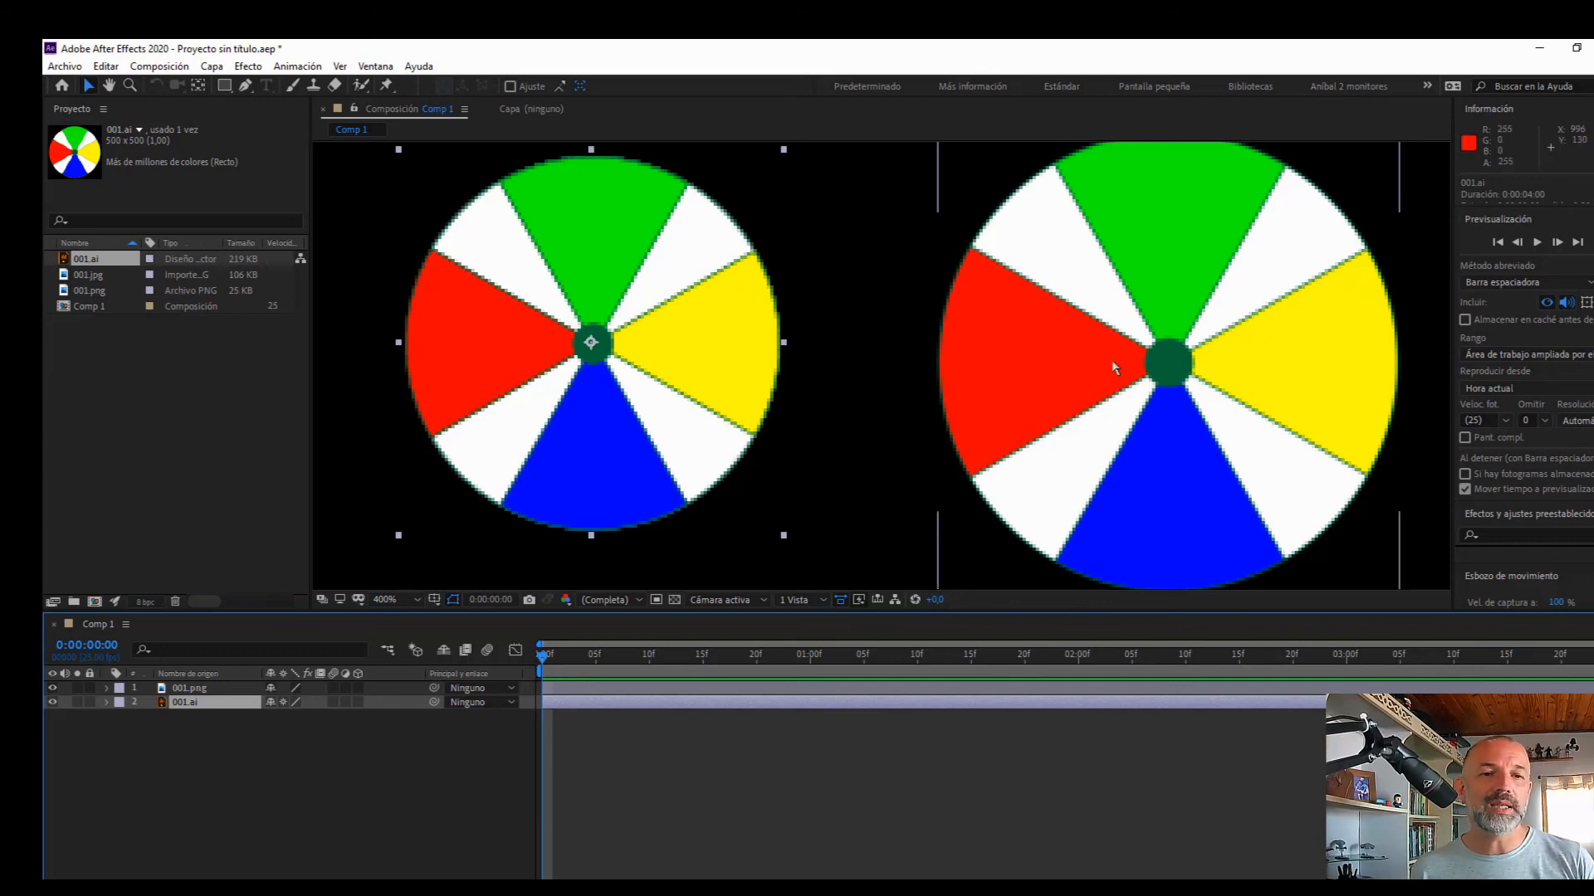
key(period)
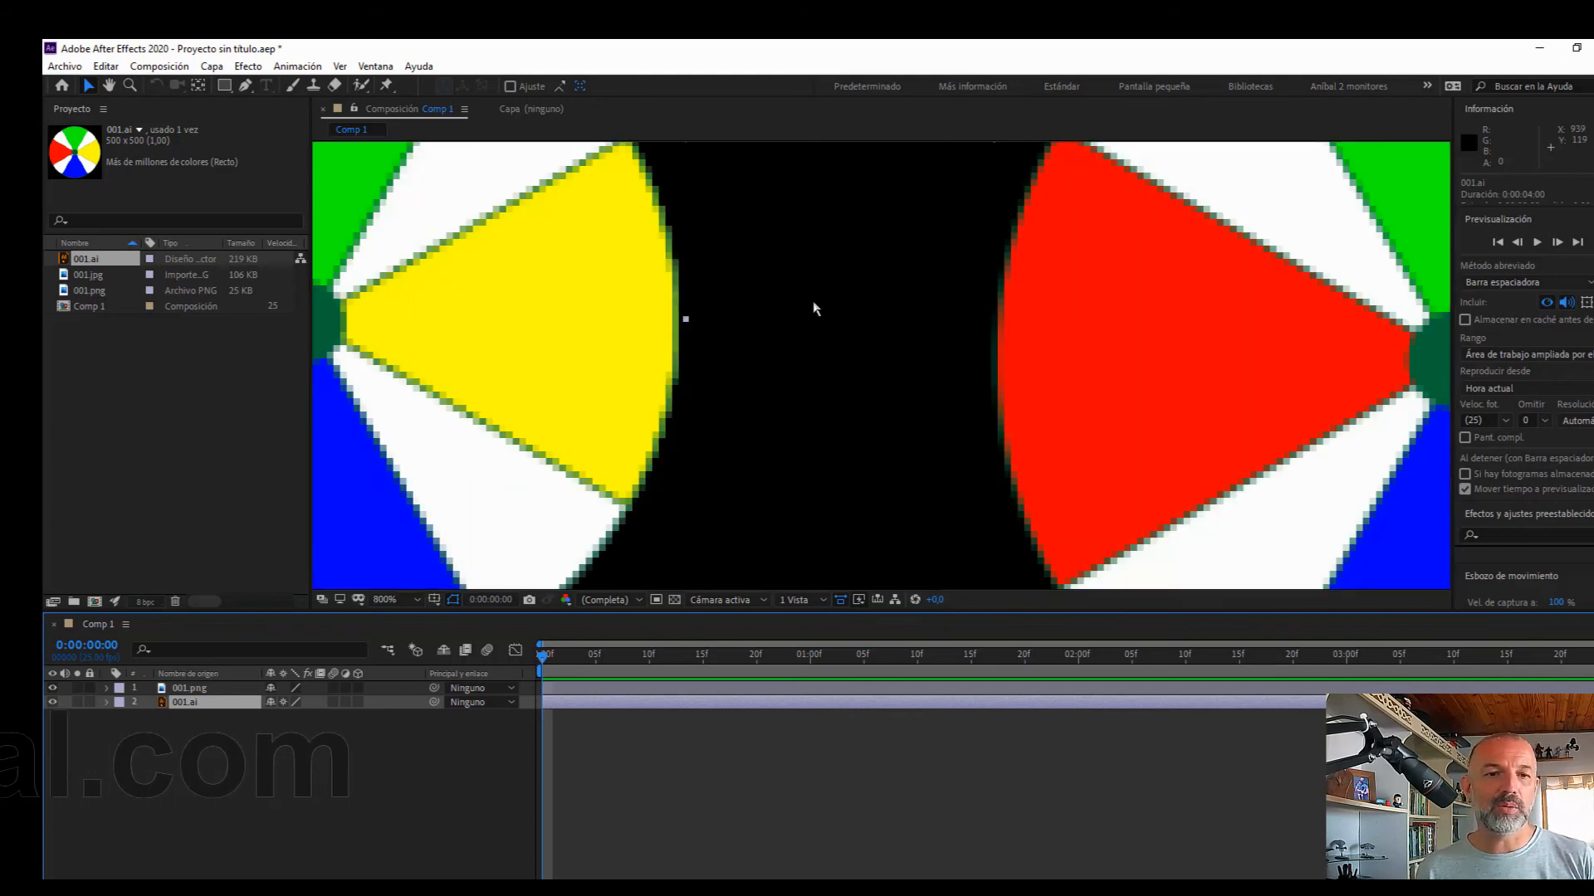
key(comma)
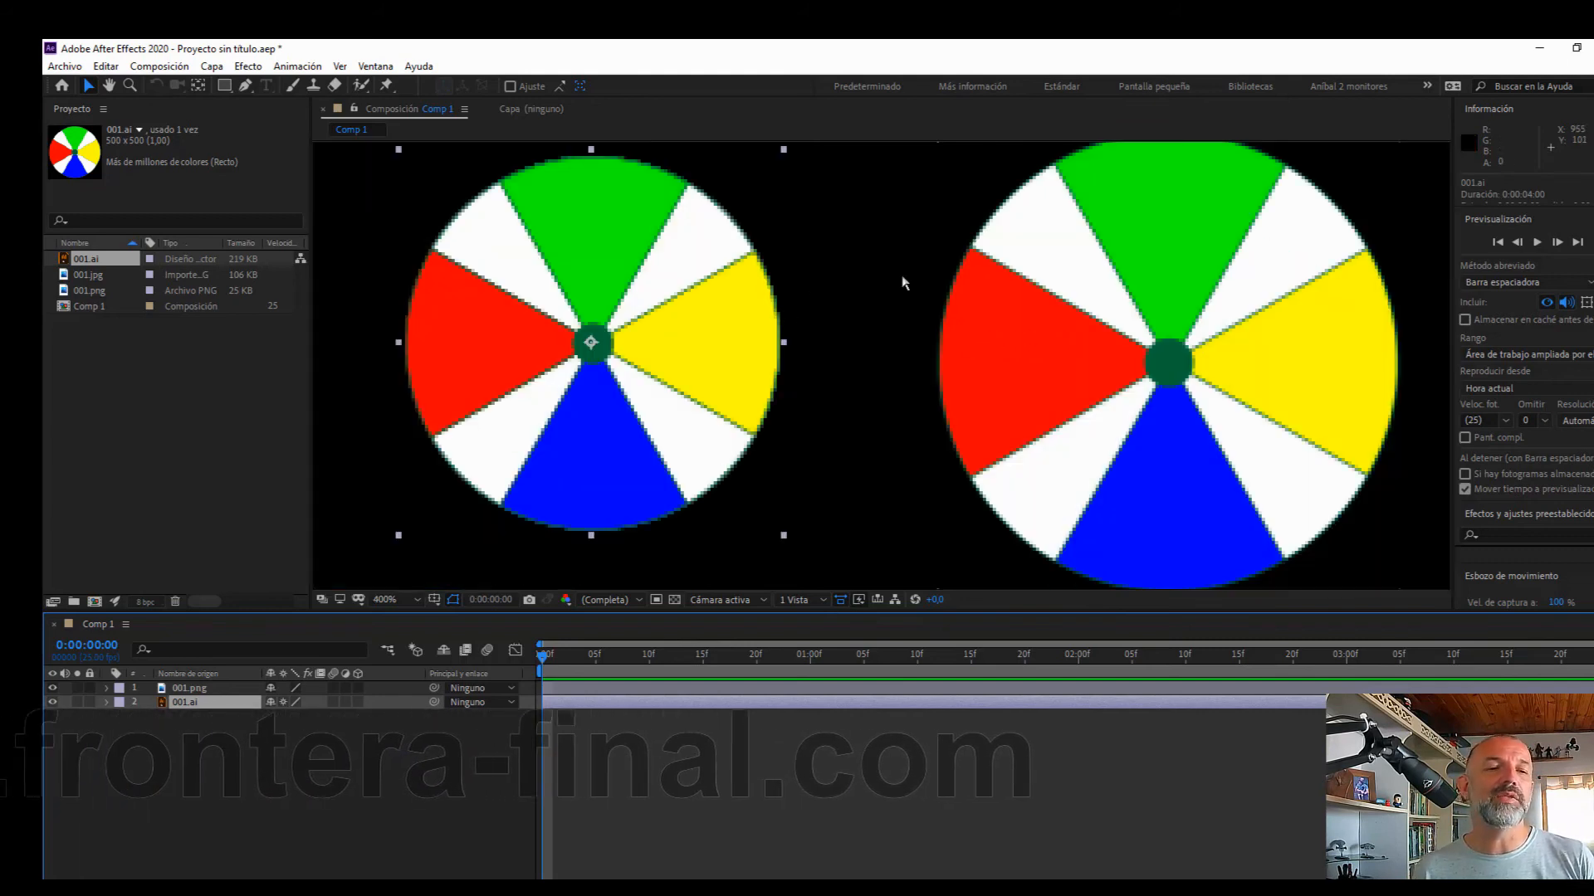
key(comma)
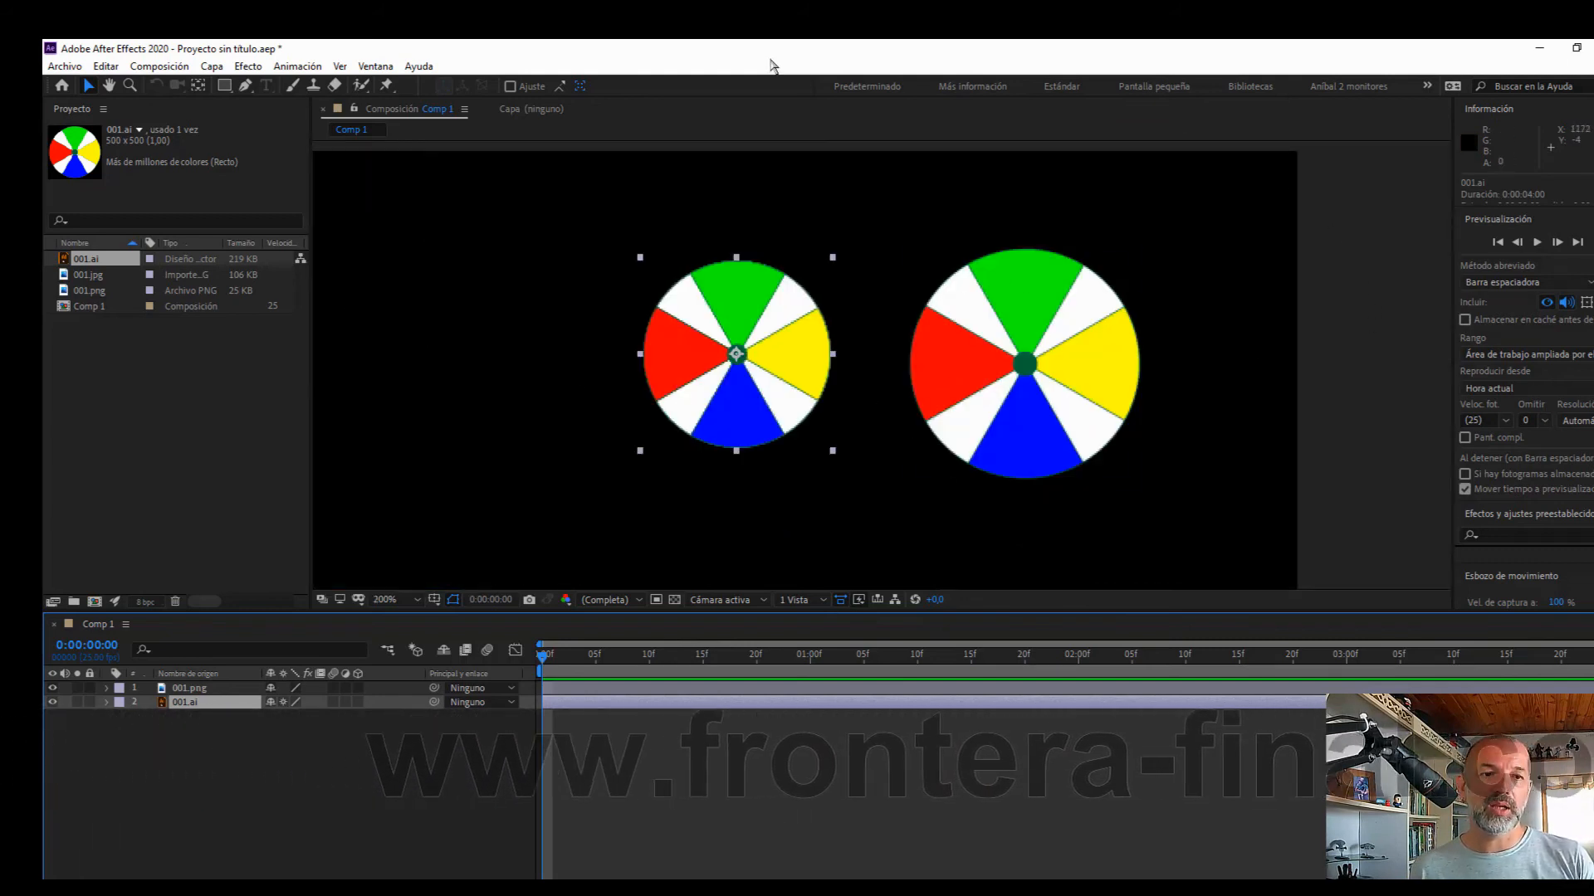
key(comma)
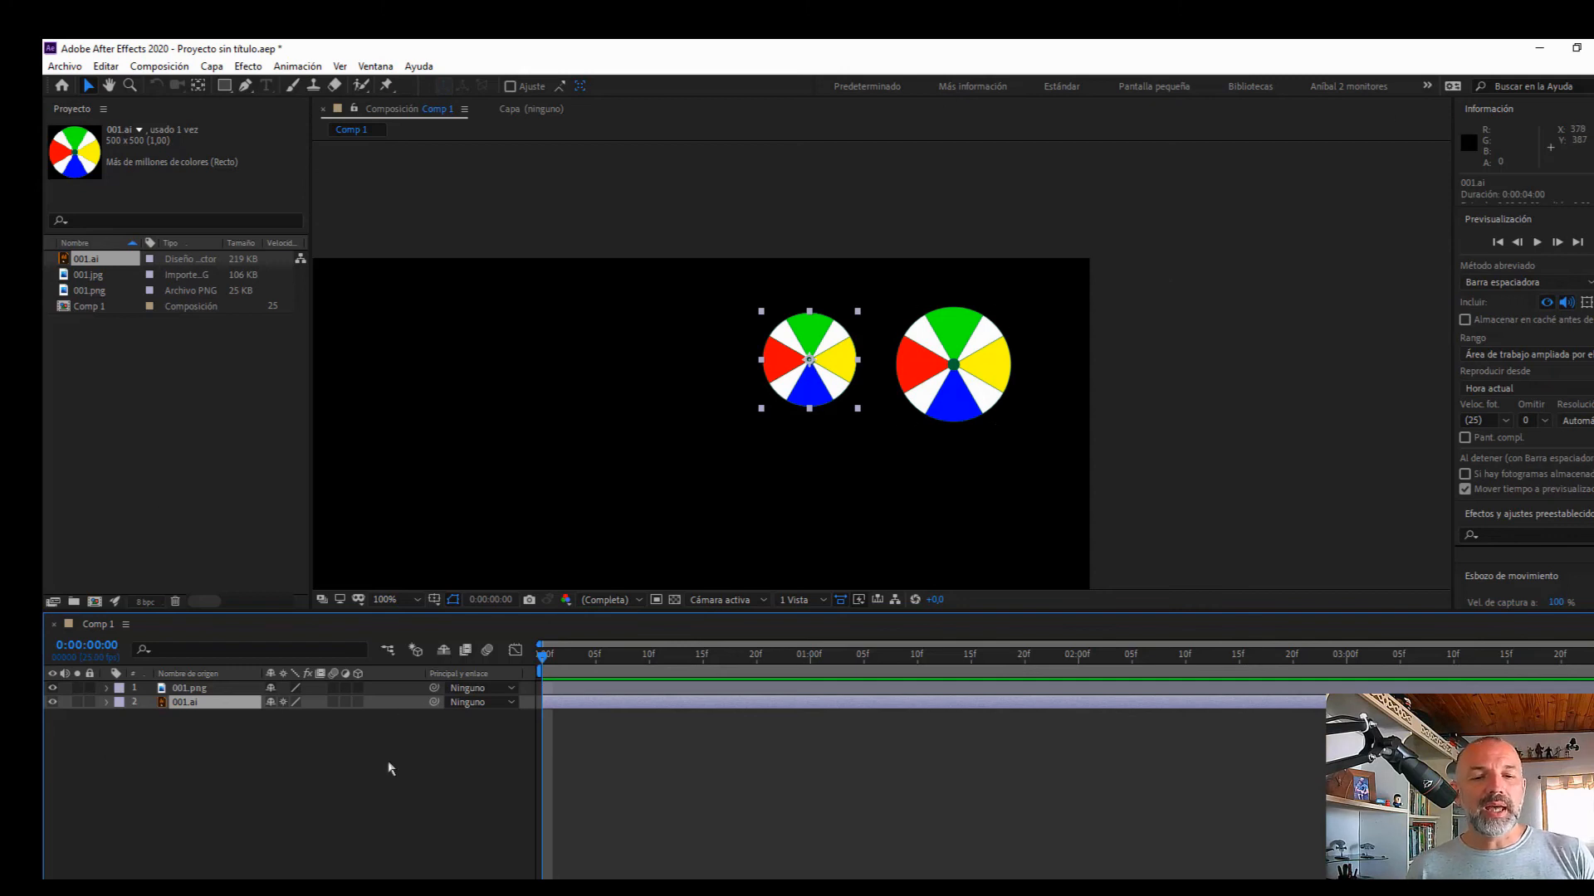
Expand the Transform properties of the 001.ai layer and view the composition at 200%
click(106, 702)
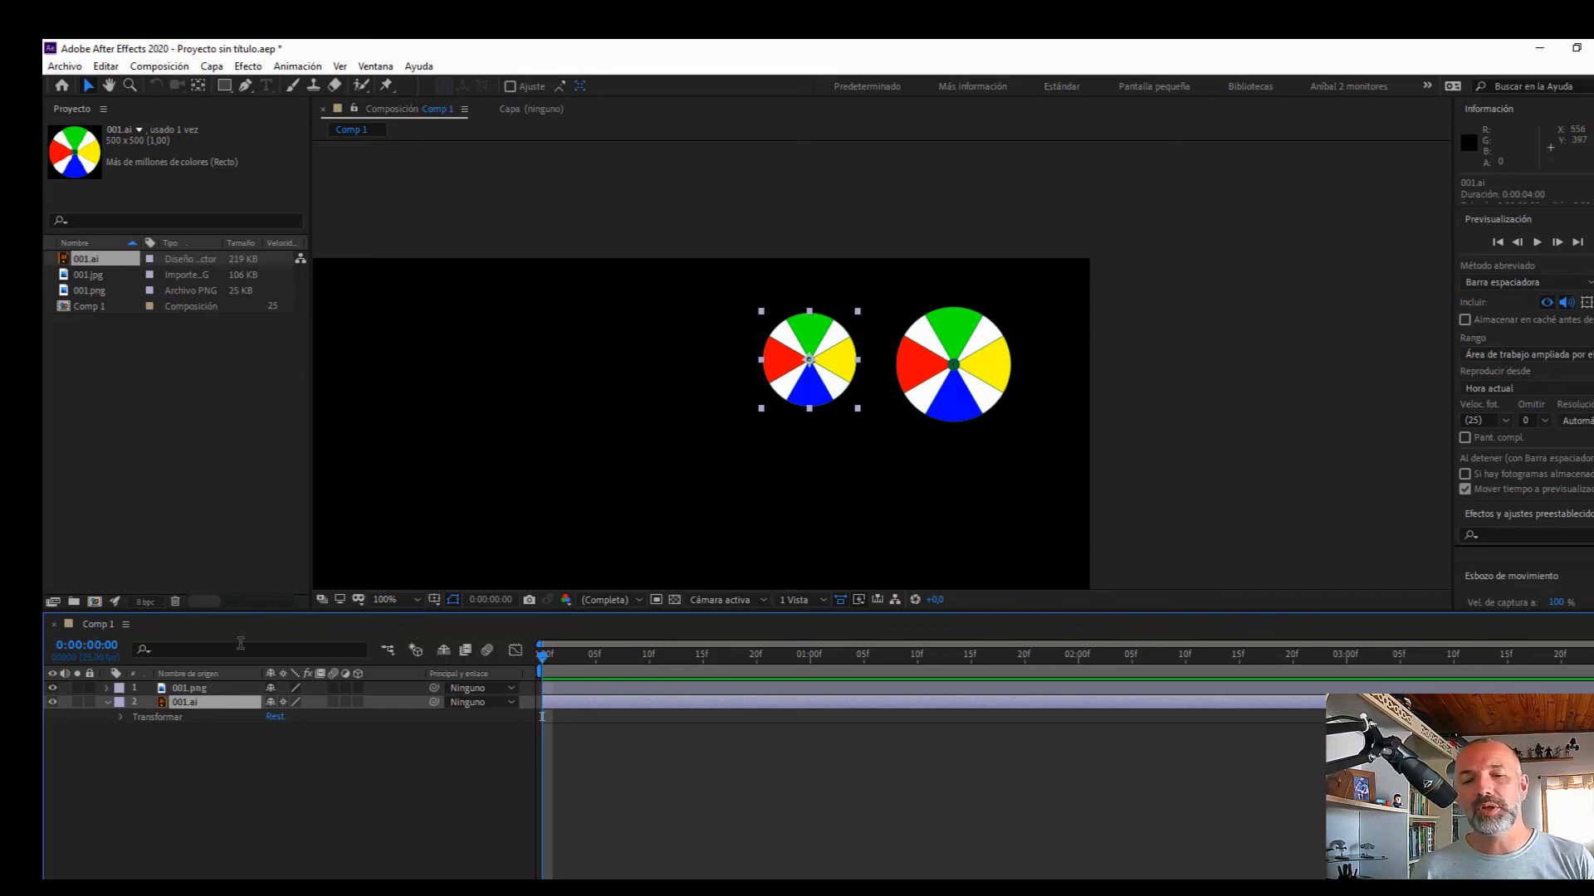
click(121, 717)
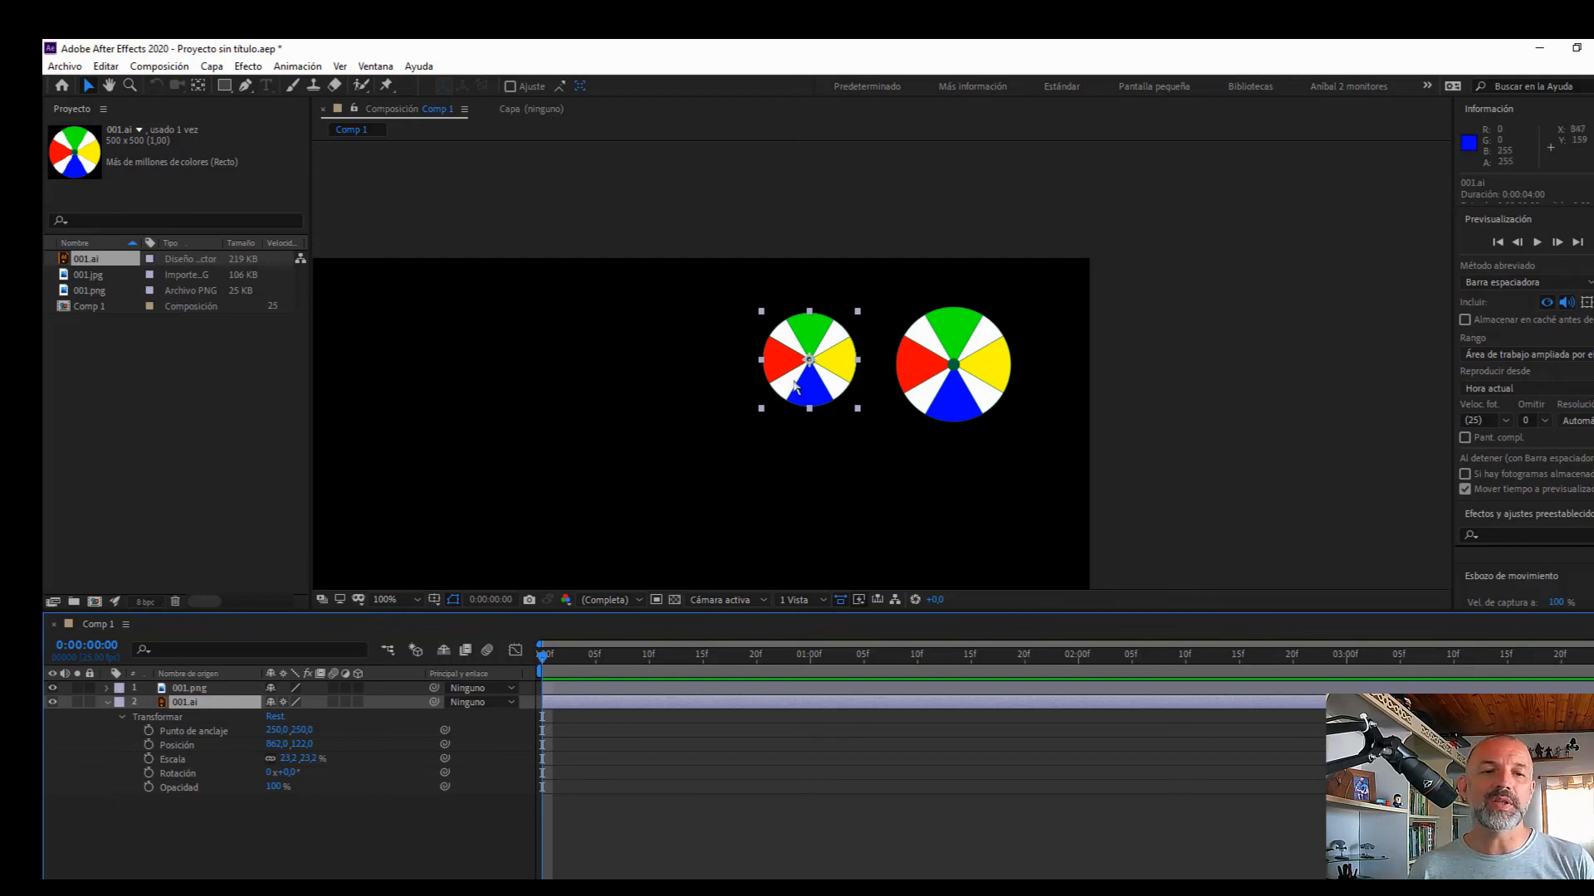
key(period)
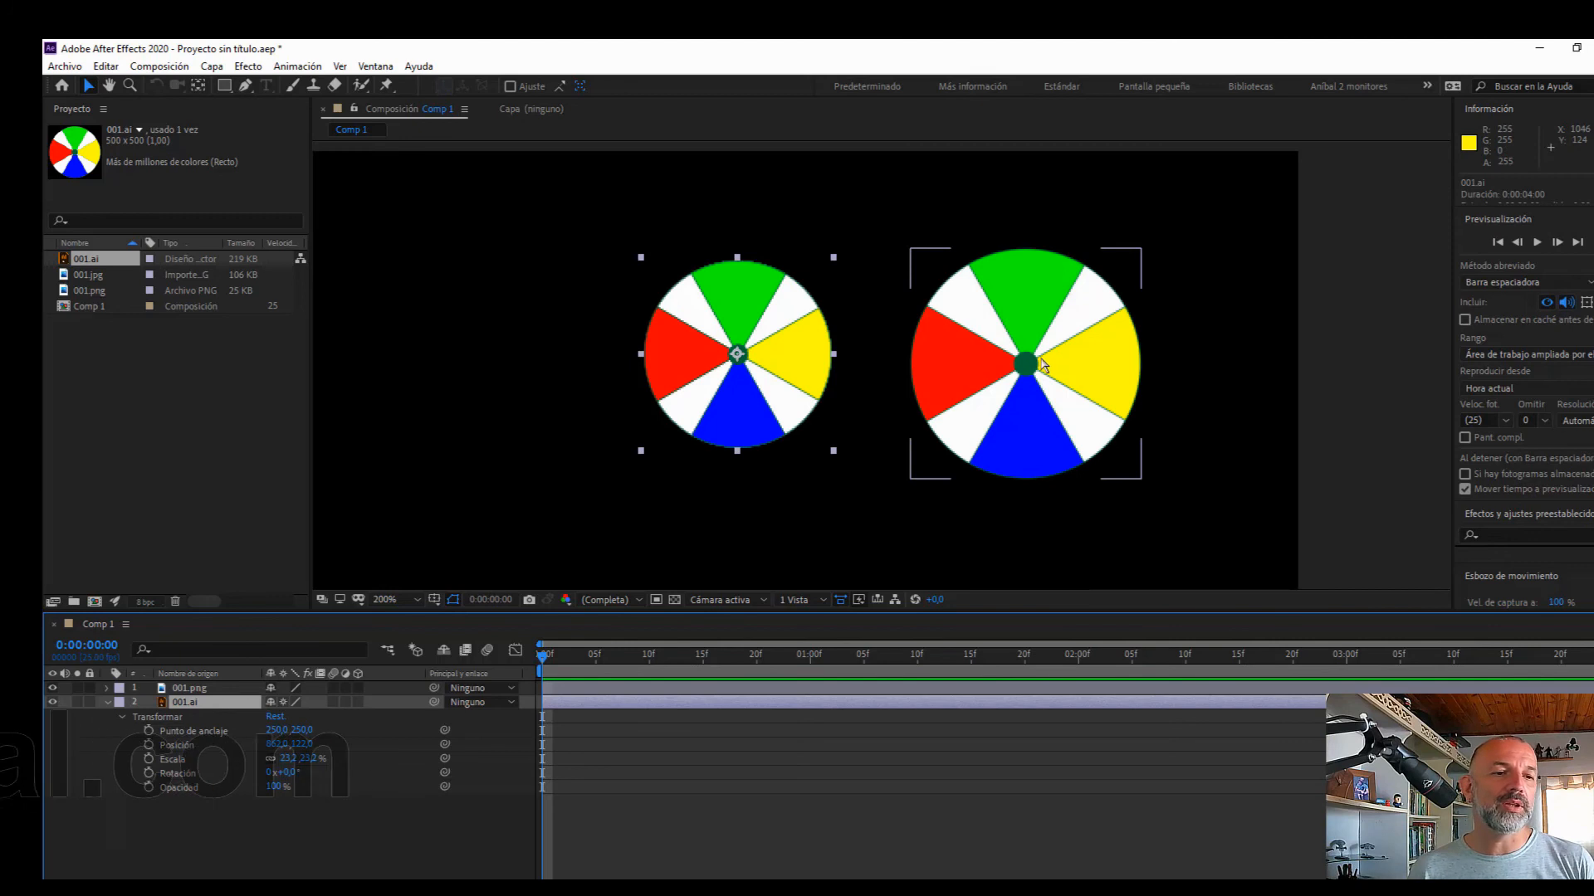
Move the anchor point of the 001.png wheel from its centre to near the lower-left corner of its bounding box
click(1037, 390)
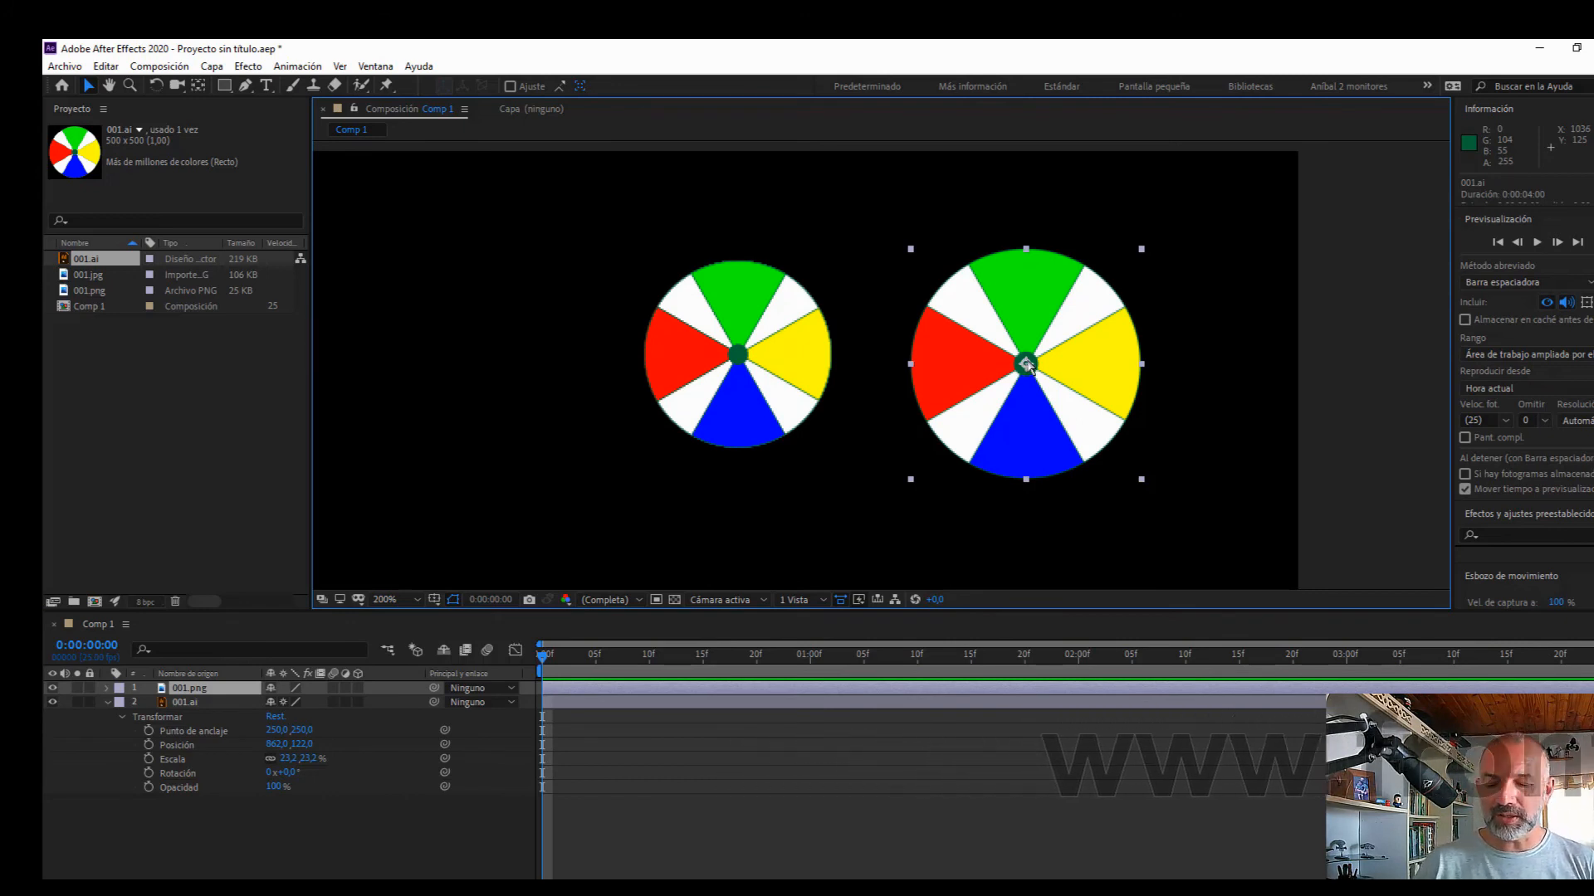
key(y)
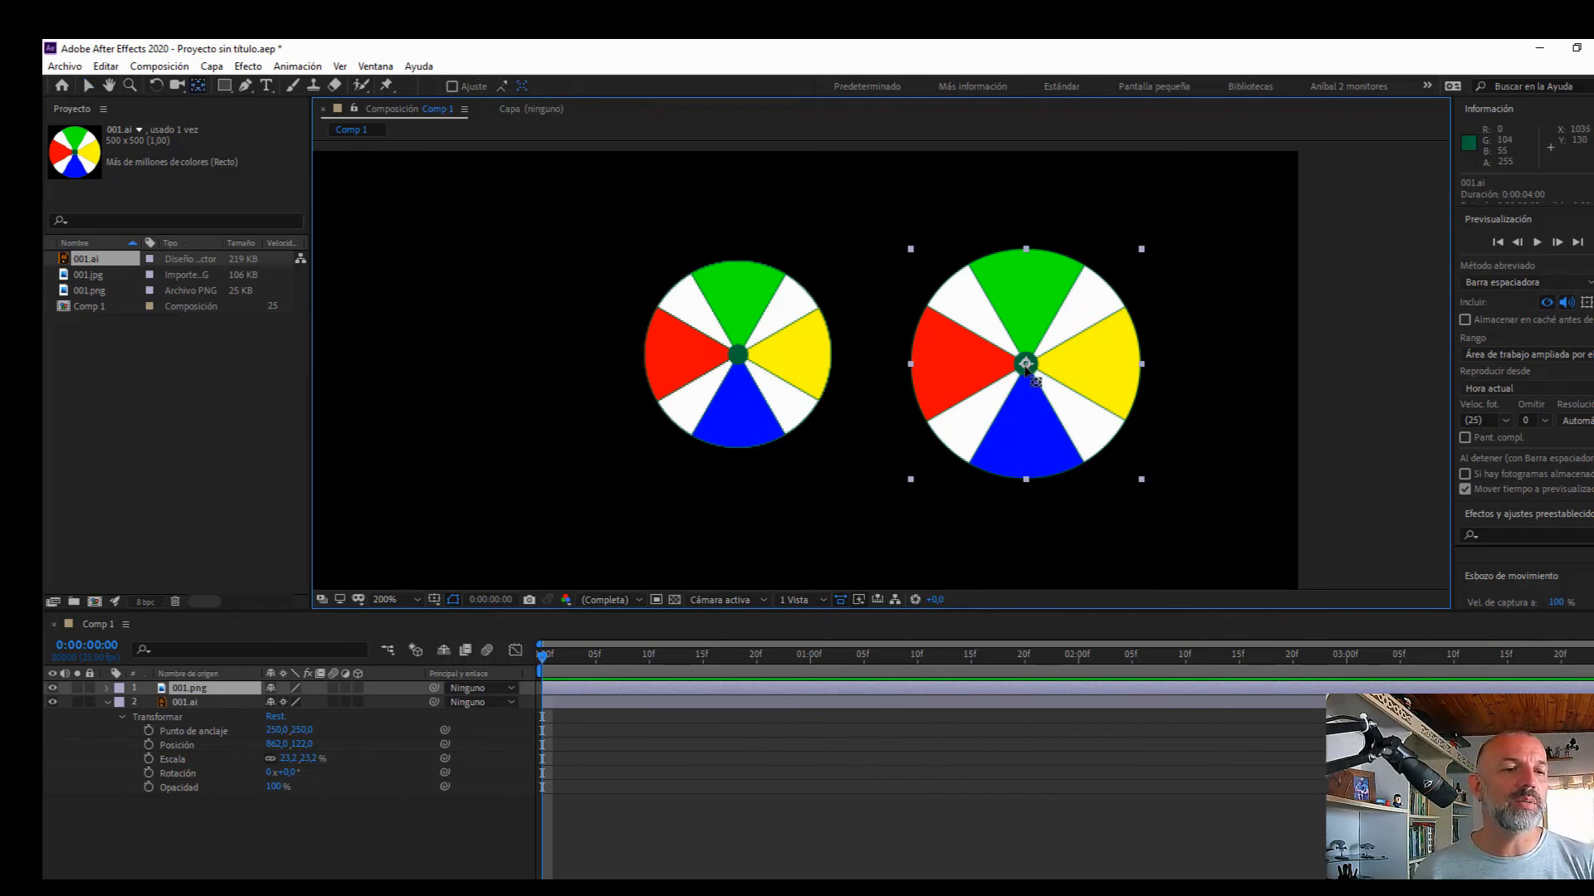
drag(1026, 364, 936, 475)
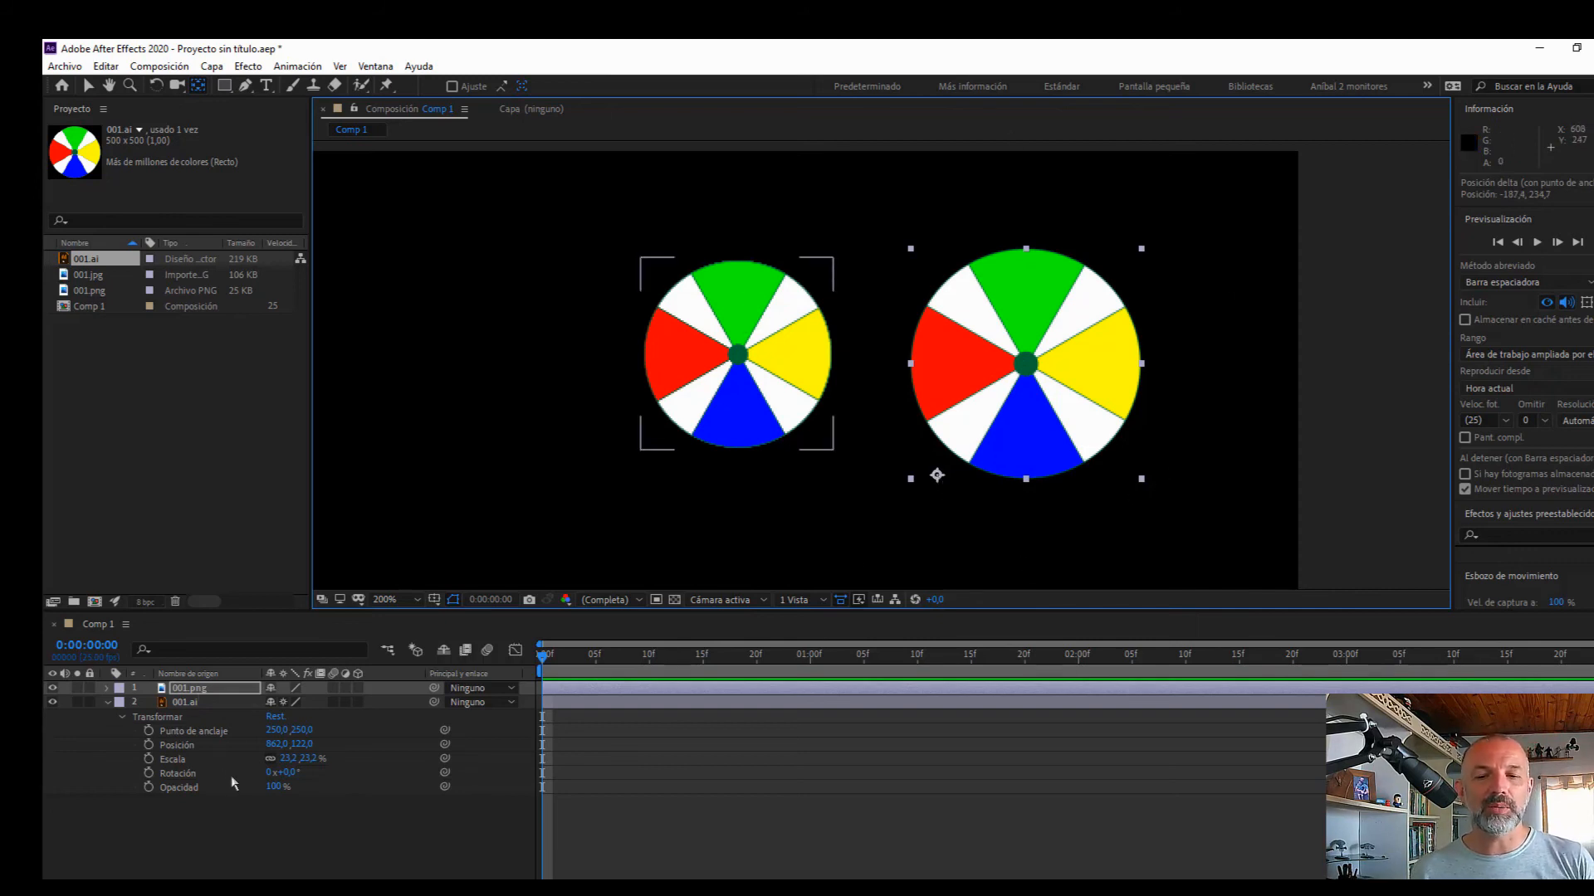
Rotate the 001.ai wheel around its central anchor point to 36° and reselect the 001.png wheel
drag(284, 773, 301, 774)
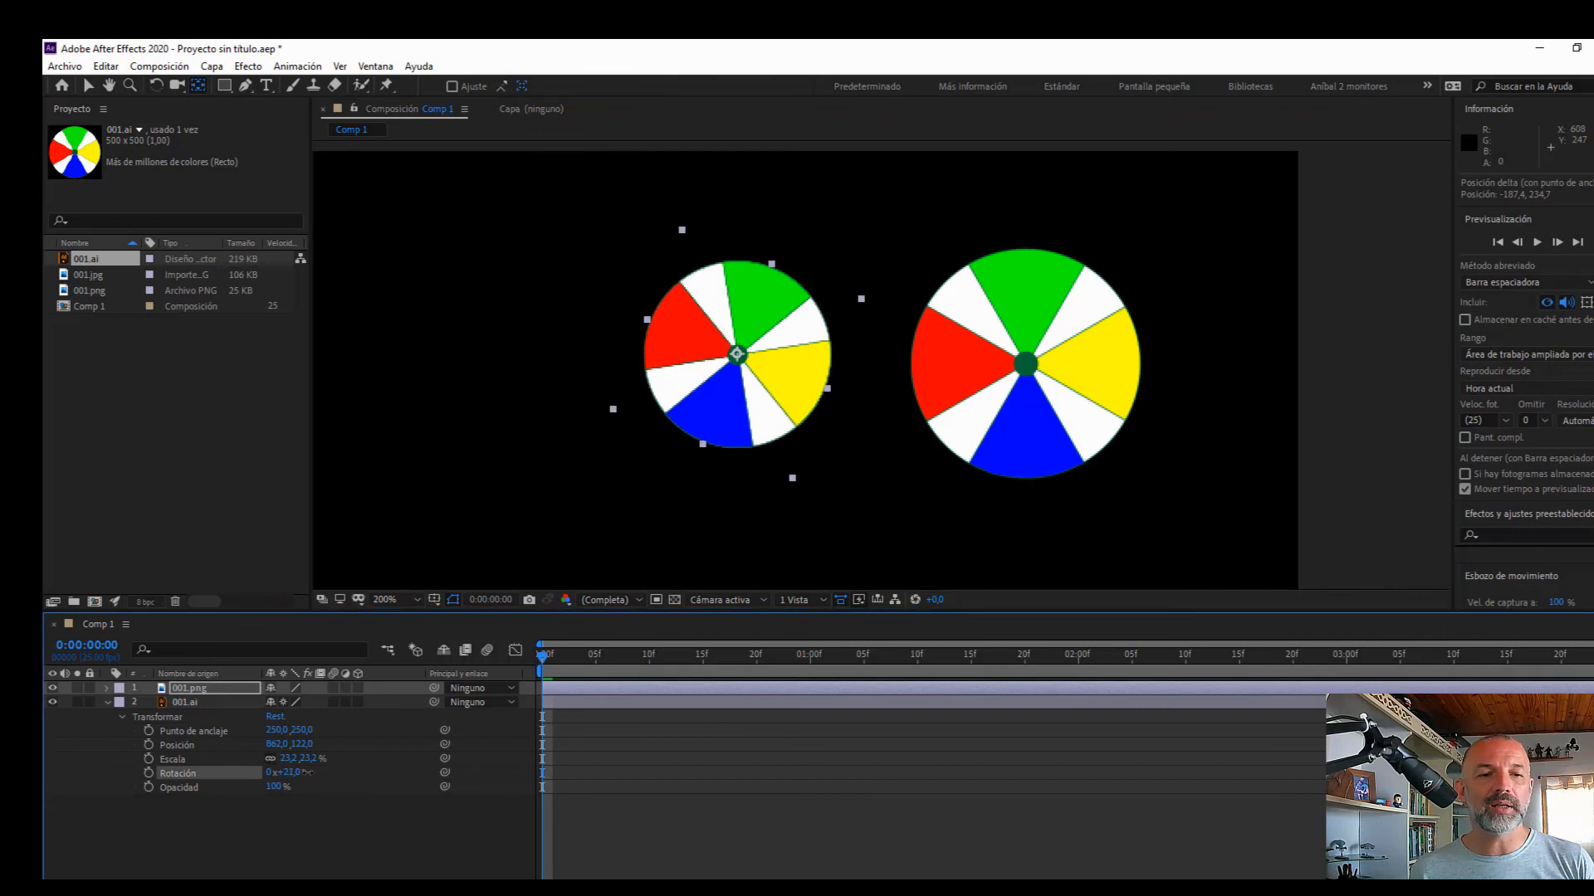
click(1092, 343)
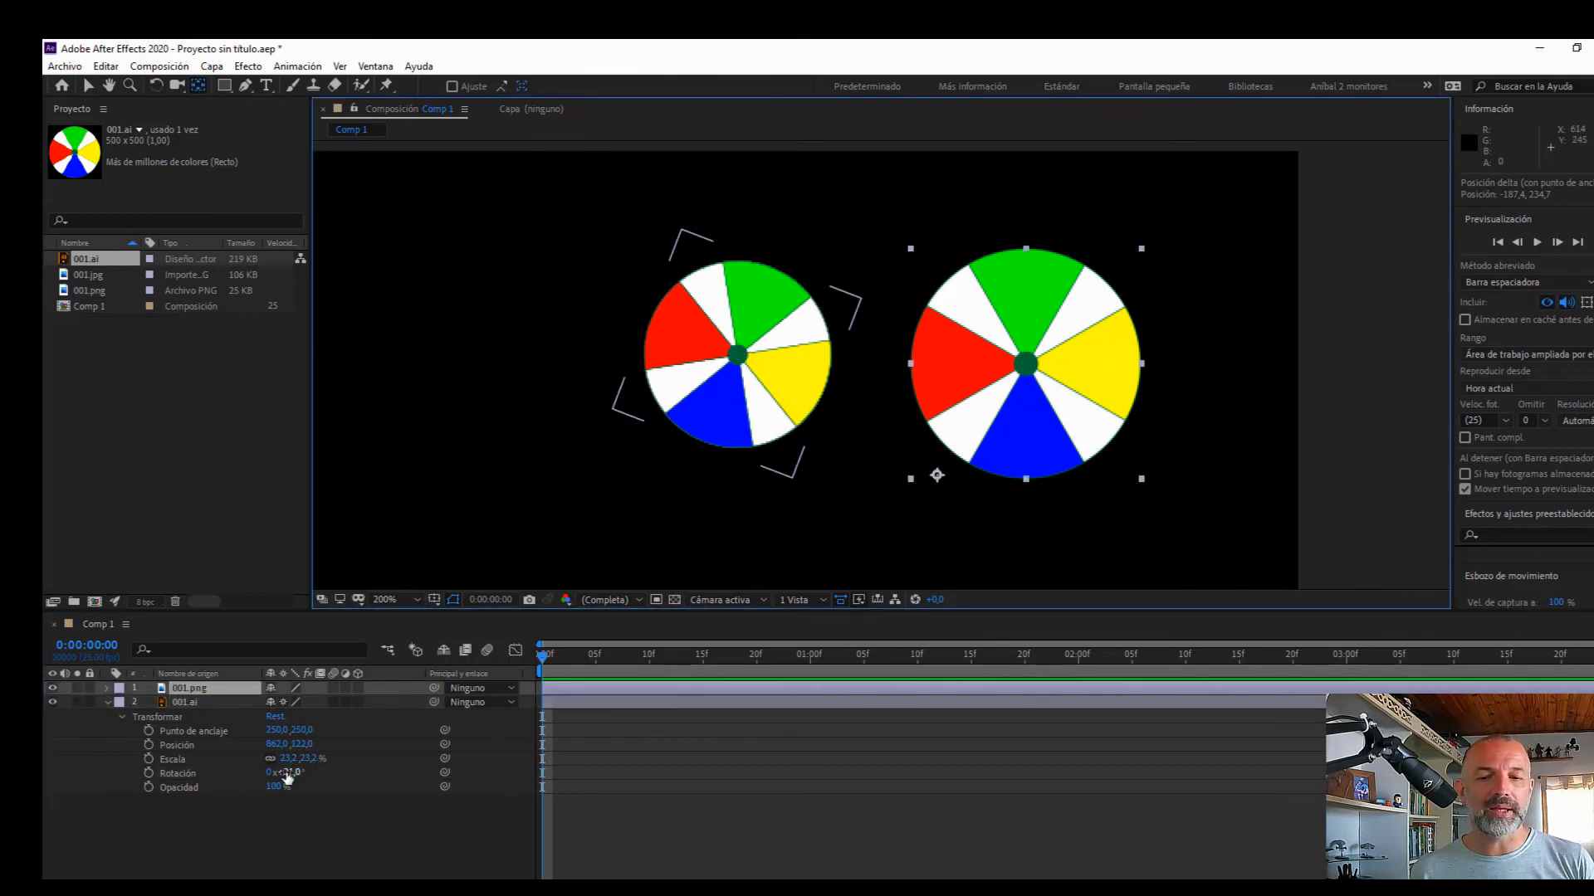
drag(285, 774, 300, 772)
click(1083, 415)
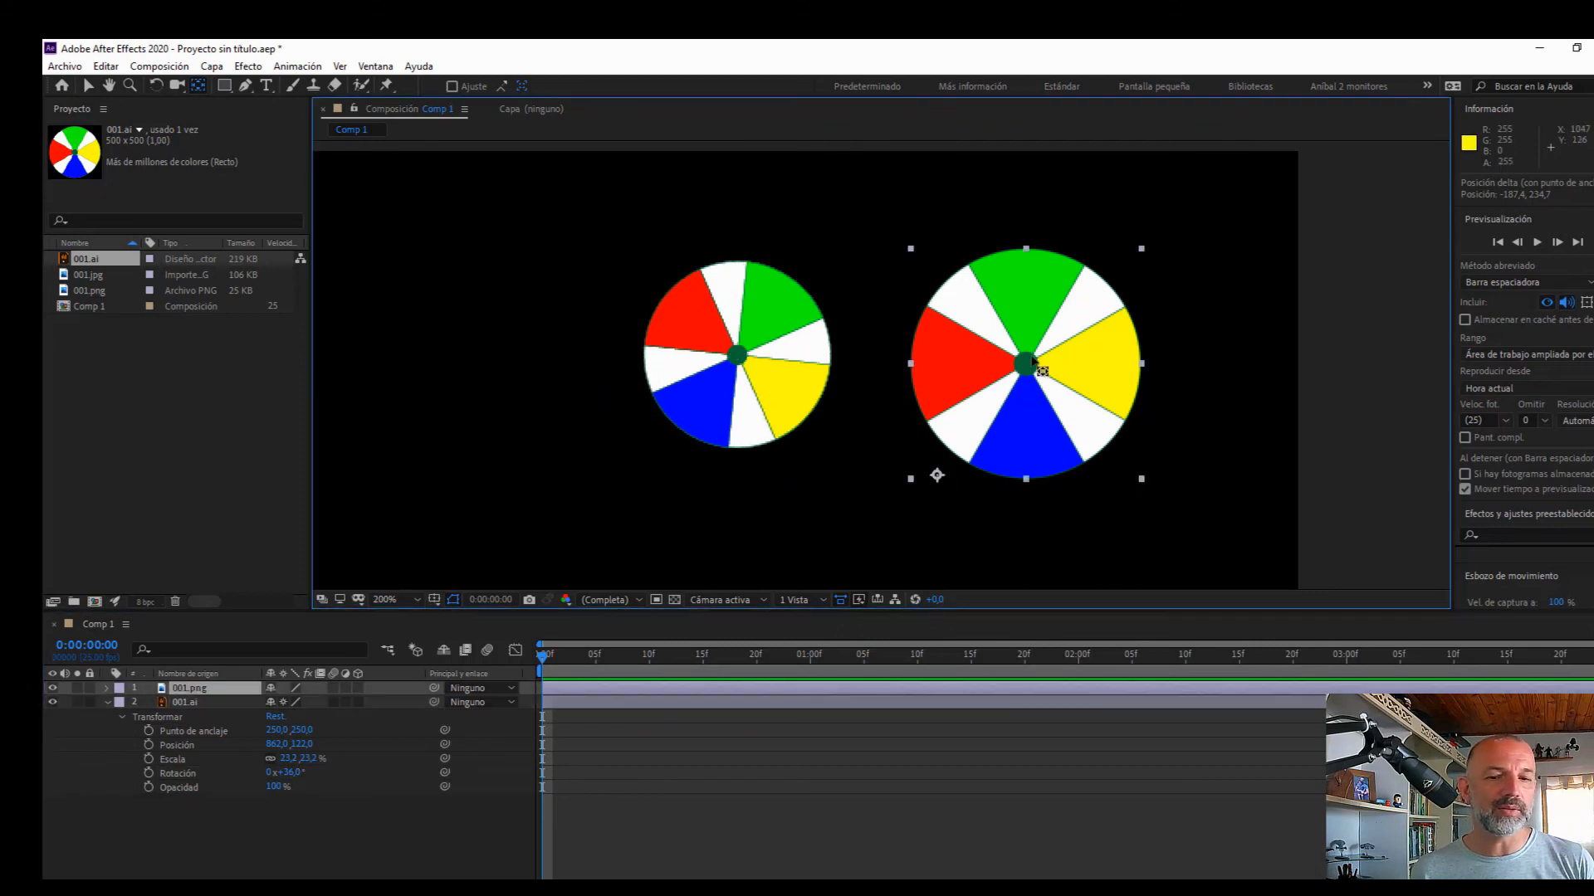
Collapse the 001.ai layer, expand the Transform properties of 001.png and rotate its wheel around the off-centre anchor point to 1x+2°
click(107, 702)
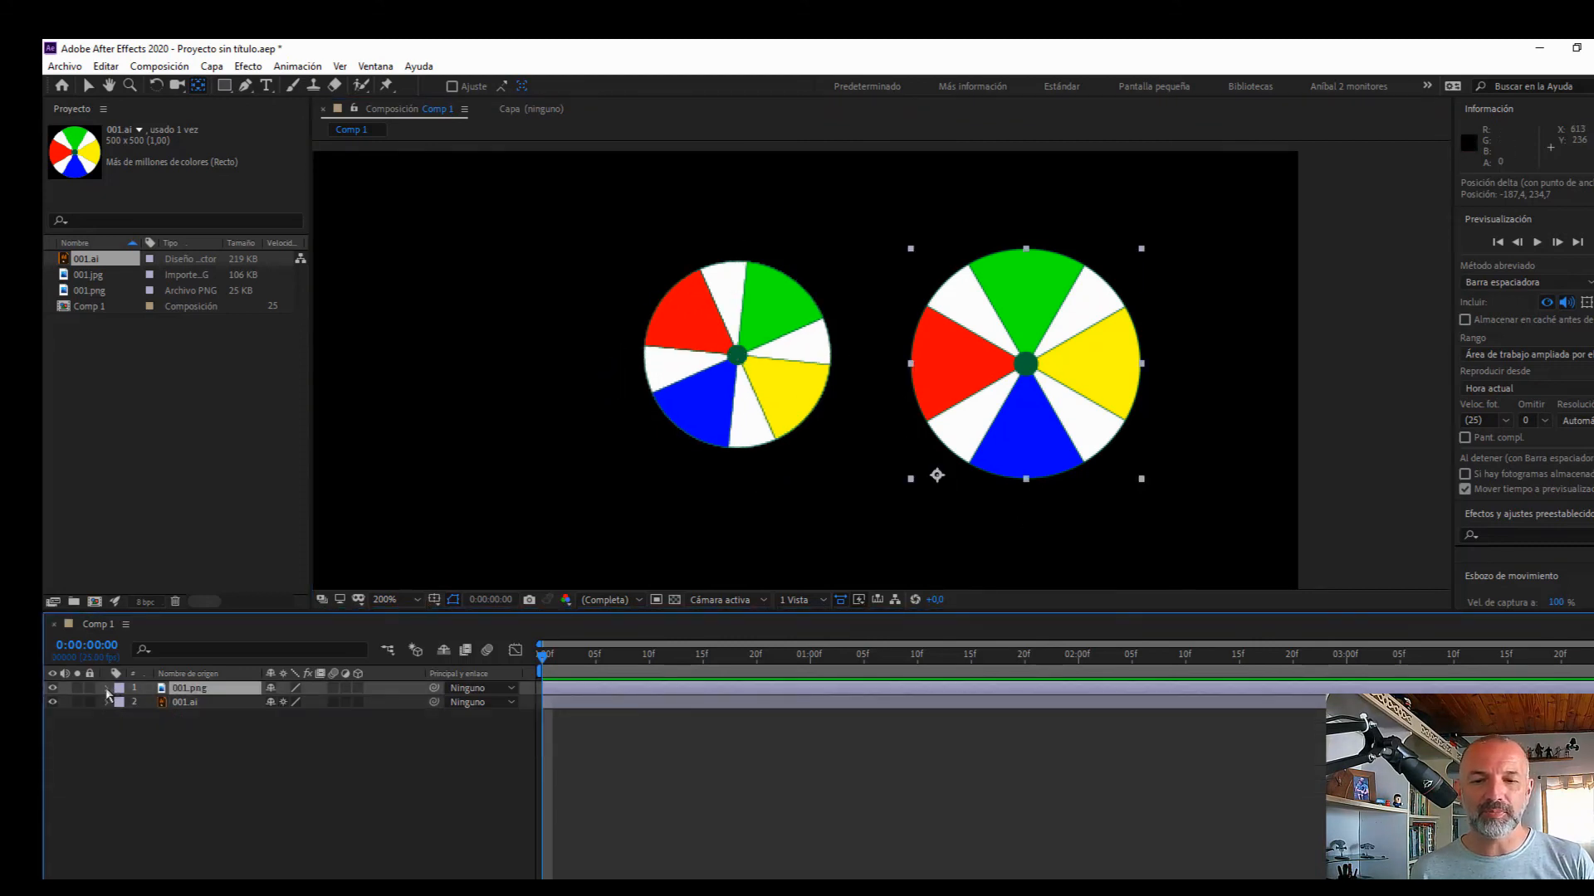
click(107, 689)
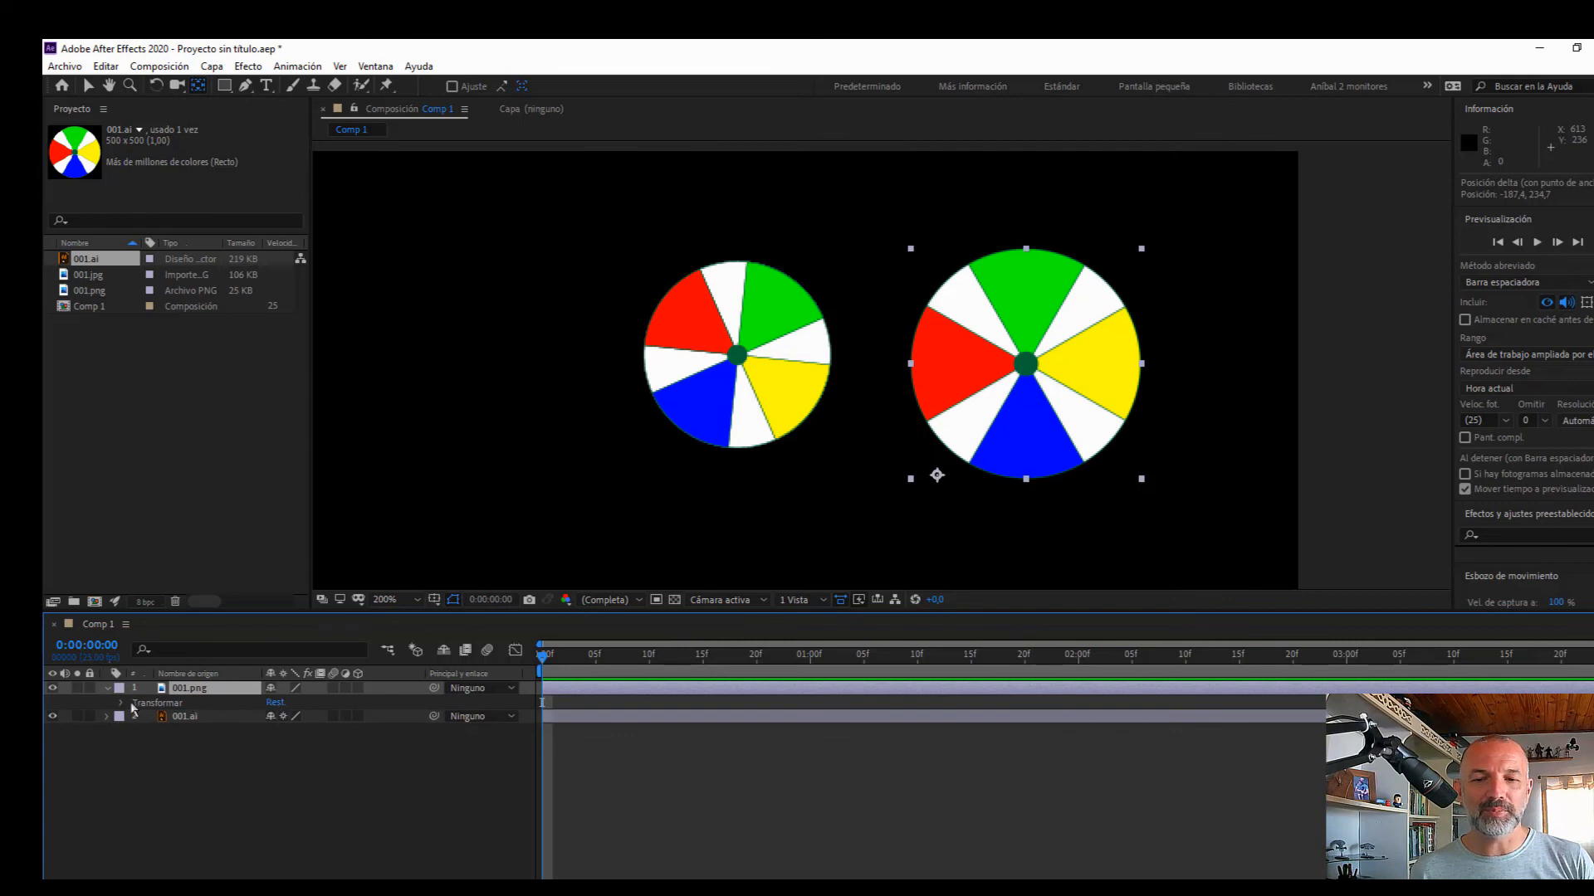
click(122, 703)
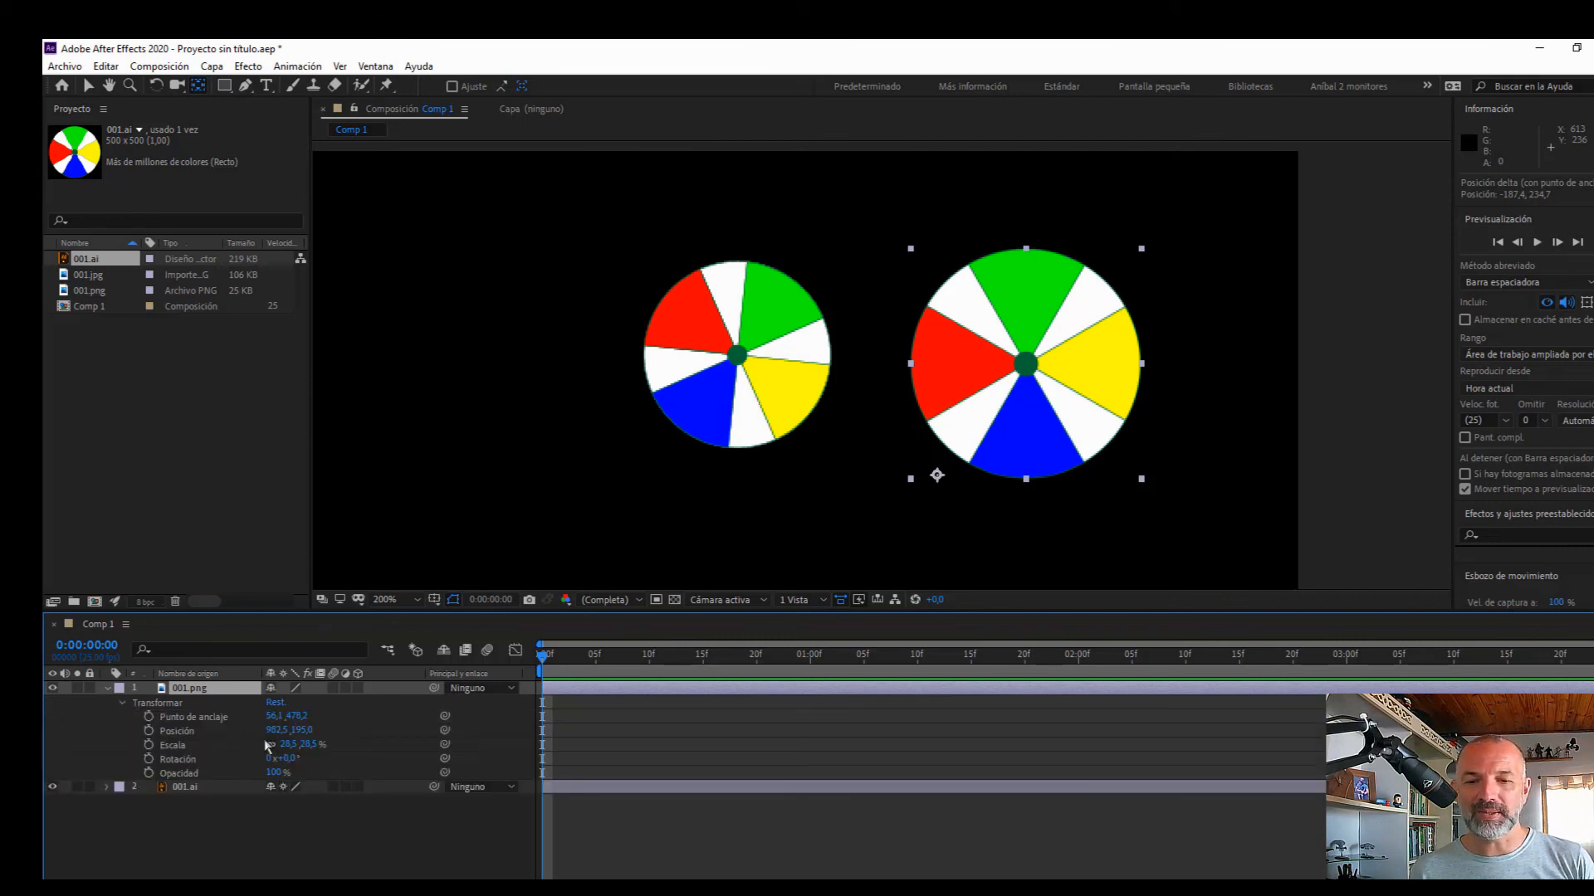
drag(281, 759, 561, 739)
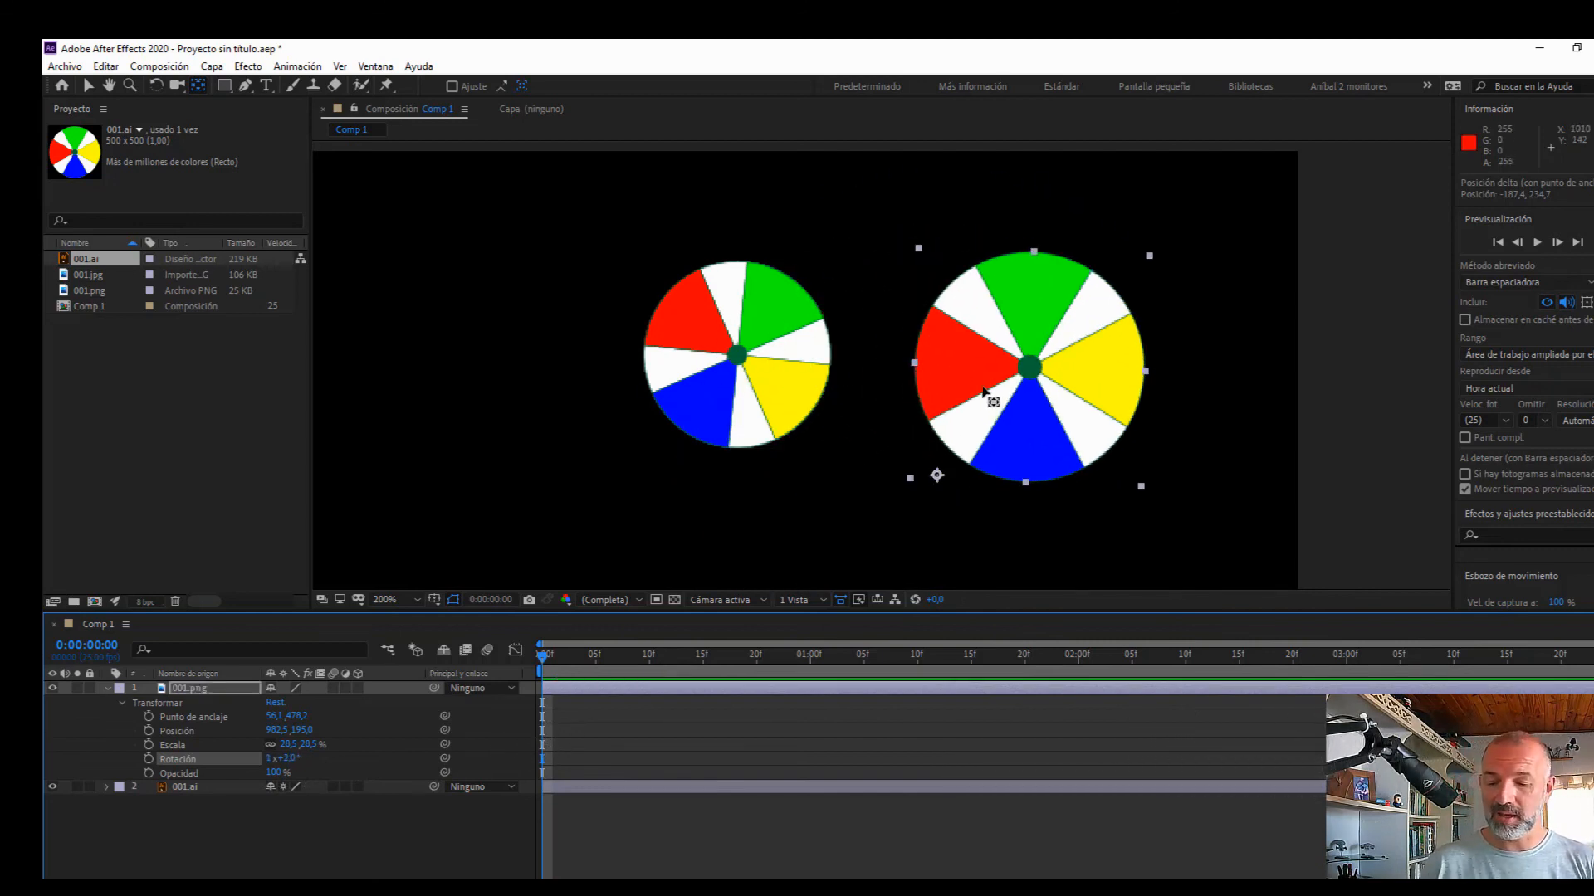
Move the anchor point of the 001.png wheel back to its centre and rotate the wheel to 0x+257°
click(1039, 376)
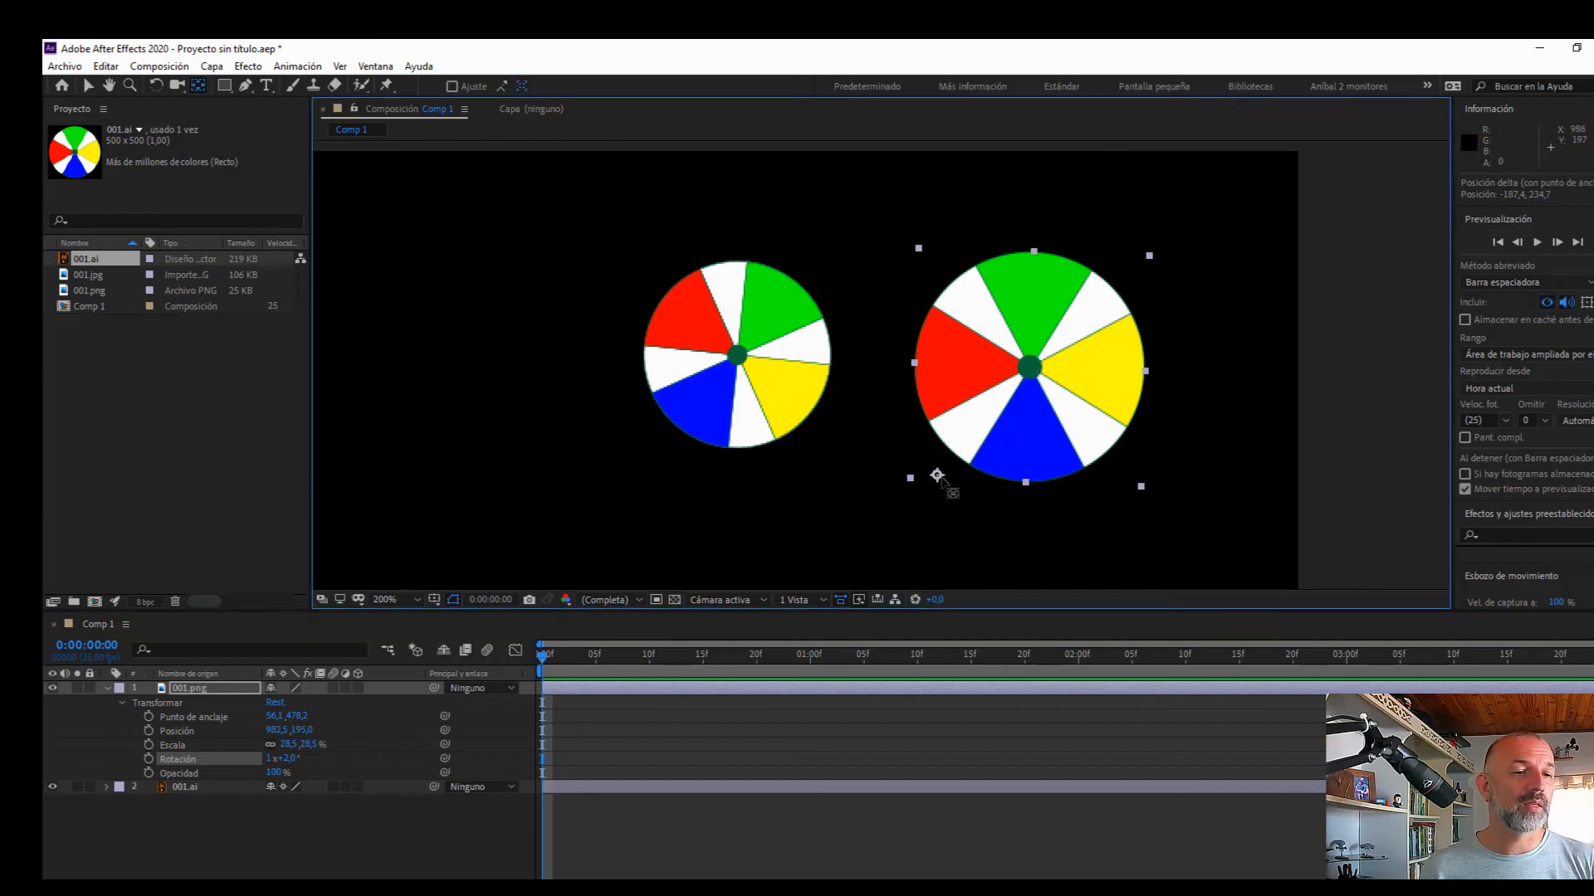
drag(936, 475, 1030, 369)
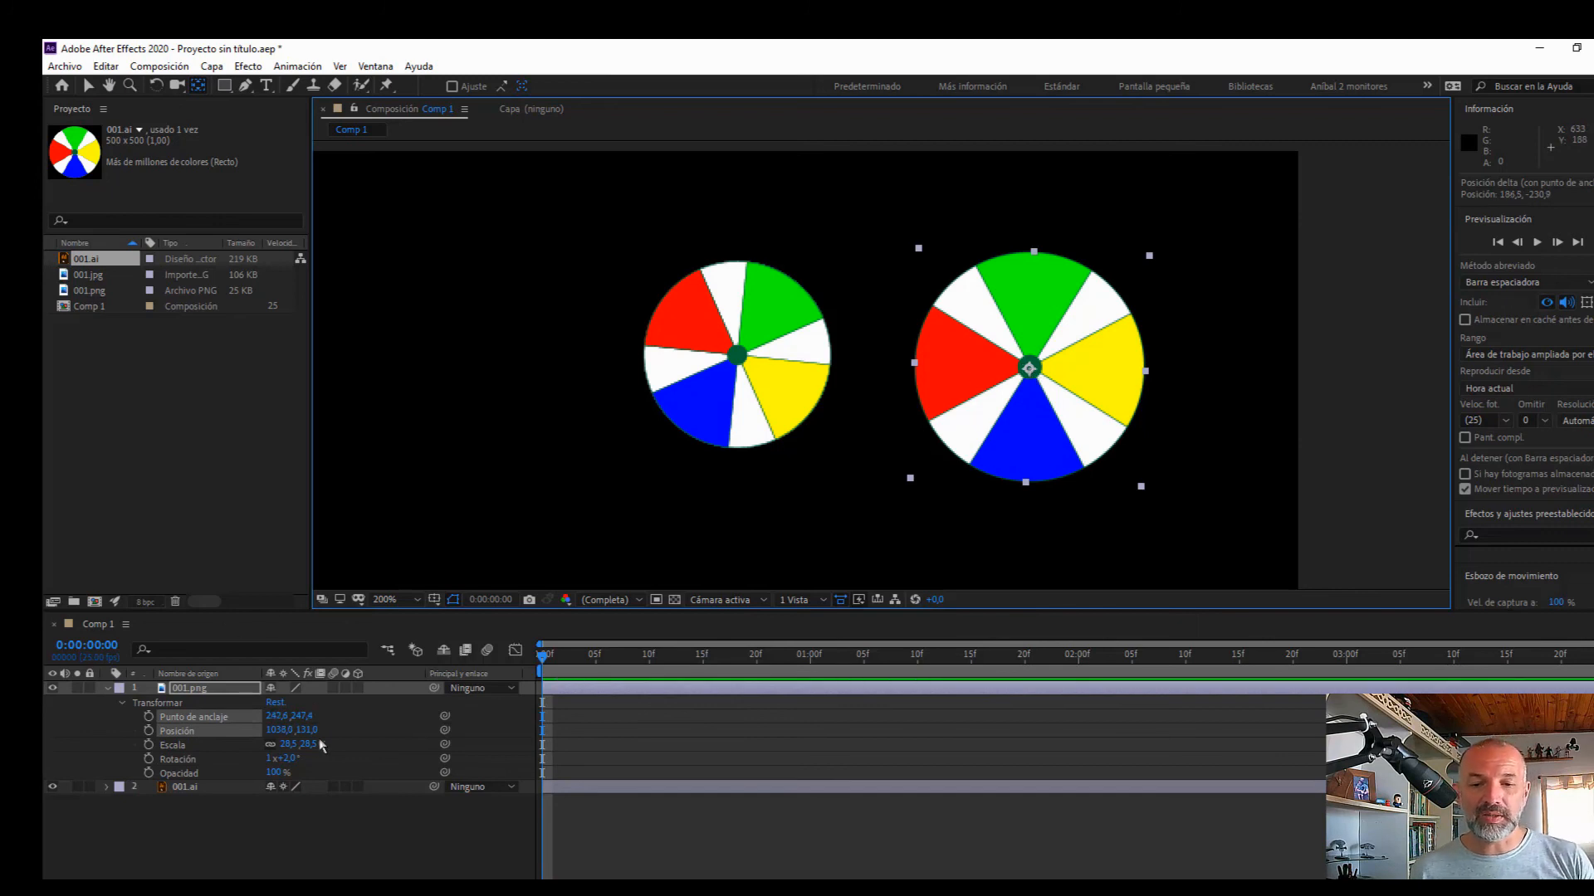
drag(281, 764, 236, 751)
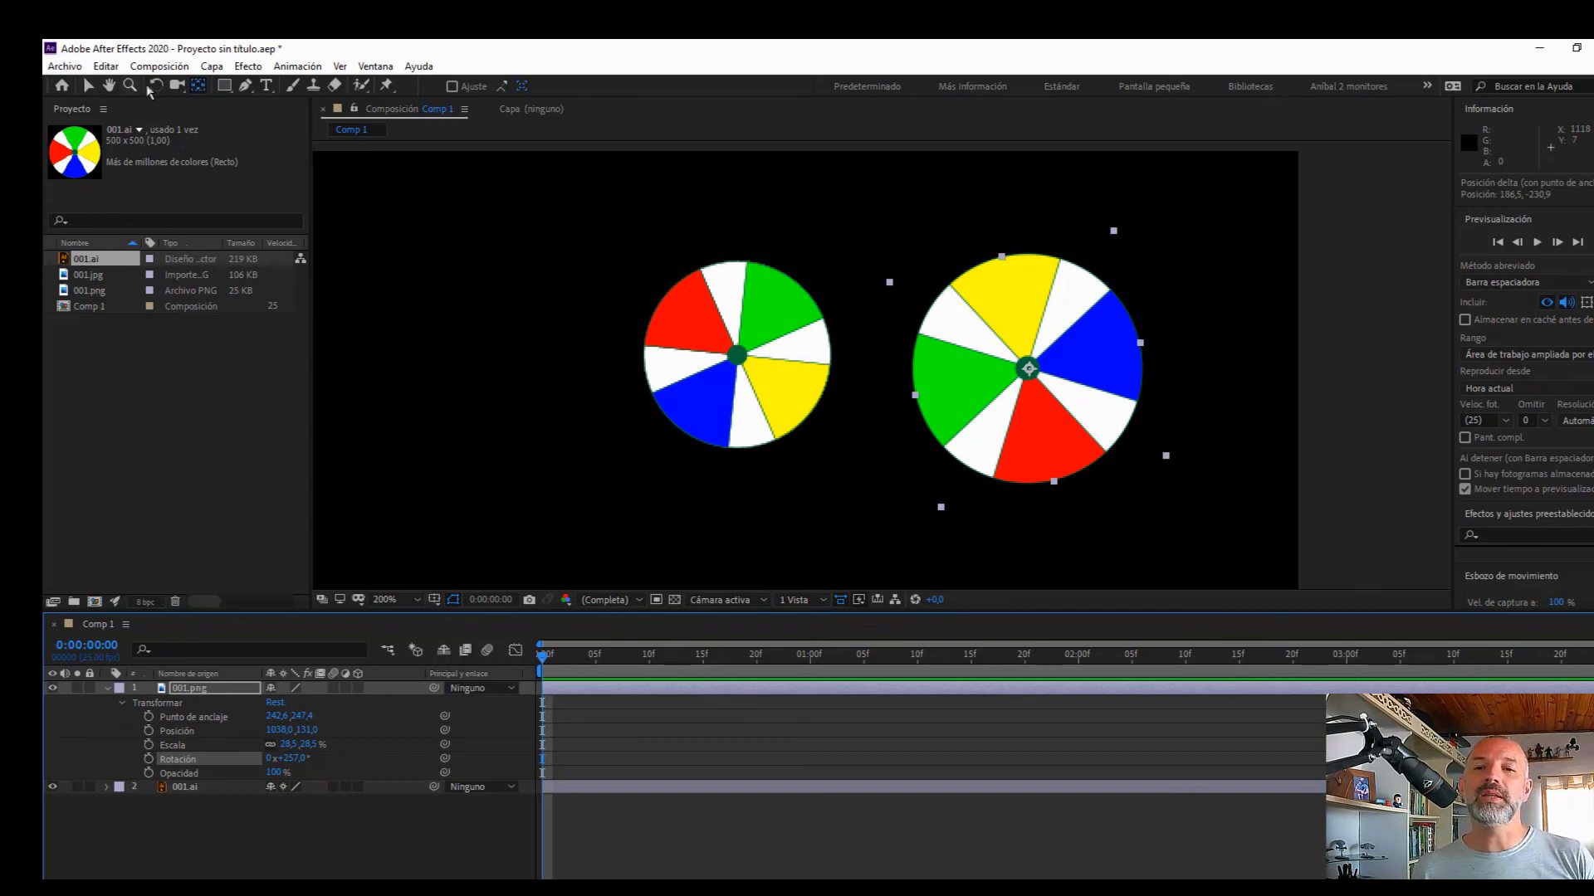
Activate the Star shape tool
click(206, 87)
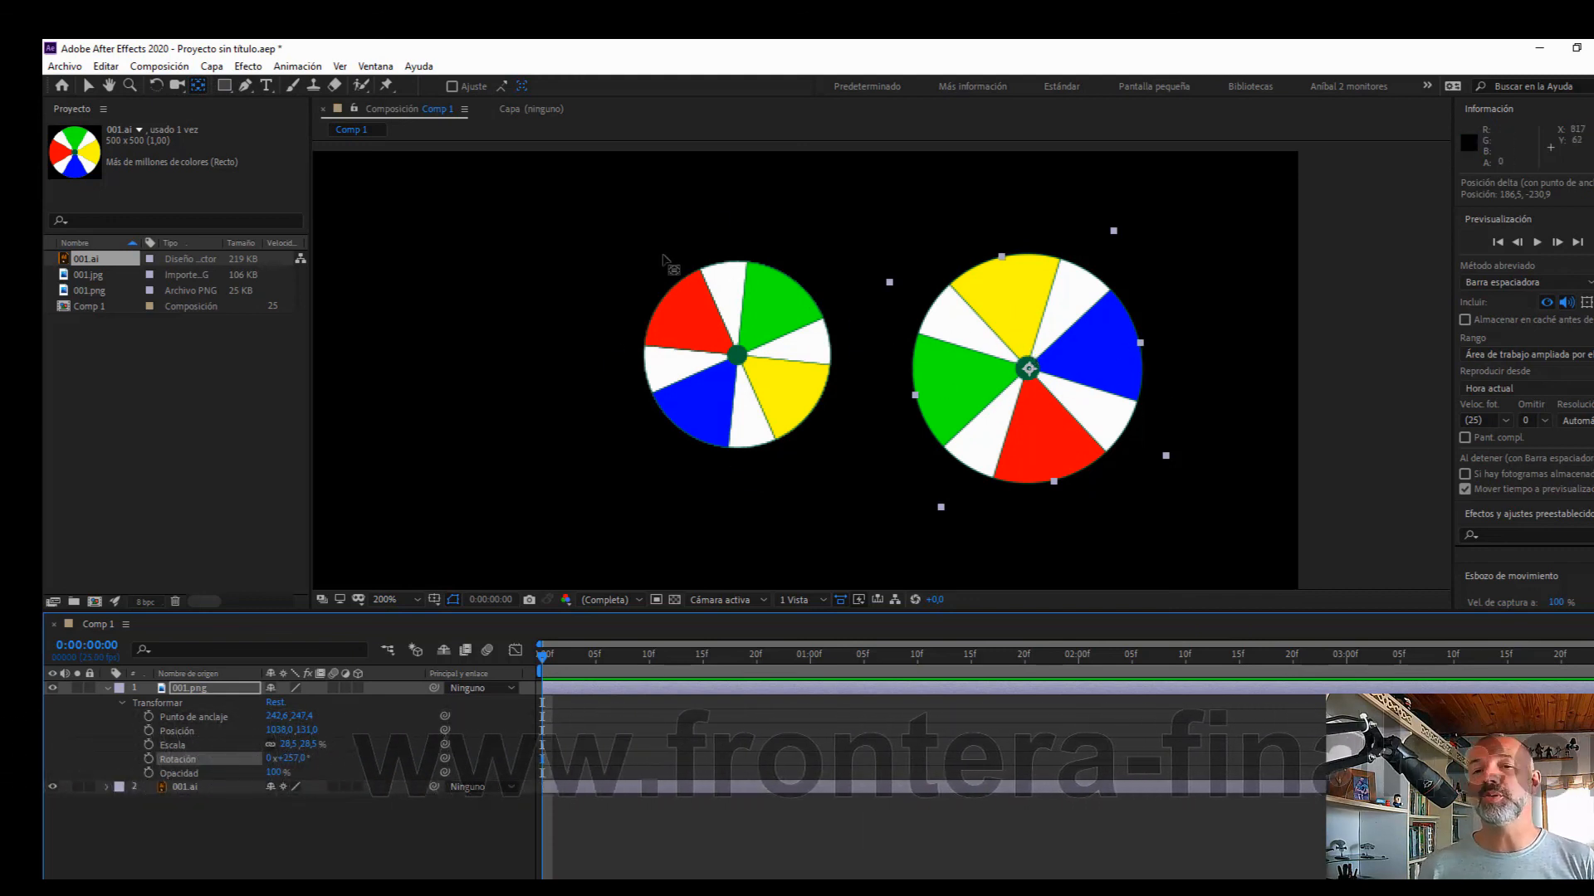
click(88, 85)
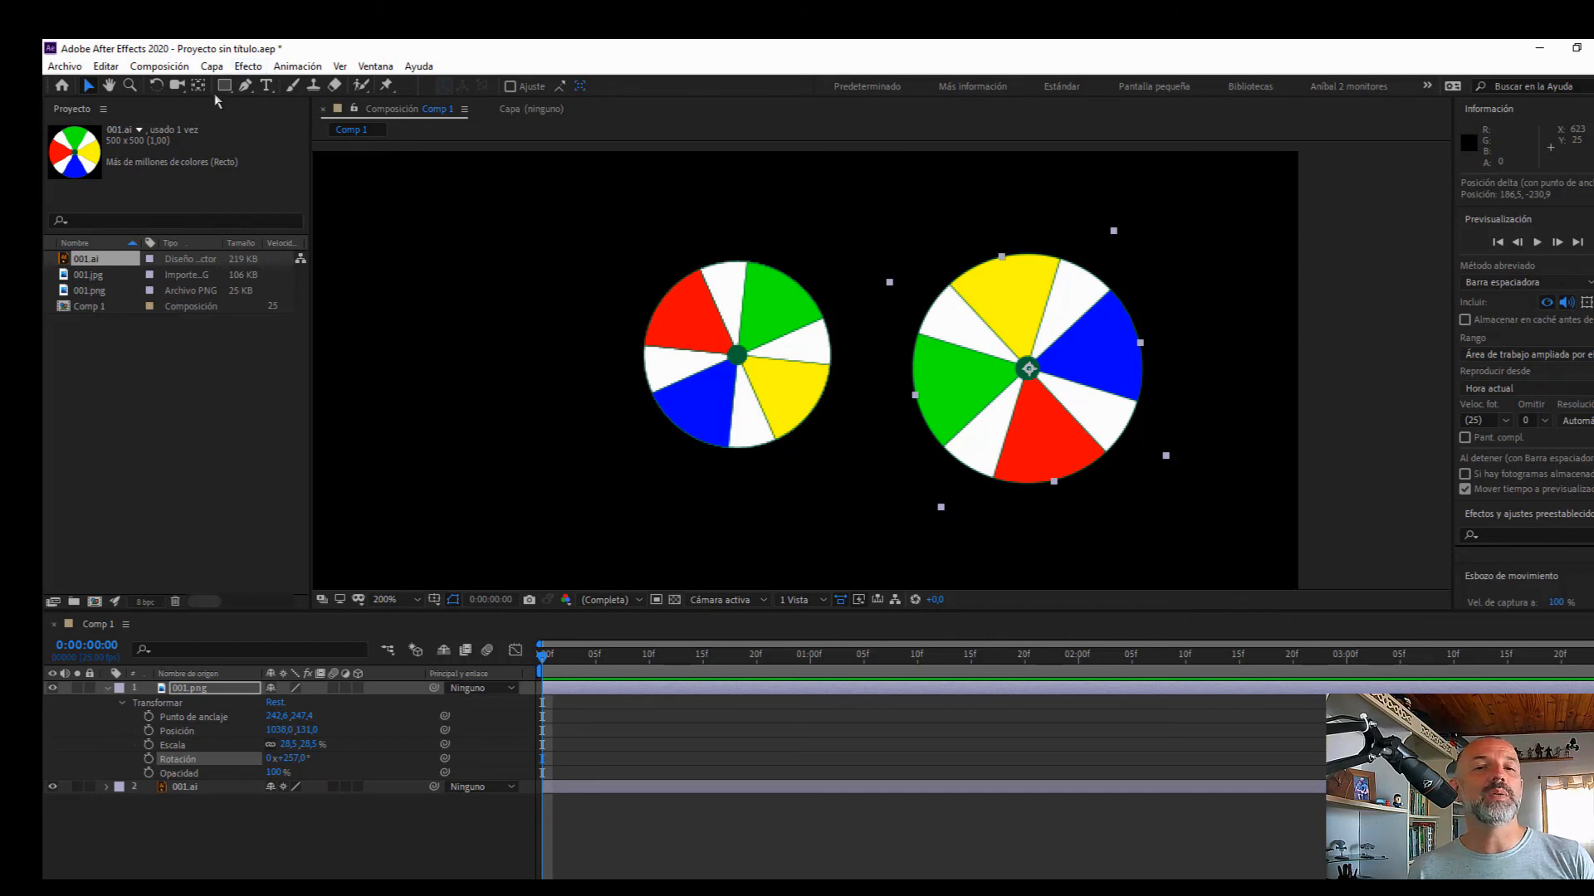
drag(224, 92, 274, 158)
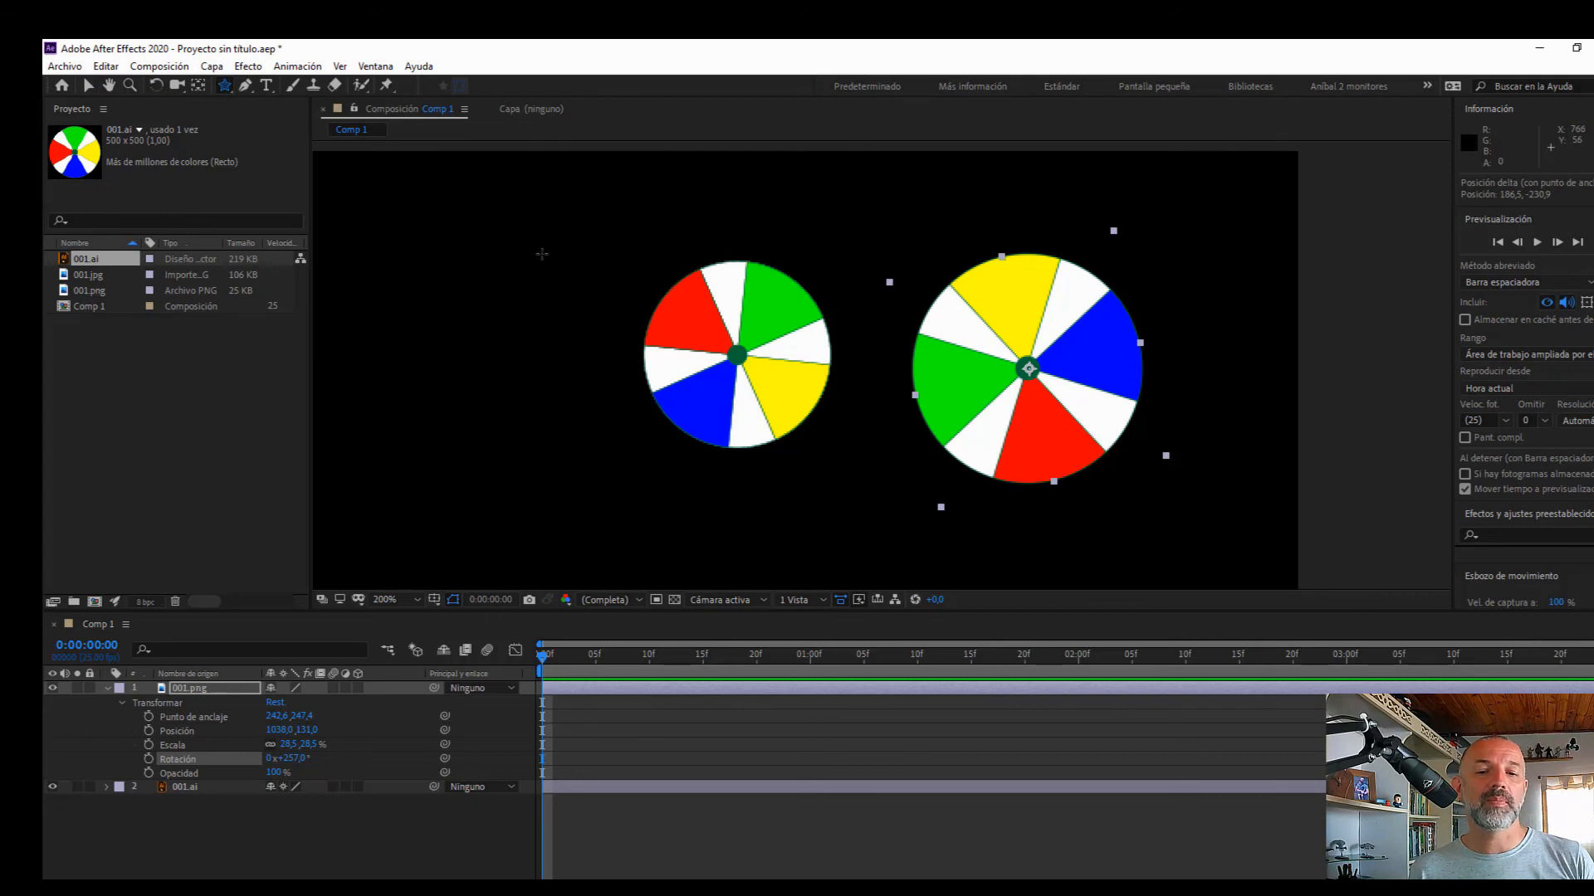
Try to draw a star beside the wheels while the 001.png layer is still selected, and undo the resulting mask
drag(454, 304, 348, 315)
key(ctrl+z)
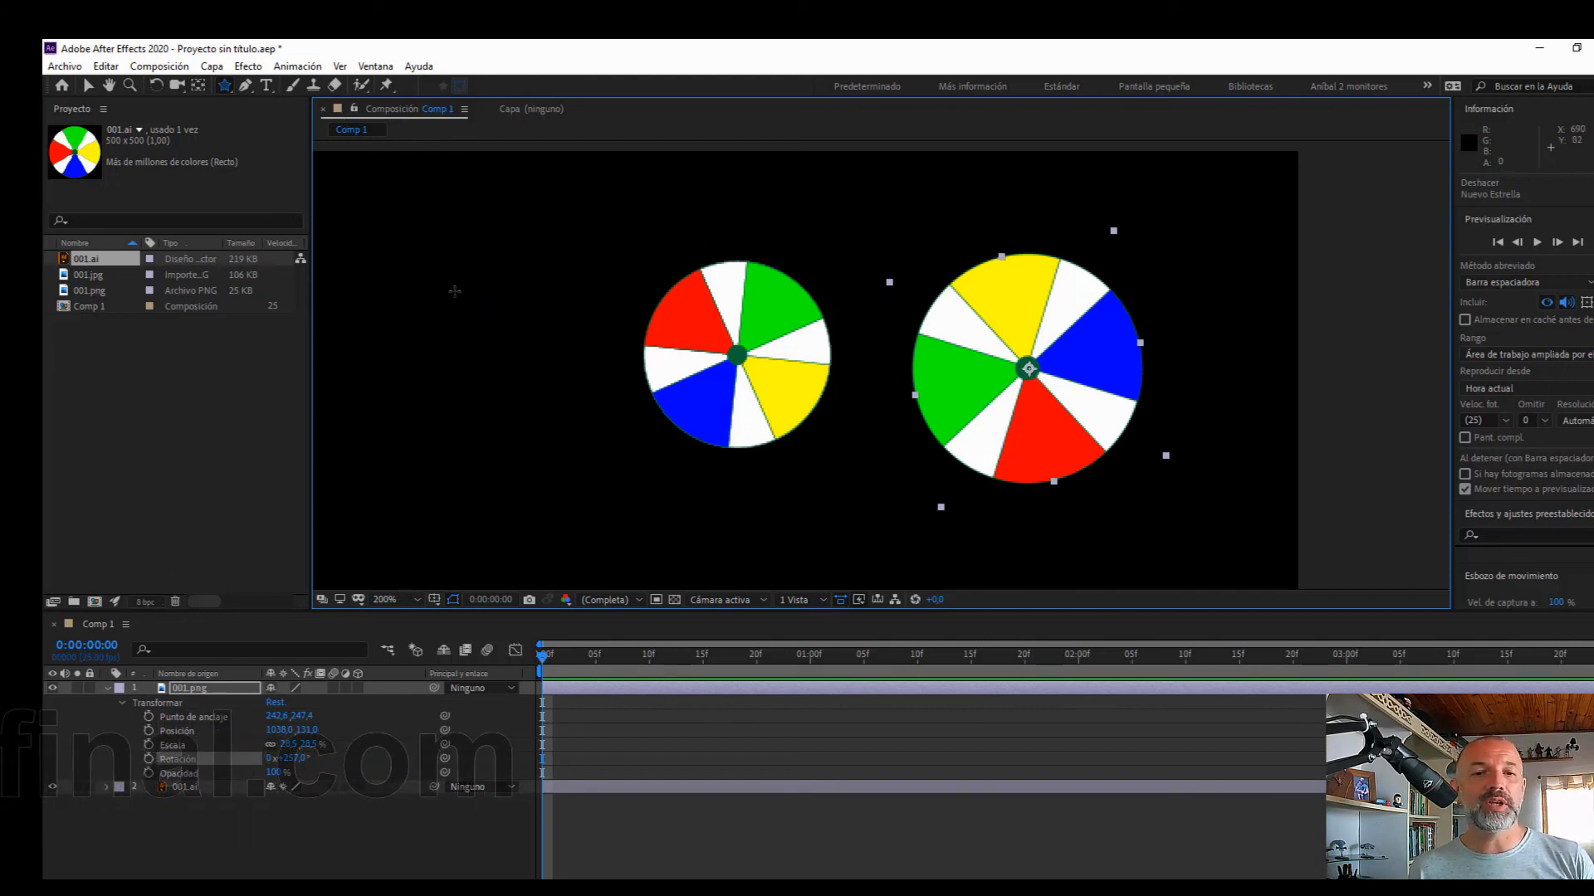
key(ctrl+shift+z)
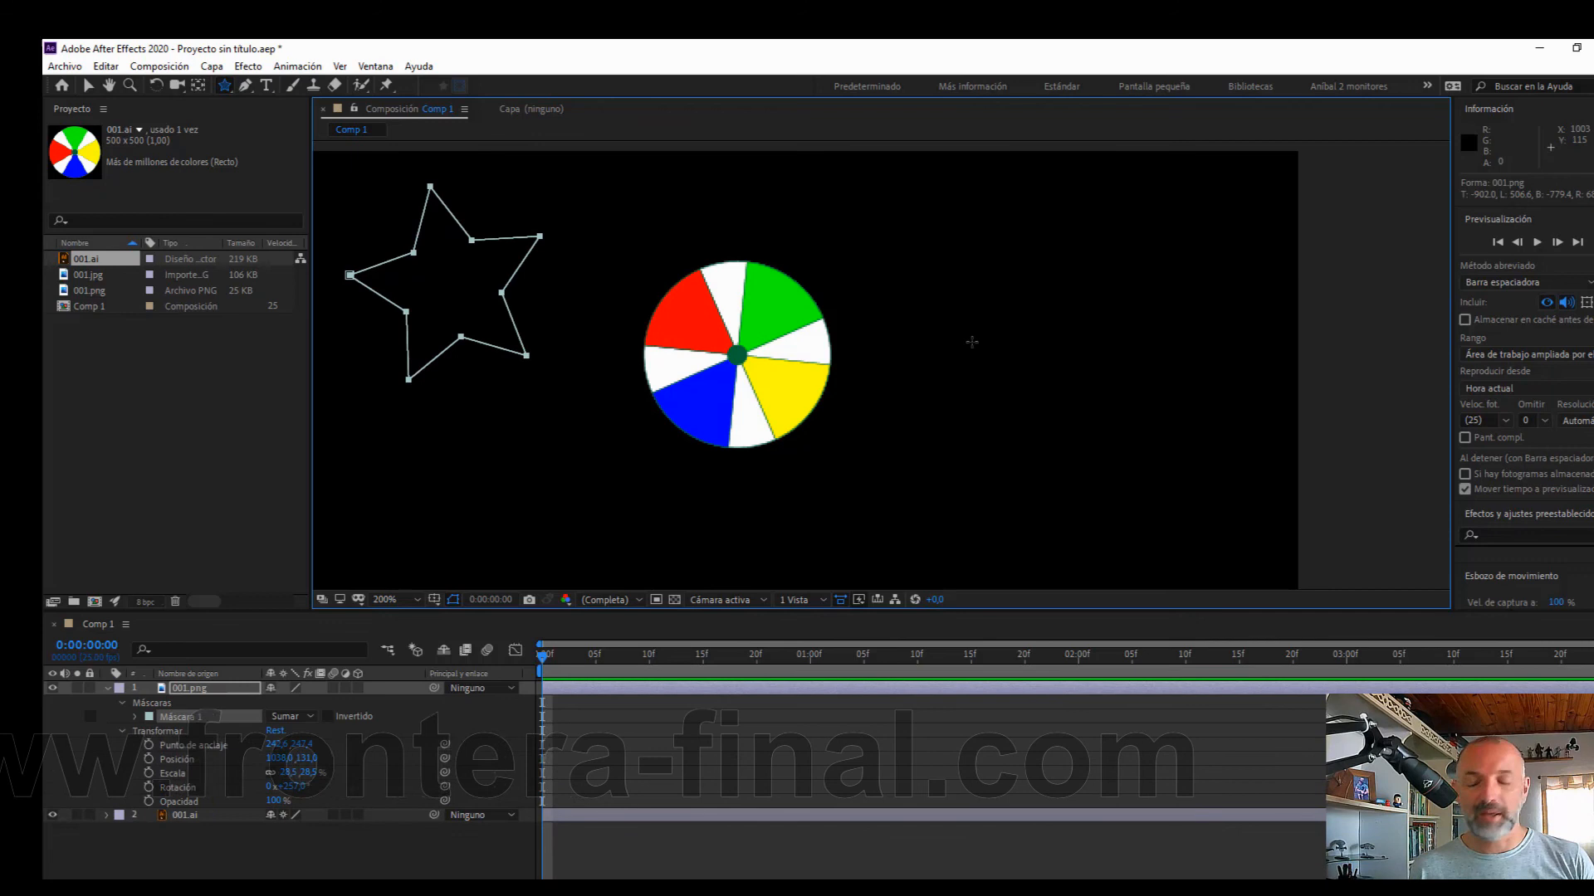
key(ctrl+z)
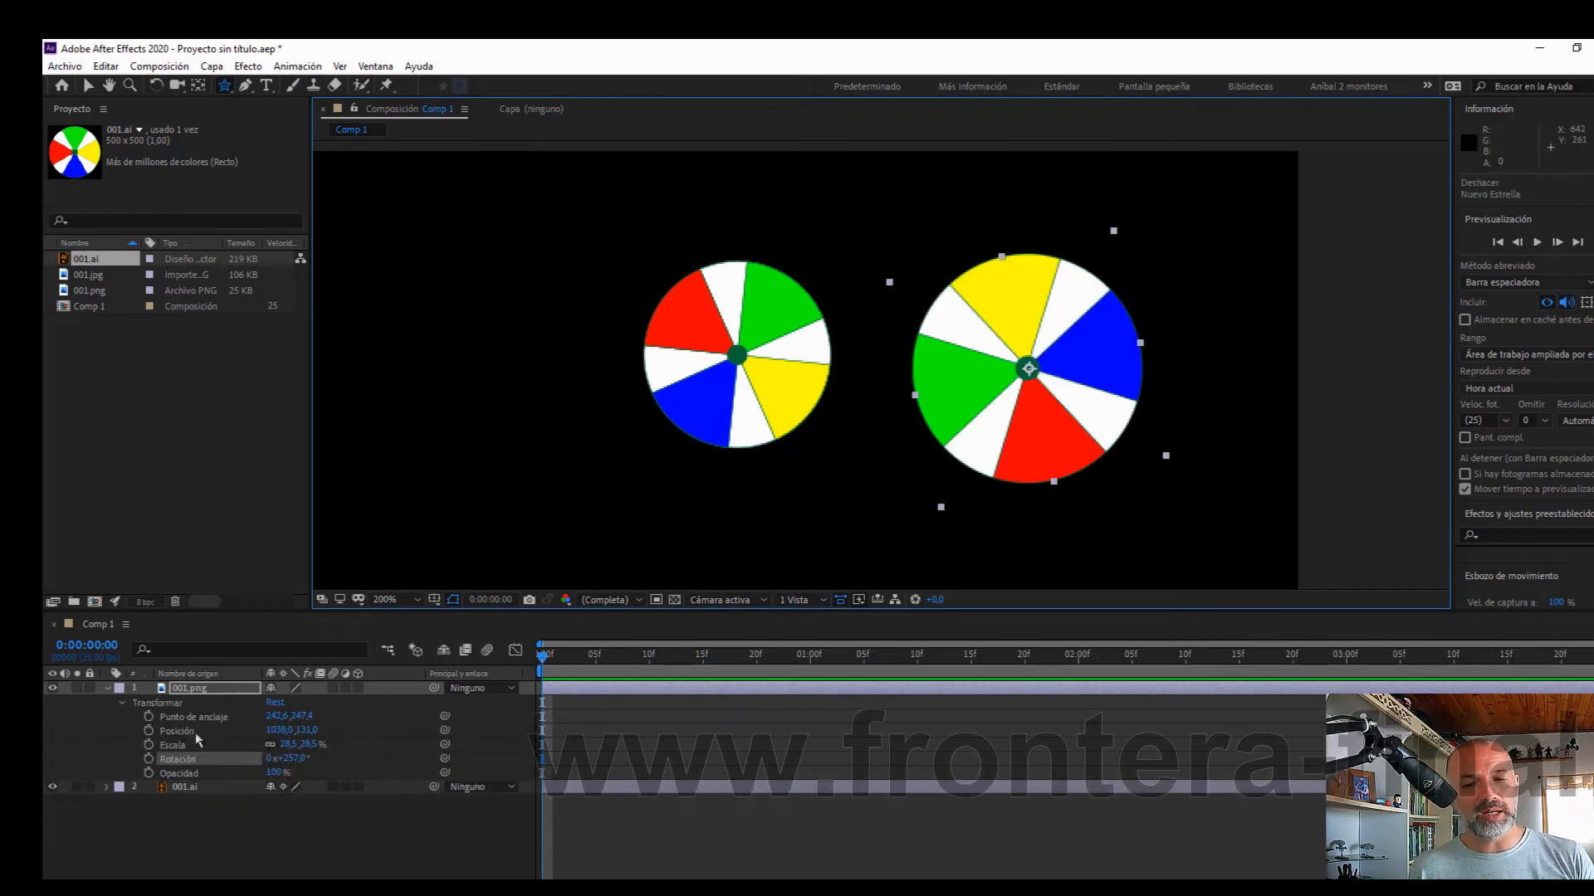
With no layer selected, draw a star as a new shape in the composition's upper-left area and set its stroke width to 5 px
click(108, 690)
click(137, 749)
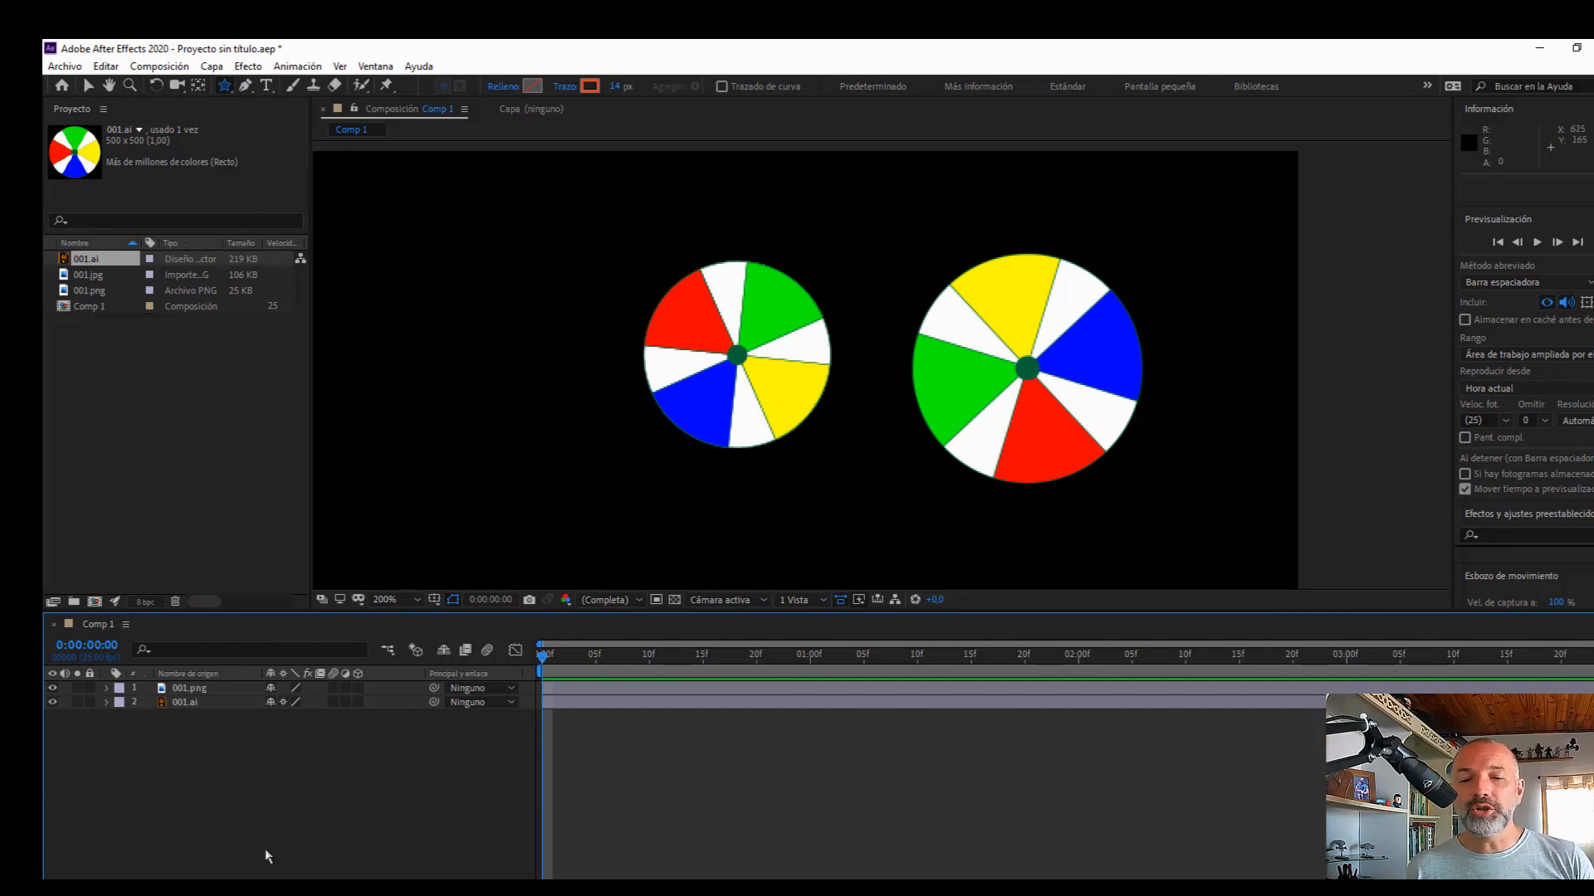
drag(419, 268, 511, 211)
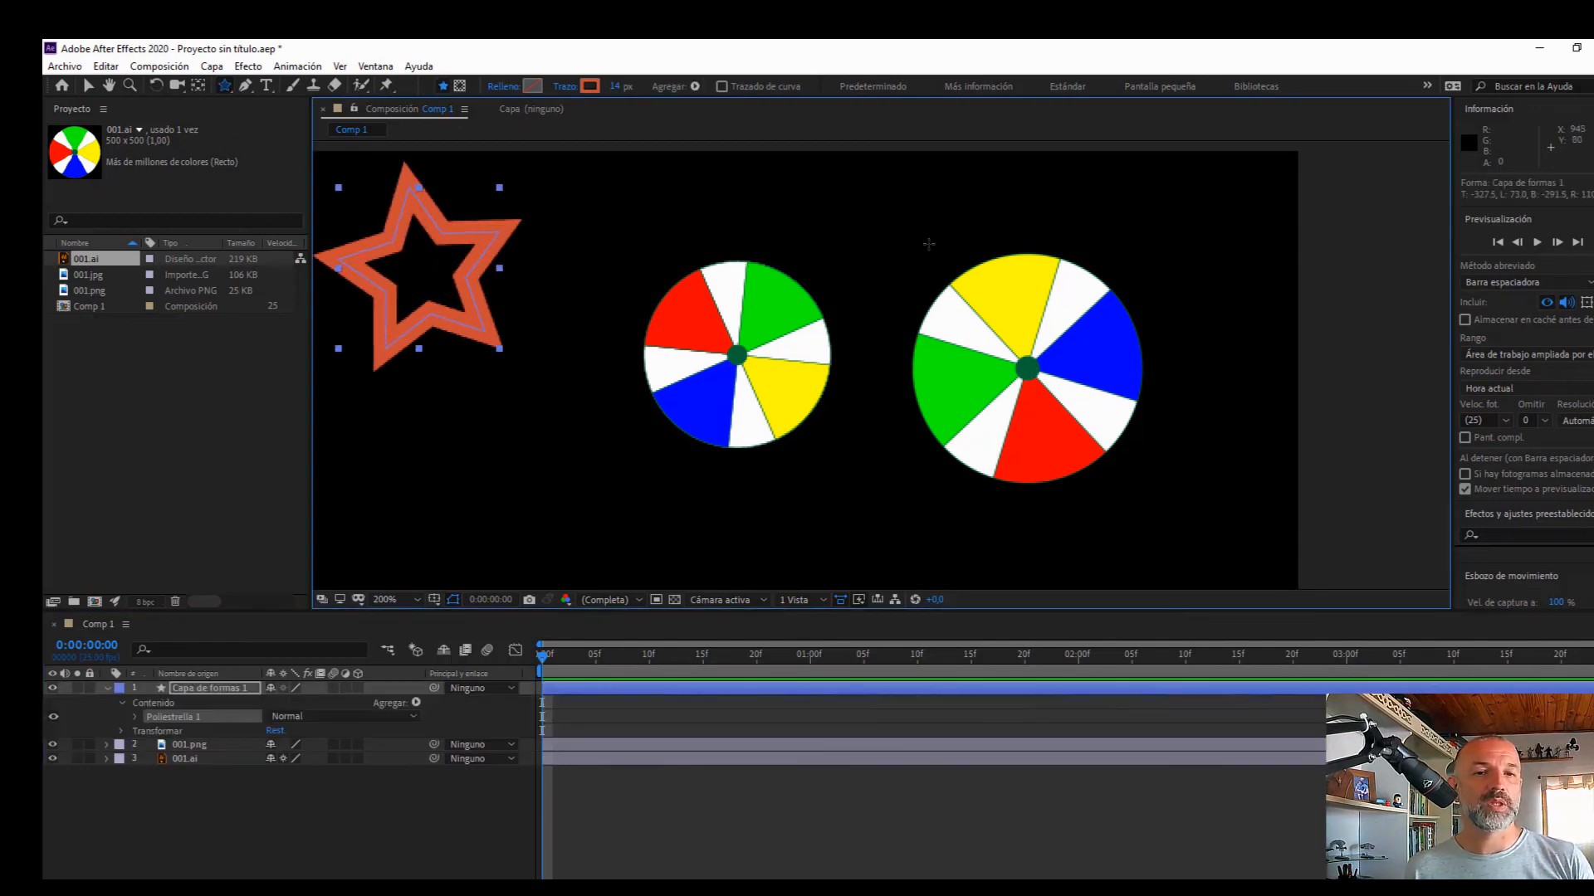
drag(620, 87, 581, 86)
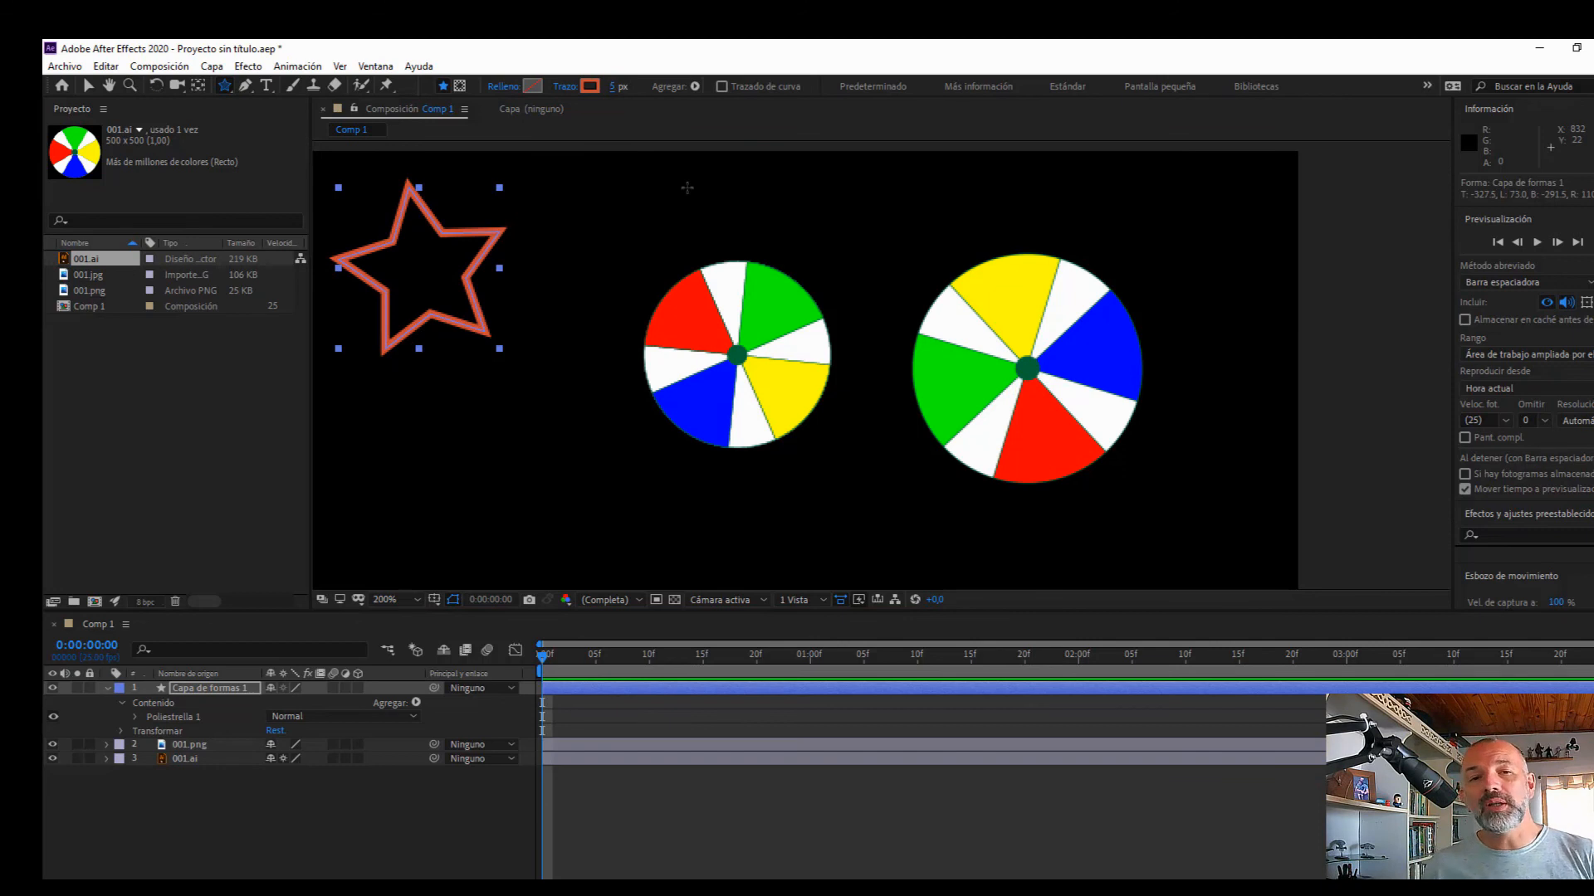
Set the star's fill to the solid yellow E4FF00
click(532, 86)
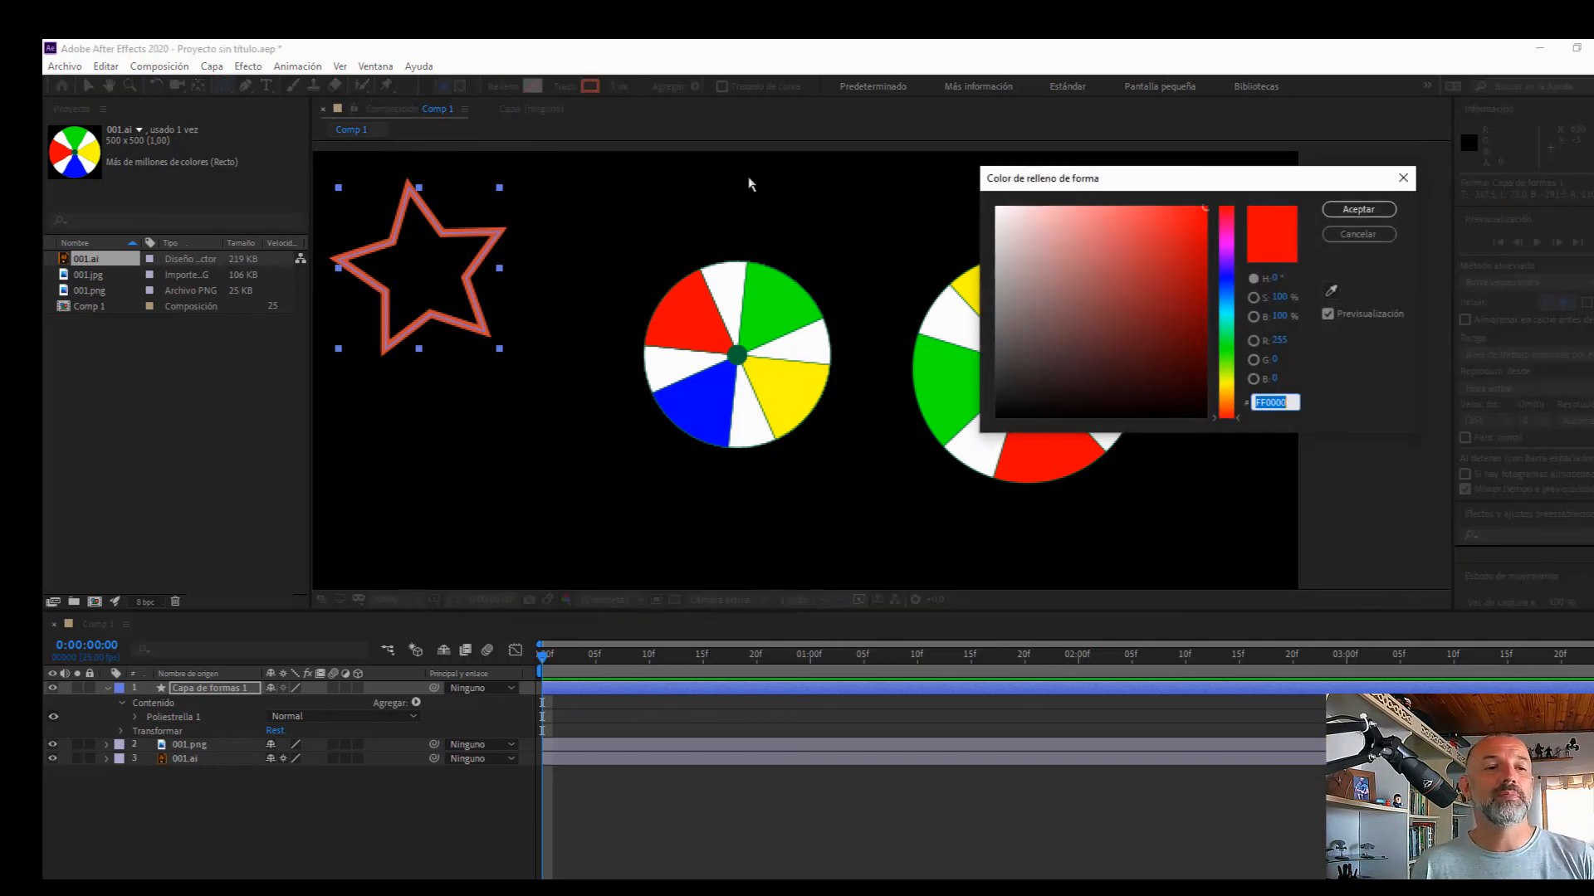
click(1229, 381)
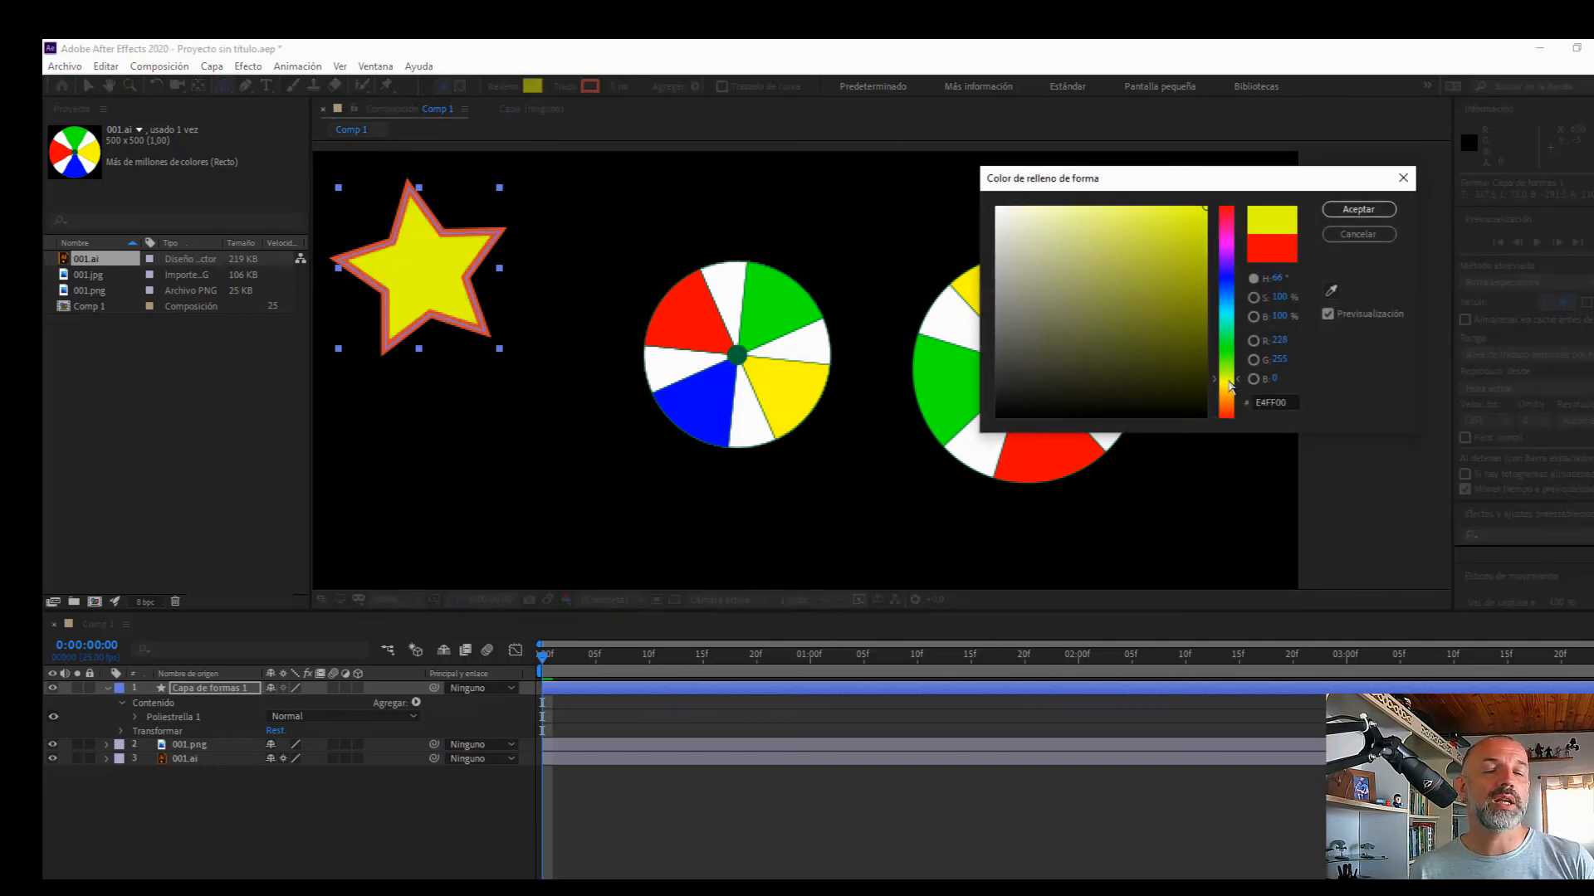
click(1355, 209)
Set the star's stroke colour to CCC334 and its stroke width to 12 px
click(587, 87)
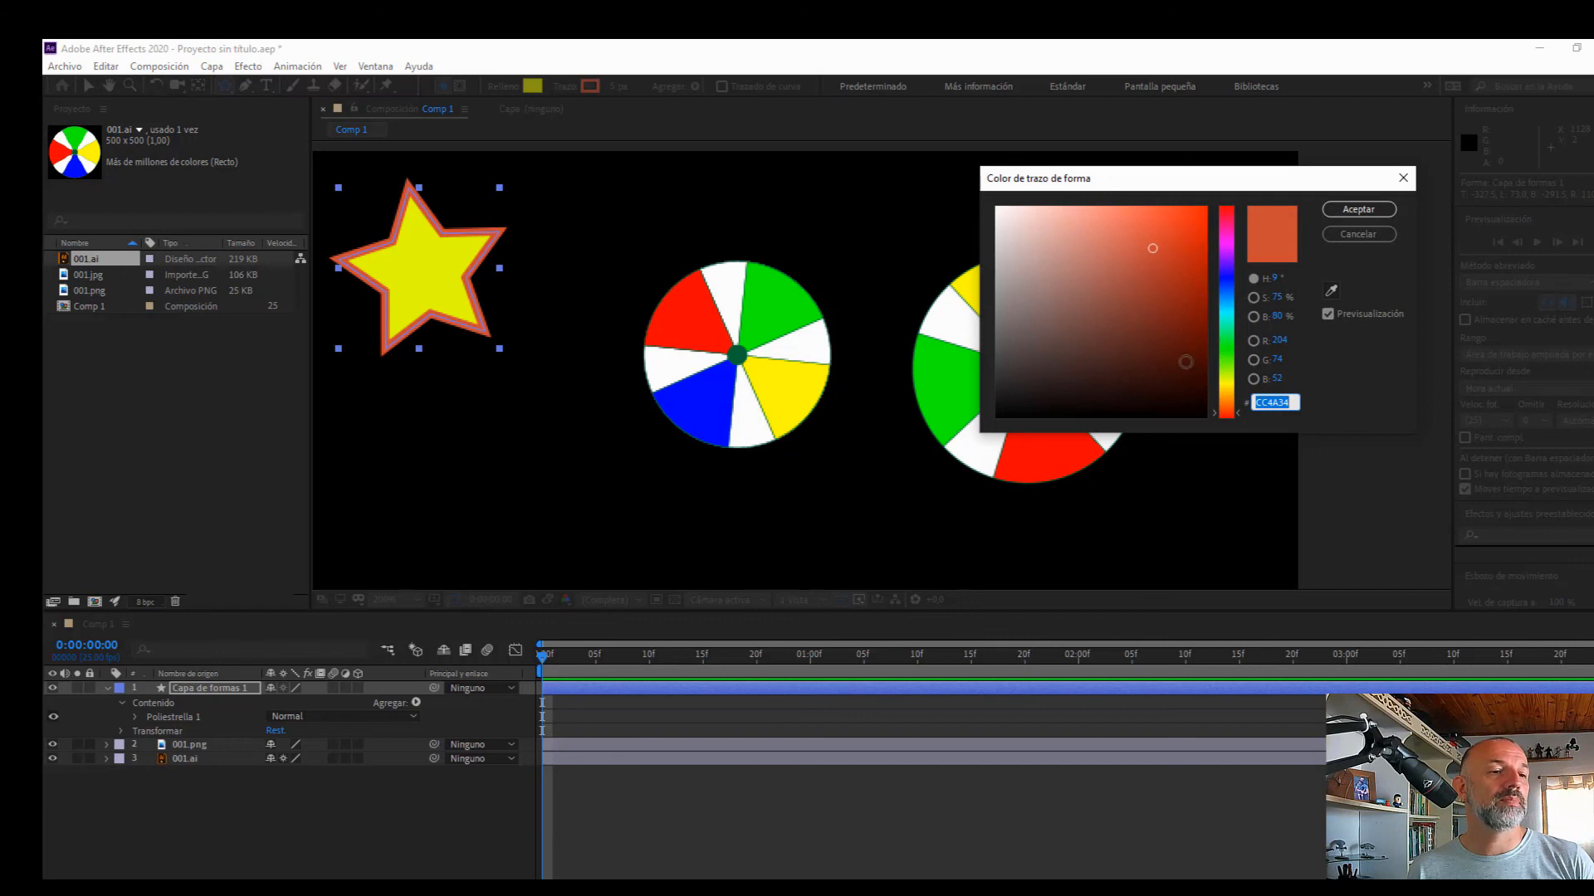
text(CCC334)
key(Return)
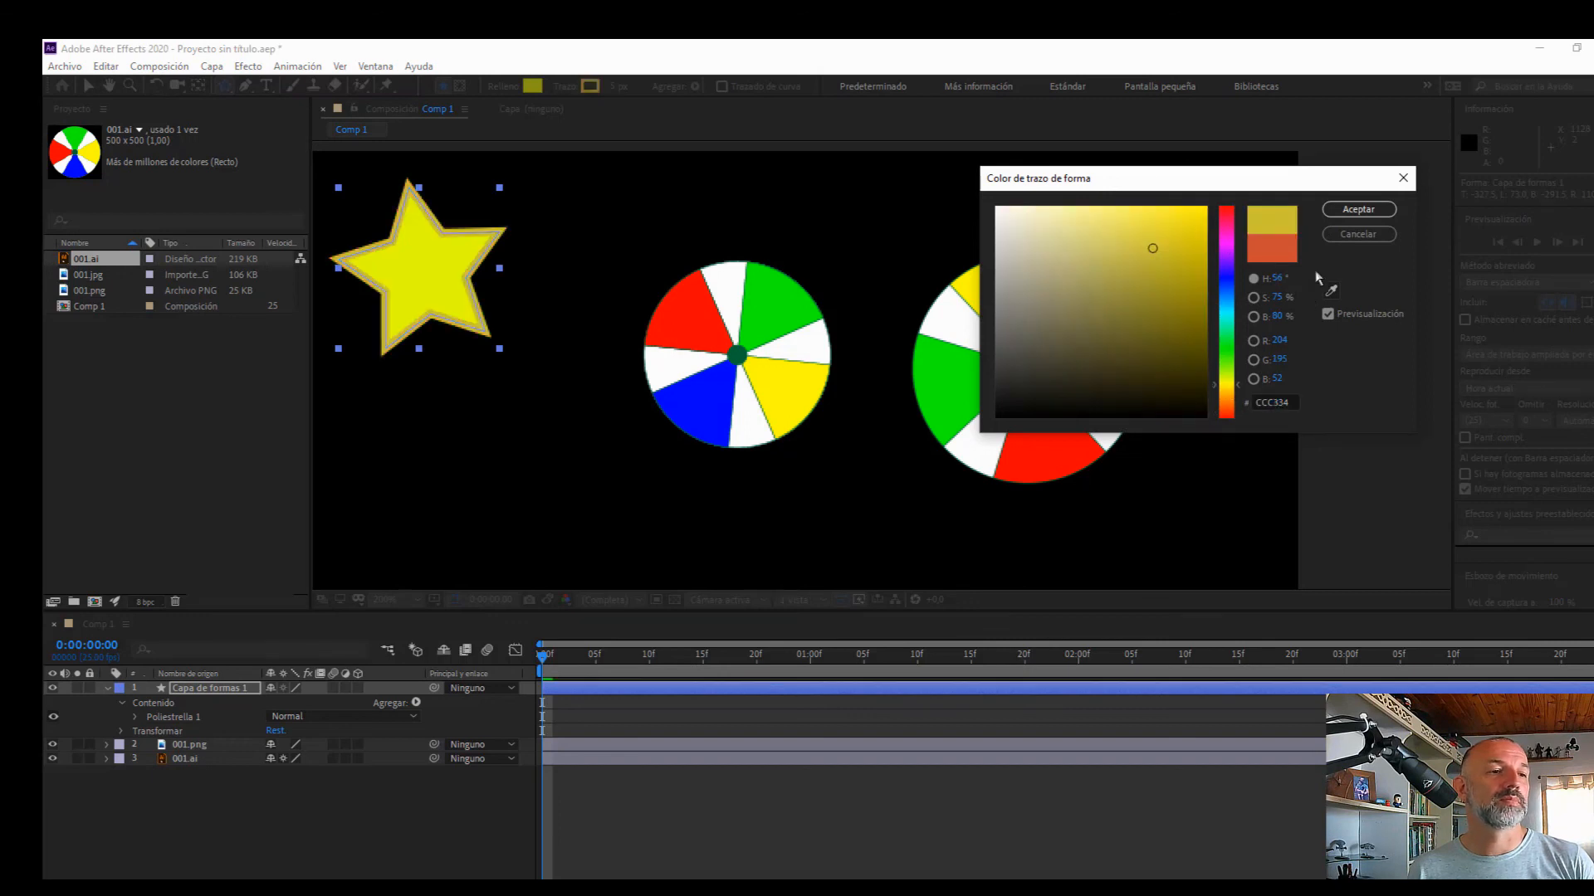
click(1336, 215)
mouse_move(612, 88)
mouse_down()
mouse_move(587, 87)
mouse_move(635, 93)
mouse_move(601, 99)
mouse_up()
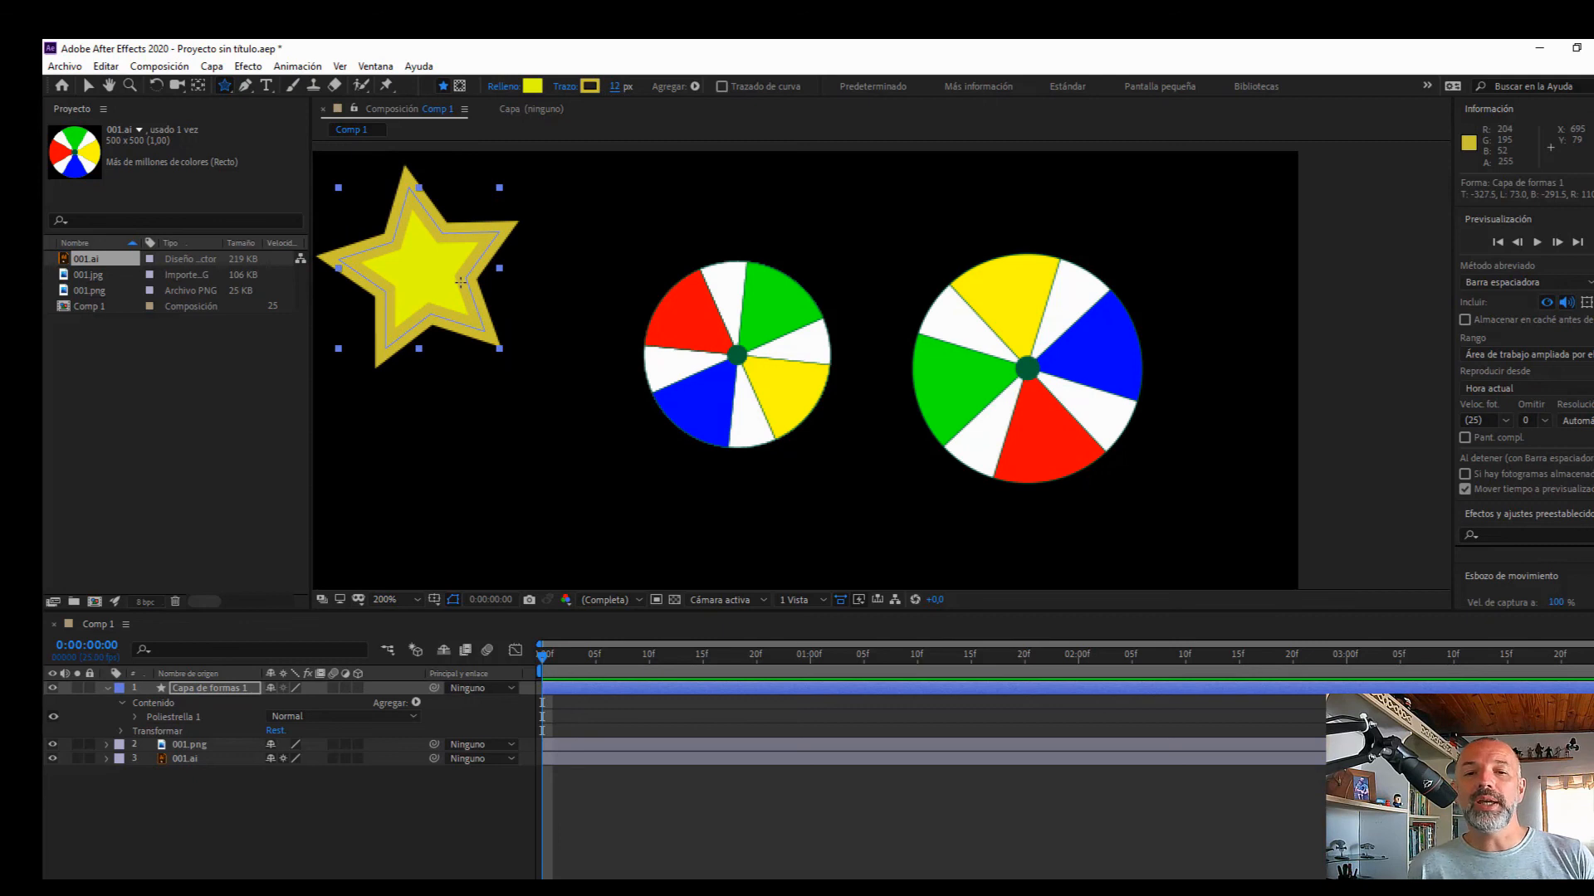